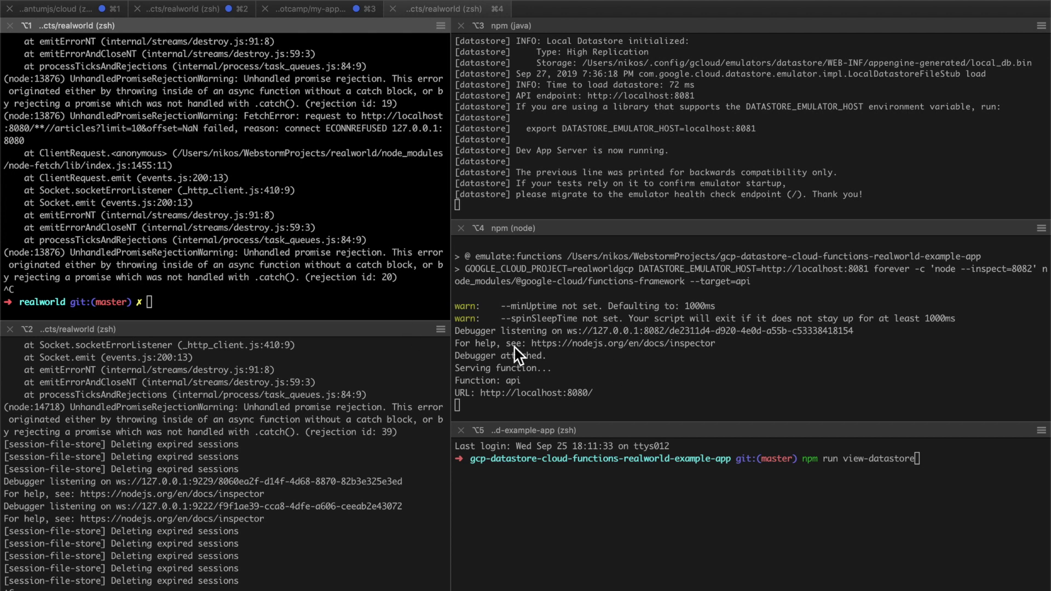
- Cycle past the Node inspector window to Google Chrome showing the Conduit sign-up page
{"action": "key", "text": "super+Tab"}
{"action": "key", "text": "Tab"}
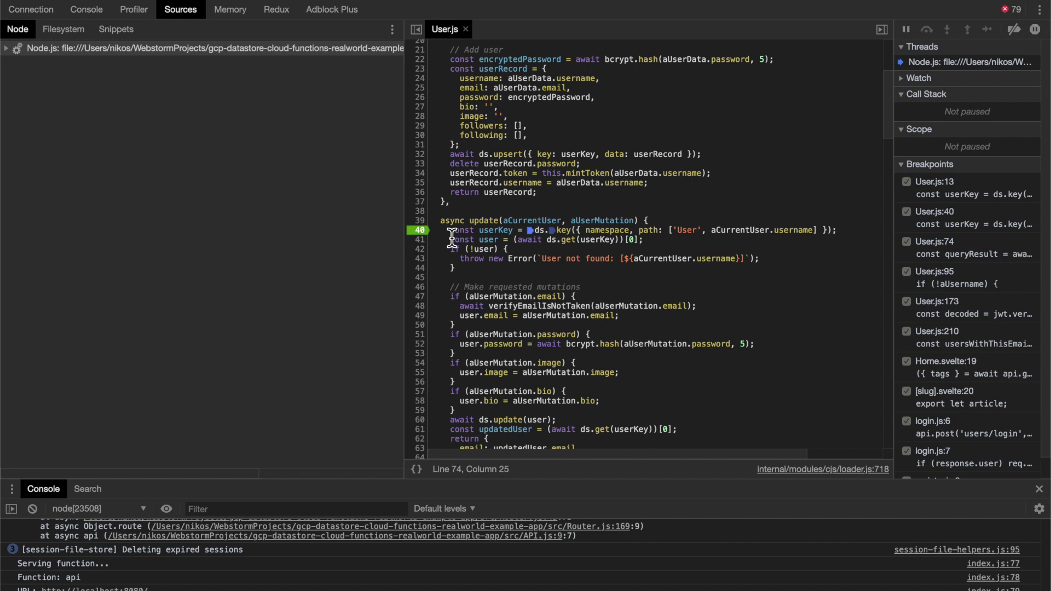
{"action": "key", "text": "super+Tab"}
{"action": "key", "text": "Tab"}
{"action": "key", "text": "Tab"}
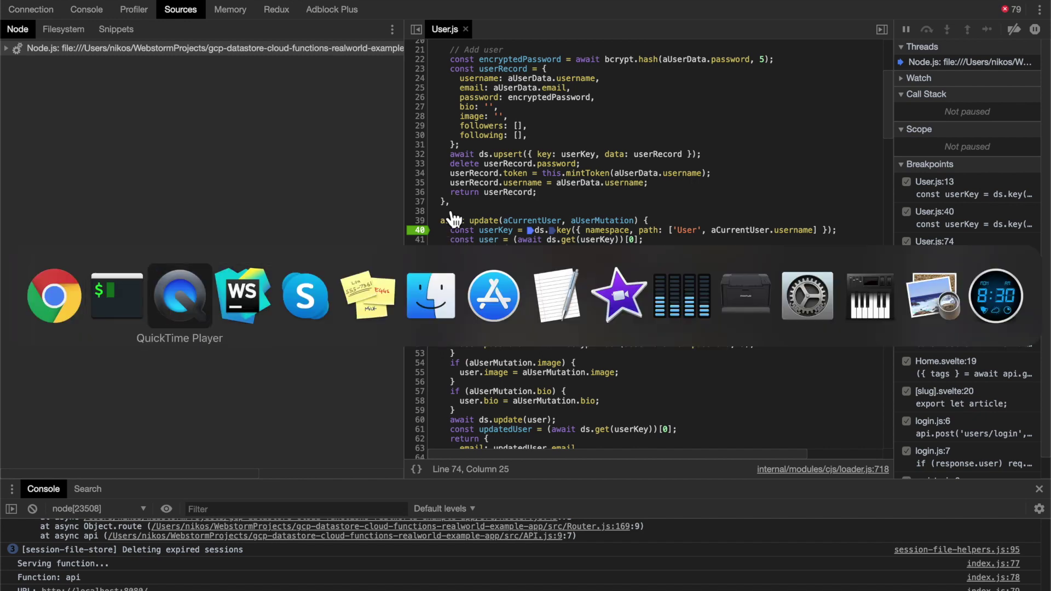
{"action": "key", "text": "shift+Tab"}
- Review the dsui README and package.json's snyk-protect and view-datastore scripts, then show the DSUI local-datastore tab
{"action": "key", "text": "super"}
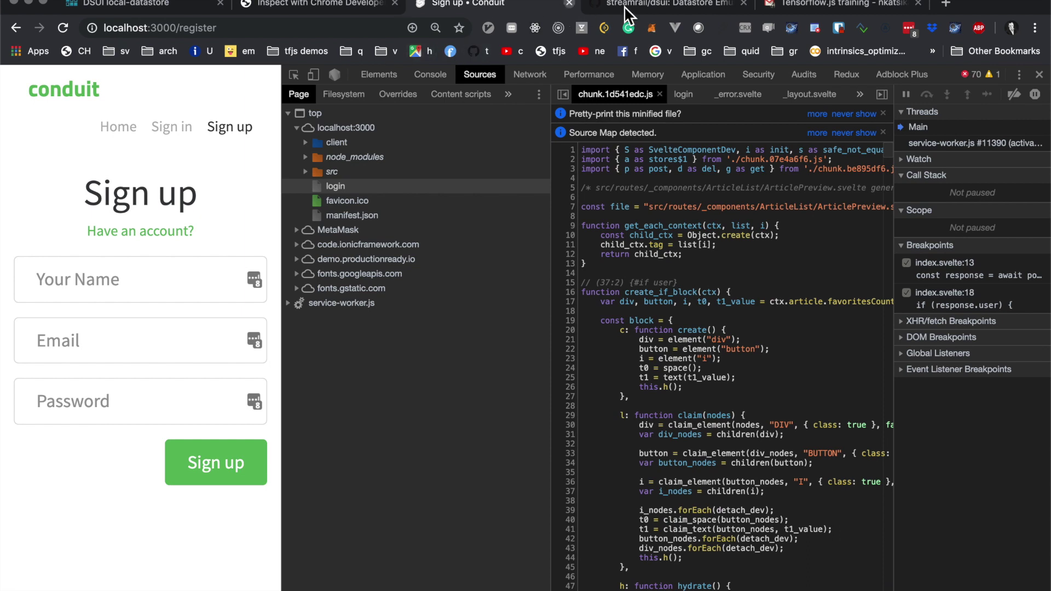
{"action": "left_click", "coordinate": [629, 10]}
{"action": "scroll", "coordinate": [364, 302], "scroll_direction": "up", "scroll_amount": 8}
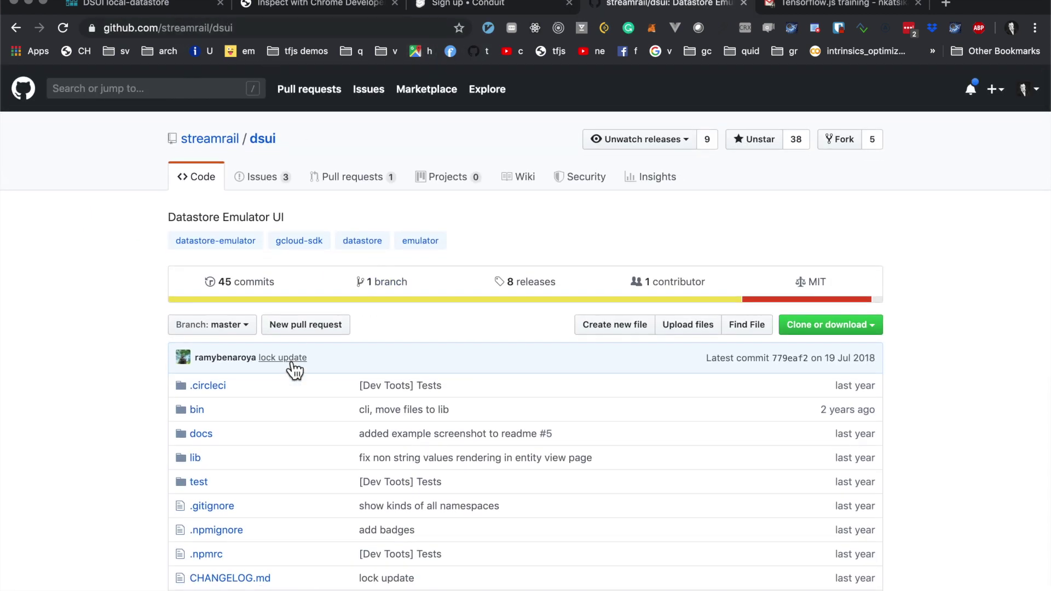
{"action": "scroll", "coordinate": [294, 369], "scroll_direction": "down", "scroll_amount": 10}
{"action": "scroll", "coordinate": [294, 369], "scroll_direction": "down", "scroll_amount": 5}
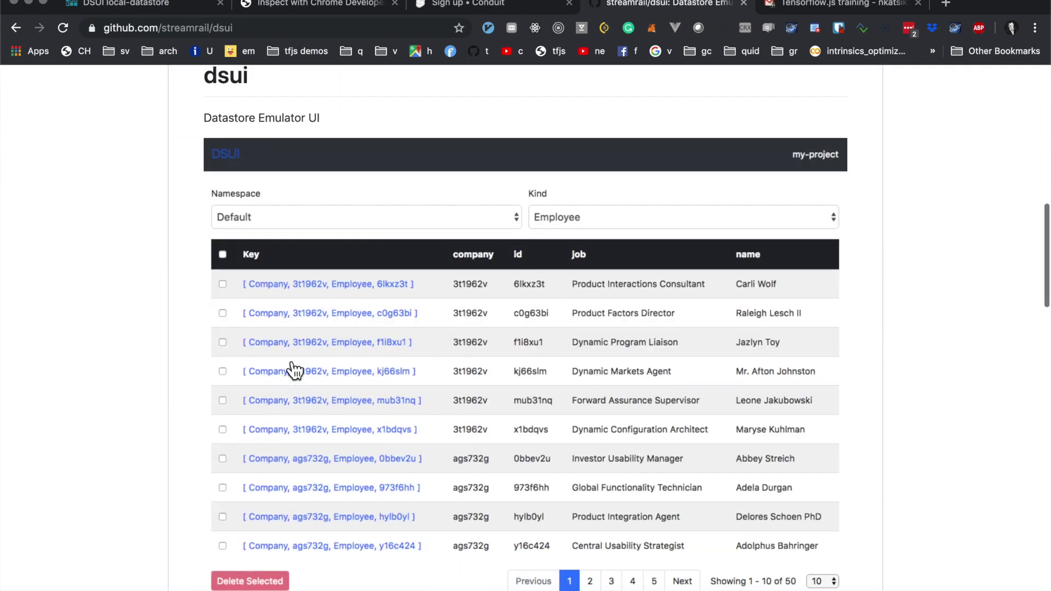
{"action": "key", "text": "super+Tab"}
{"action": "key", "text": "super+Tab"}
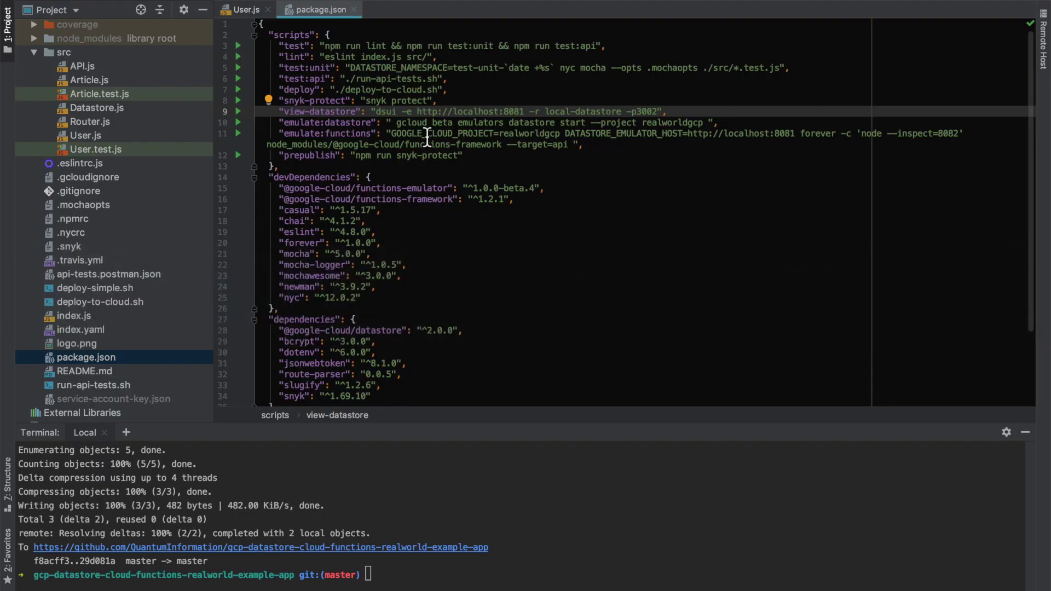
{"action": "left_click", "coordinate": [337, 102]}
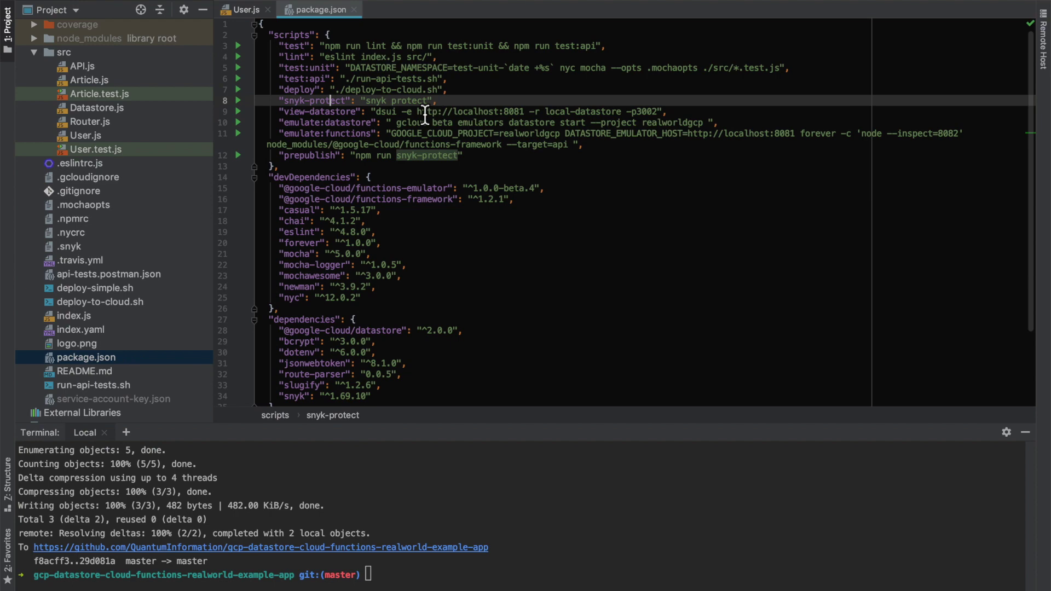
{"action": "left_click", "coordinate": [445, 112]}
{"action": "key", "text": "super+Tab"}
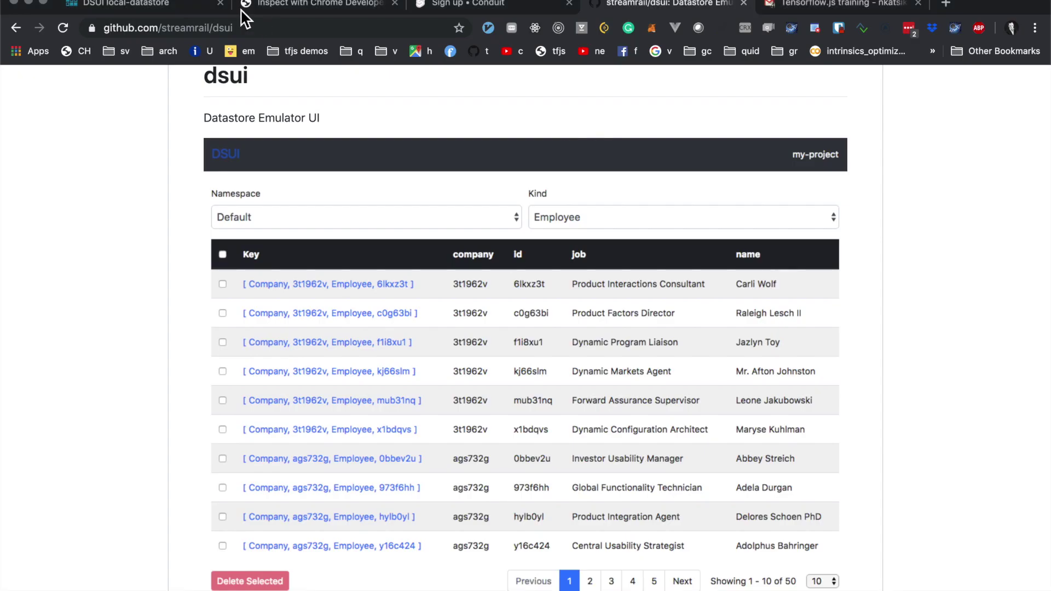
{"action": "left_click", "coordinate": [162, 7]}
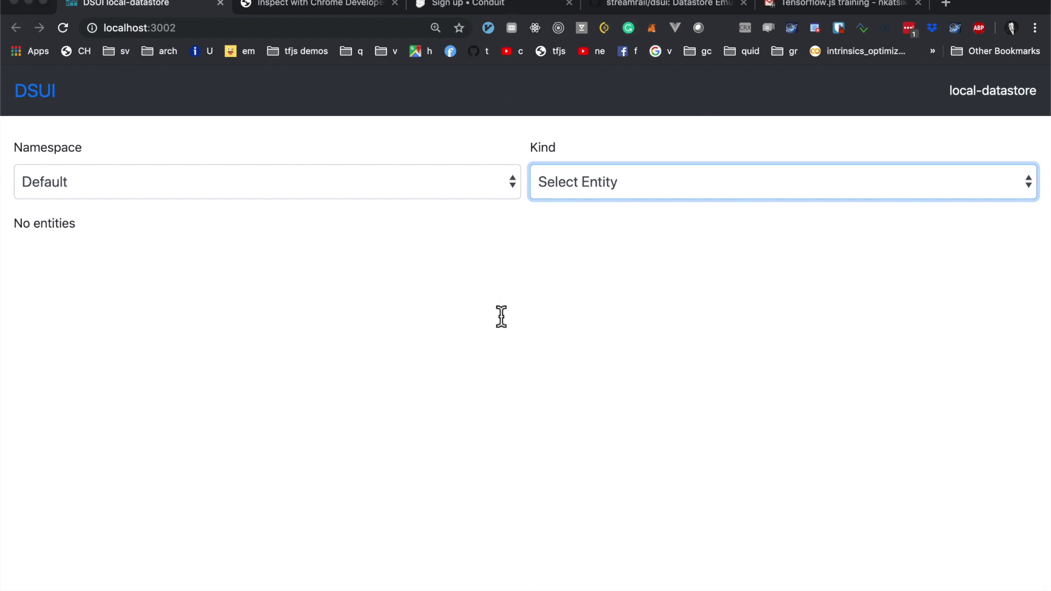
- Focus the iTerm2 shell in the example-app project folder
{"action": "key", "text": "super+Tab"}
{"action": "key", "text": "super+Tab"}
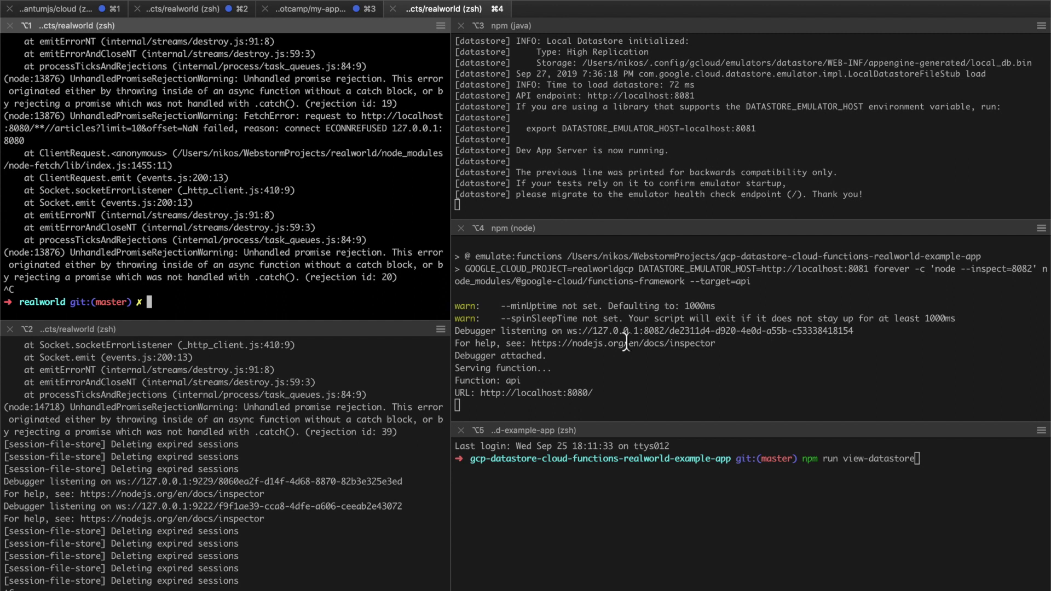
{"action": "left_click", "coordinate": [920, 482]}
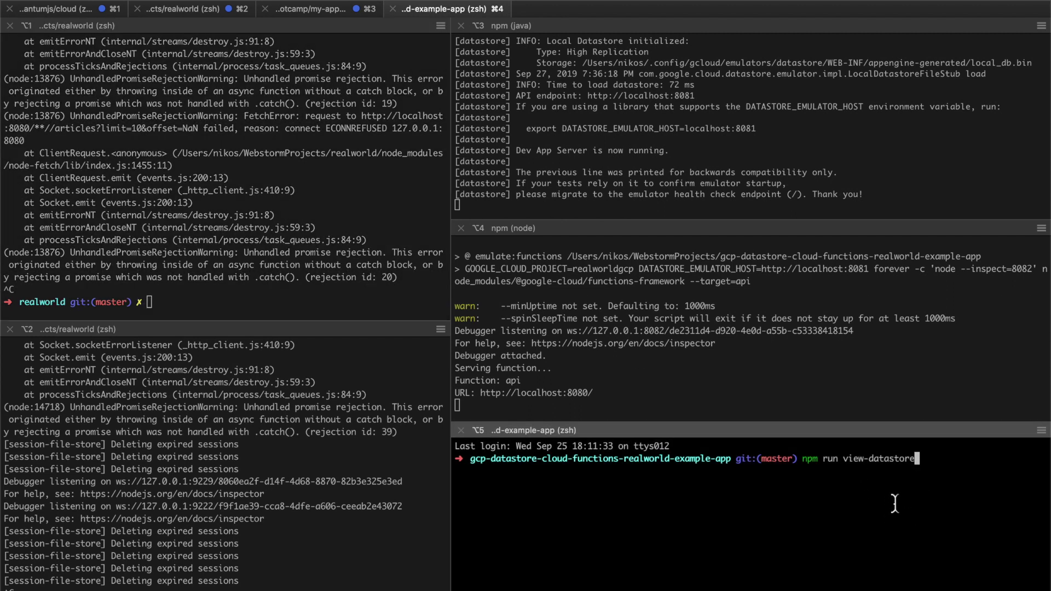
{"action": "key", "text": "super+Tab"}
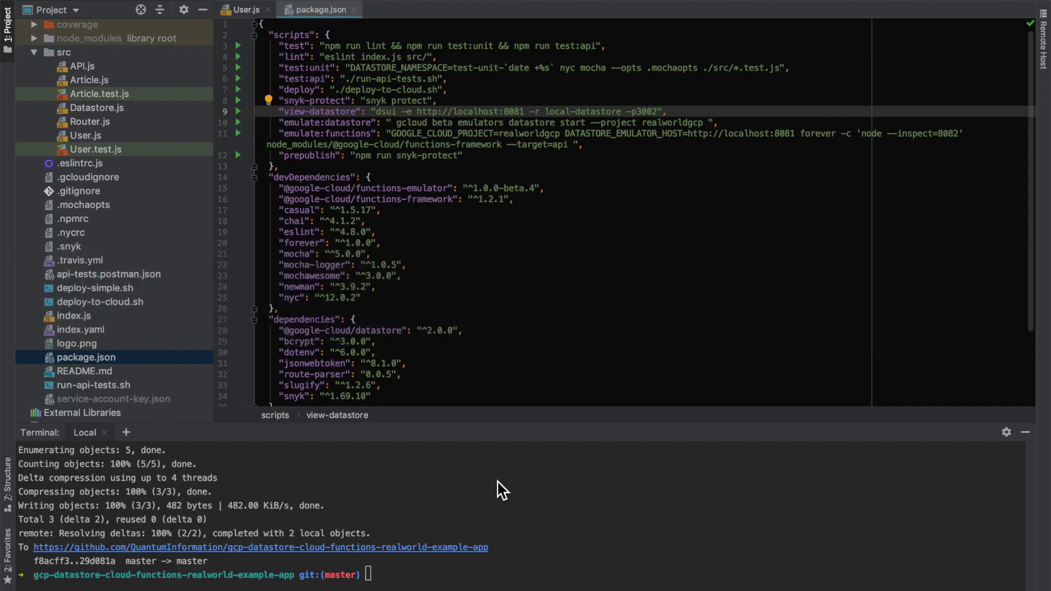
{"action": "key", "text": "super+Tab"}
{"action": "key", "text": "super+Tab"}
- Reload the DSUI page, then run 'npm run view-datastore' in that shell
{"action": "left_click", "coordinate": [175, 297]}
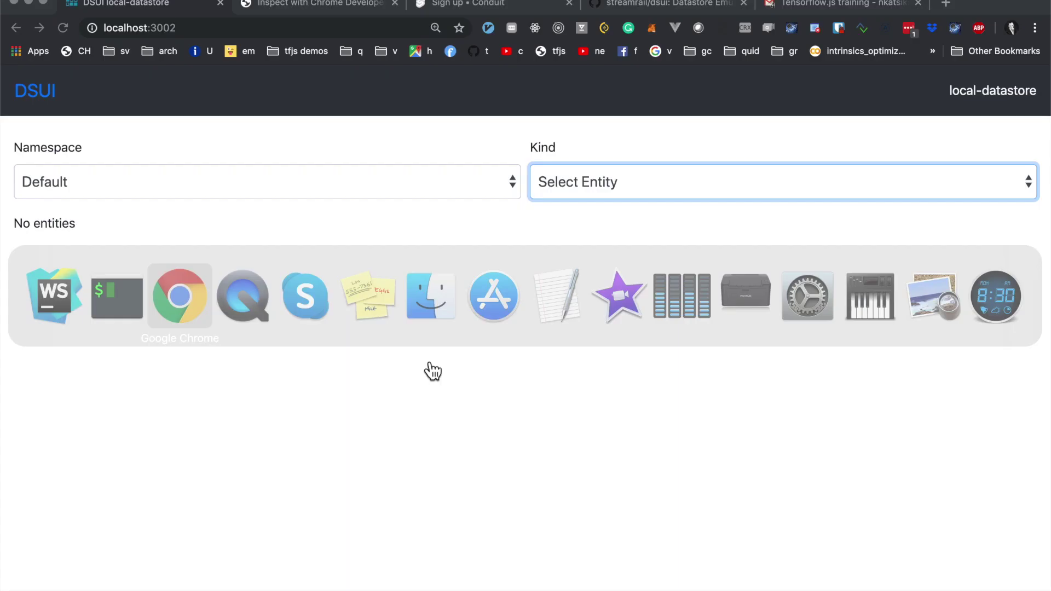
{"action": "key", "text": "super+r"}
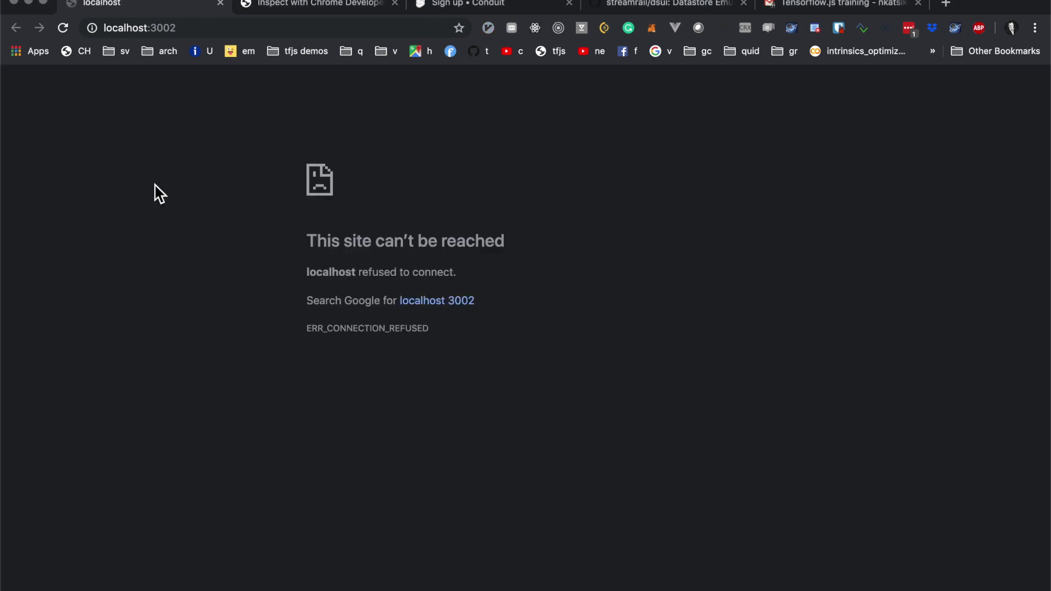
{"action": "key", "text": "super+Tab"}
{"action": "key", "text": "super+Tab"}
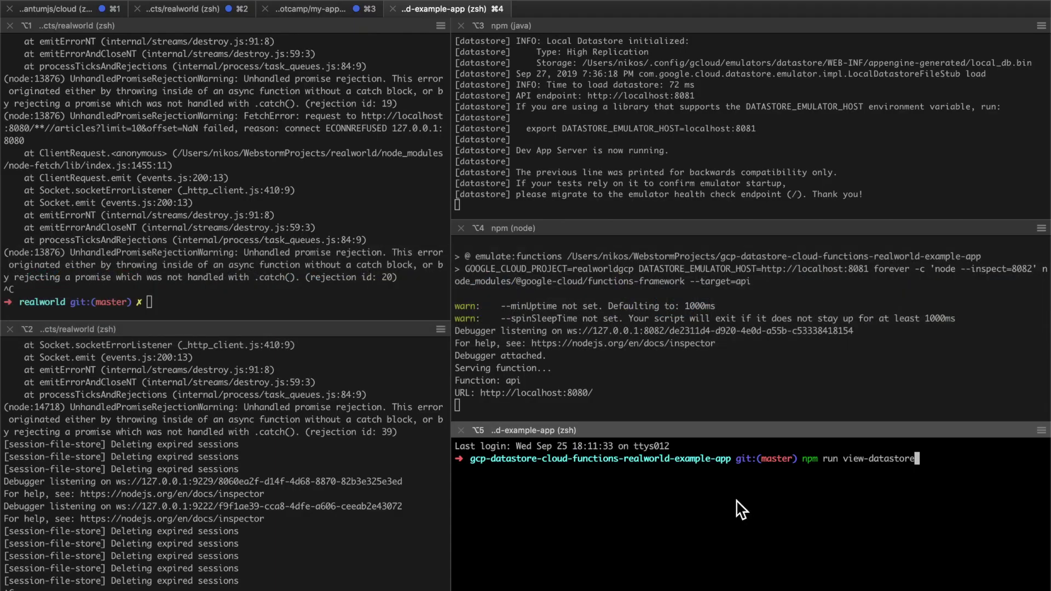
{"action": "key", "text": "Return"}
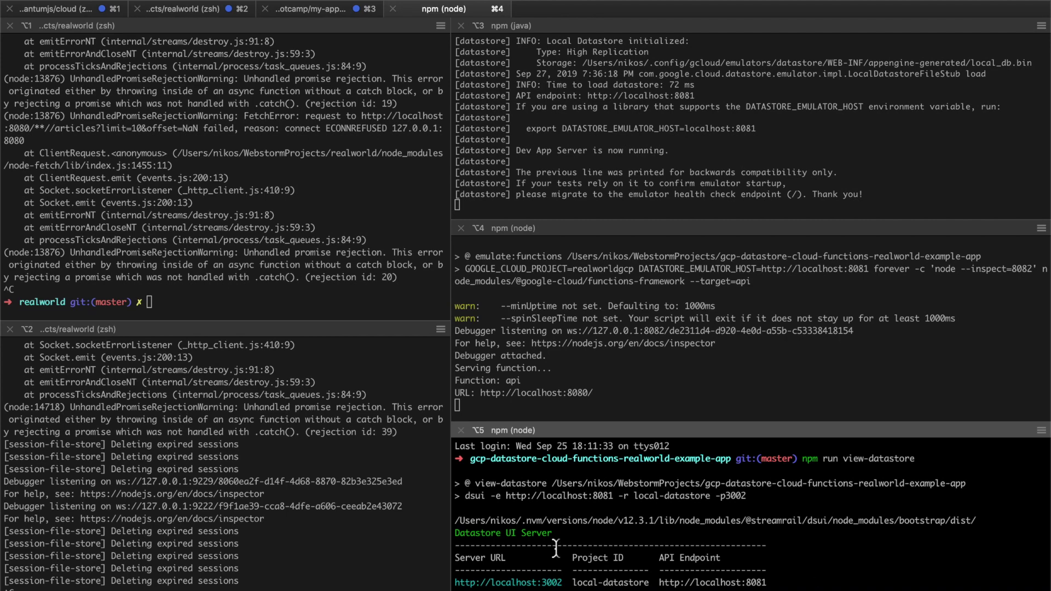
- Reload DSUI at localhost:3002, select the cloud-functions Node.js target, then return to iTerm2
{"action": "key", "text": "super+Tab"}
{"action": "key", "text": "super+Tab"}
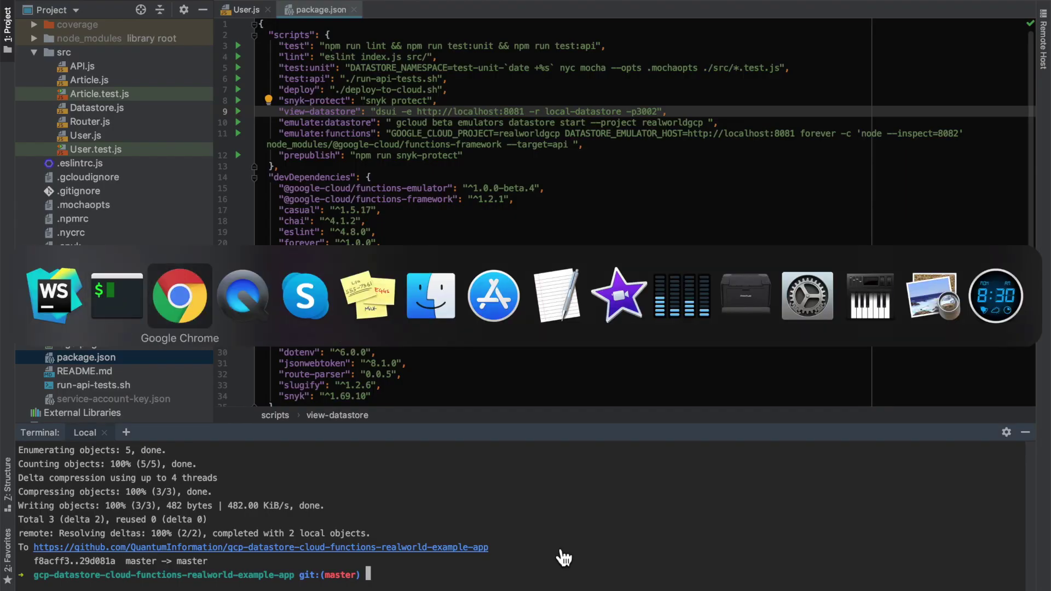
{"action": "key", "text": "super+r"}
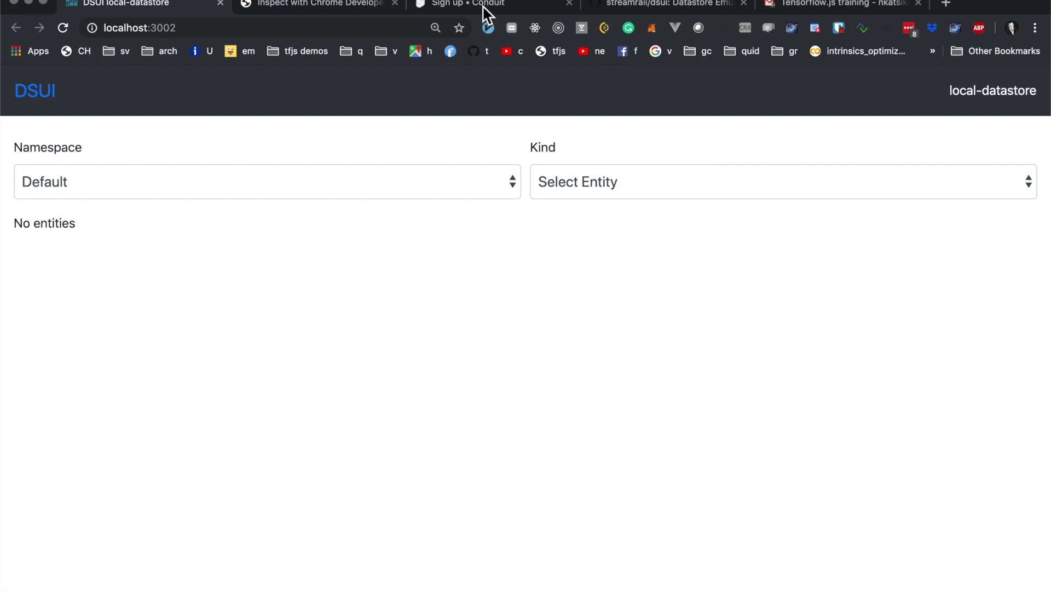
{"action": "left_click", "coordinate": [481, 5]}
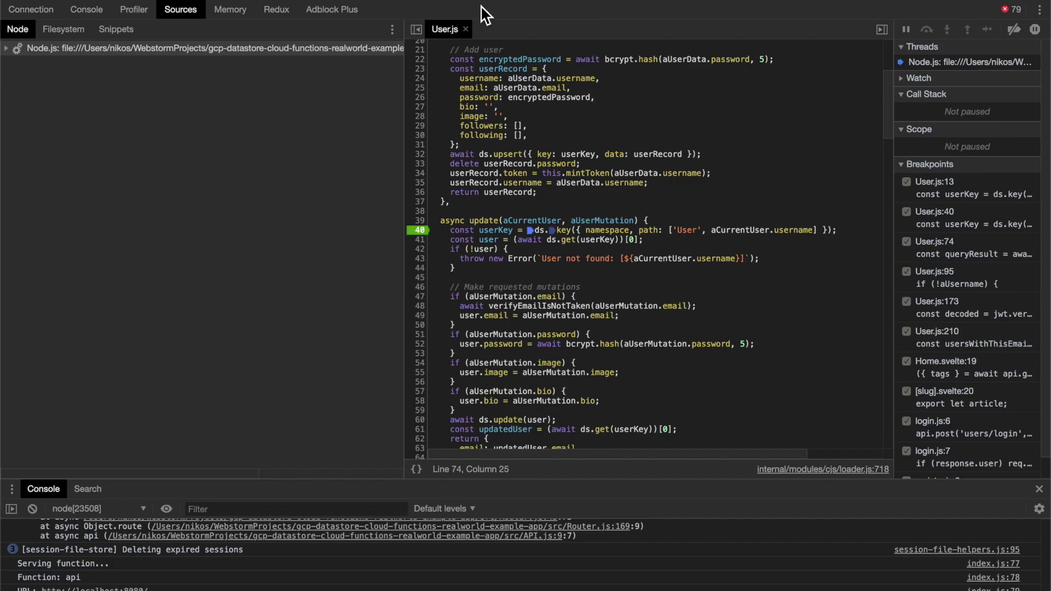
{"action": "left_click", "coordinate": [83, 48]}
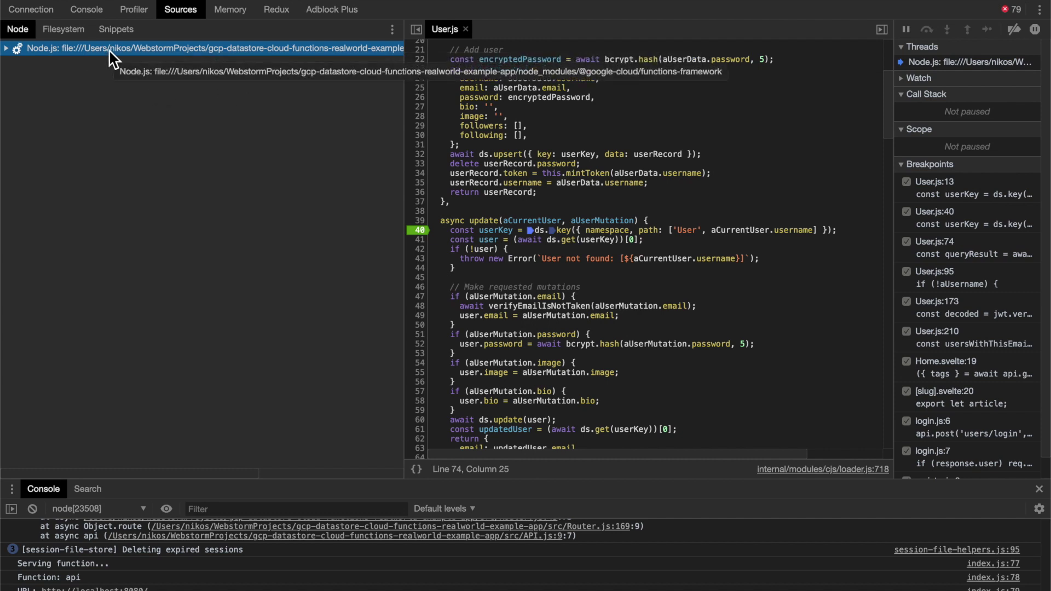
{"action": "key", "text": "super+Tab"}
{"action": "key", "text": "super+Tab"}
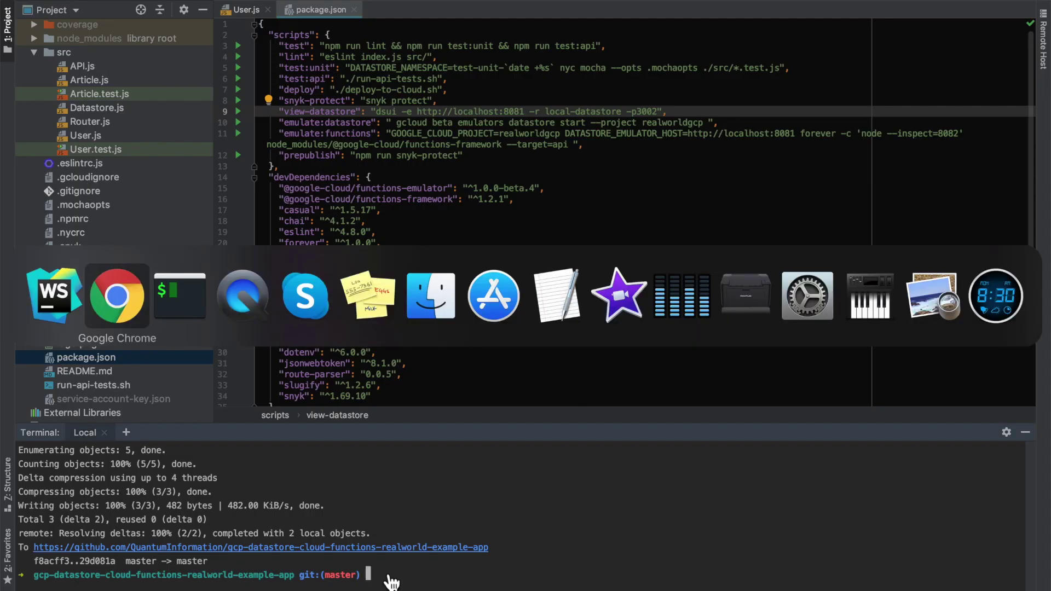
{"action": "key", "text": "Tab"}
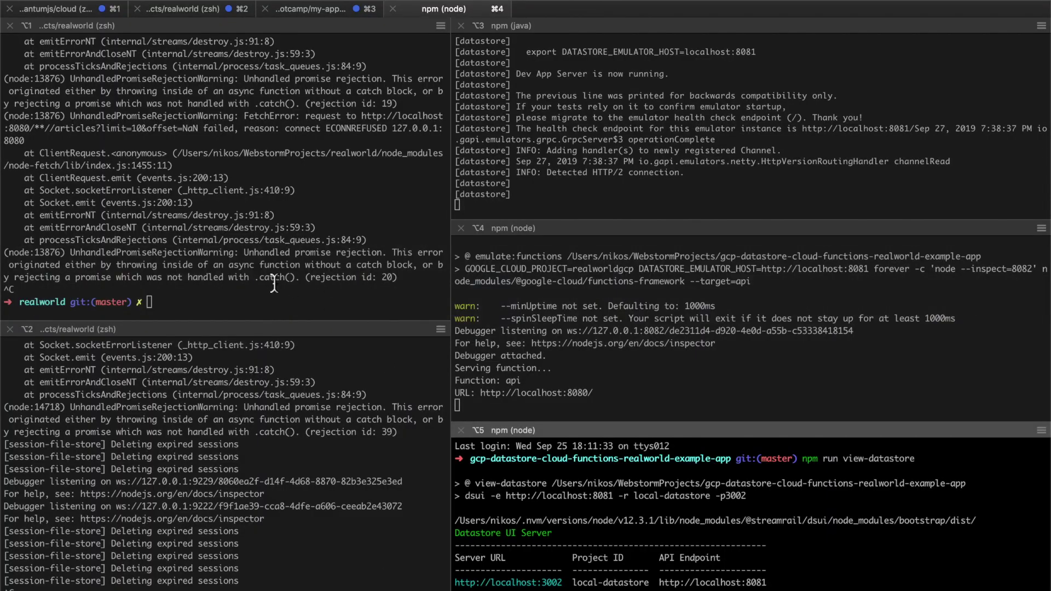
- Browse earlier dsui commands in the idle realworld shell's history
{"action": "left_click", "coordinate": [317, 301]}
{"action": "type", "text": "view-datastore"}
{"action": "key", "text": "Up"}
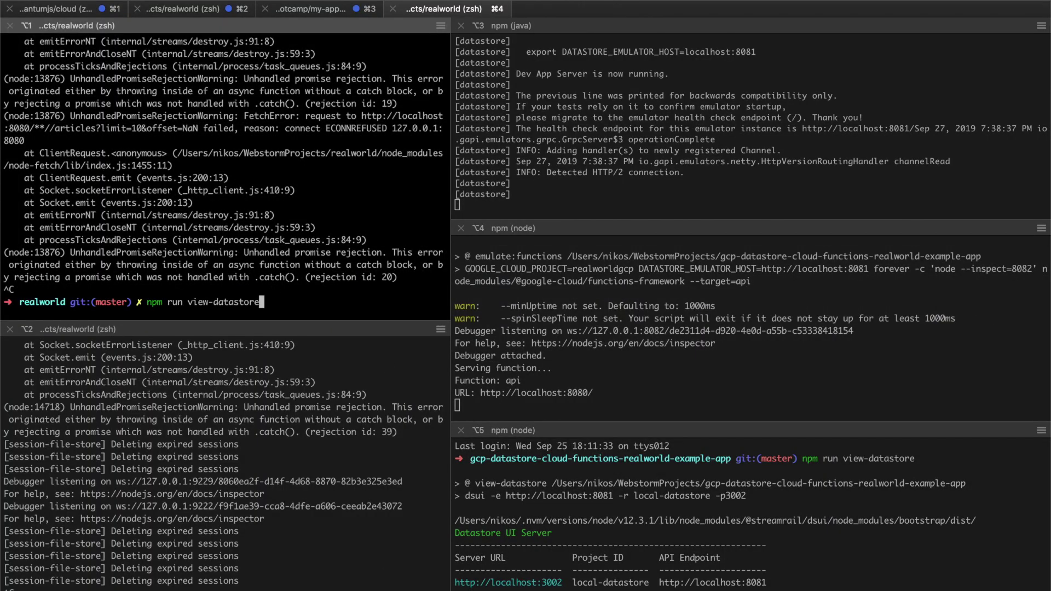
{"action": "key", "text": "Up"}
{"action": "key", "text": "Up"}
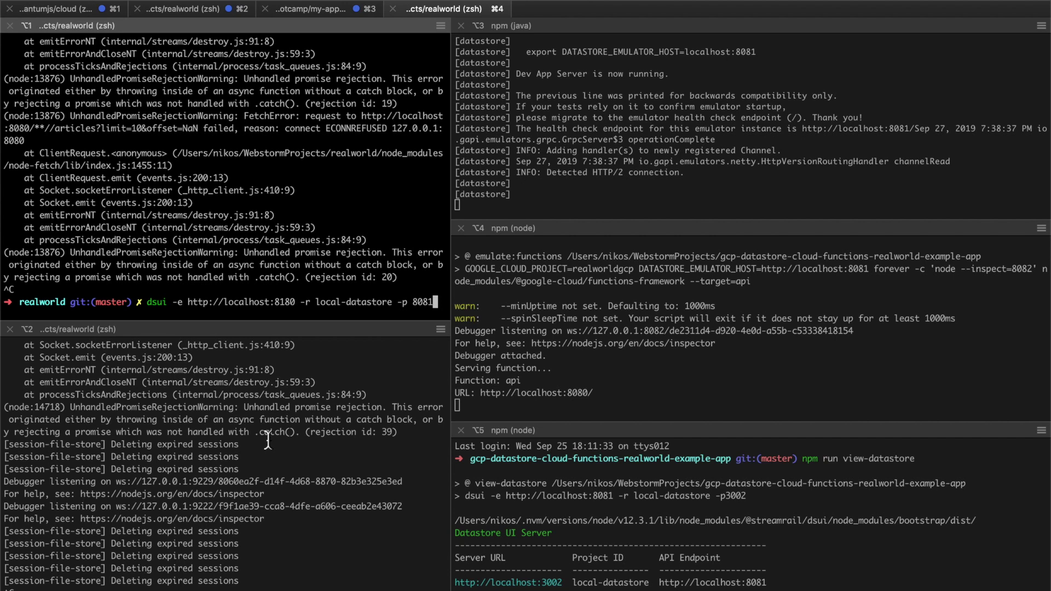
- Stop the running realworld server, restart it with 'npm run debug', and view the Node inspector
{"action": "left_click", "coordinate": [267, 441]}
{"action": "key", "text": "ctrl+c"}
{"action": "key", "text": "Up"}
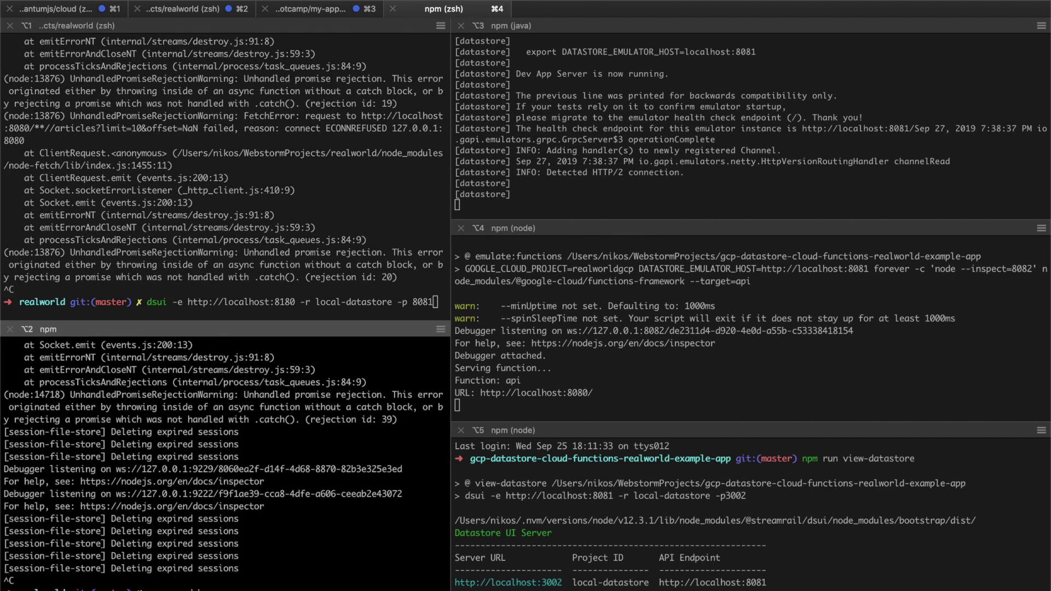
{"action": "key", "text": "Return"}
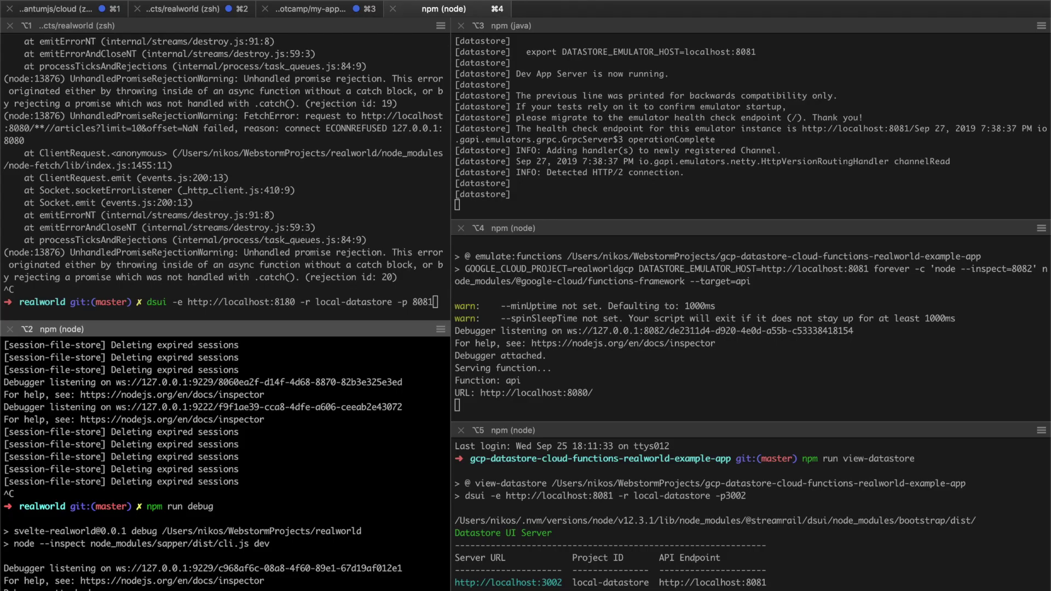
{"action": "key", "text": "super+Tab"}
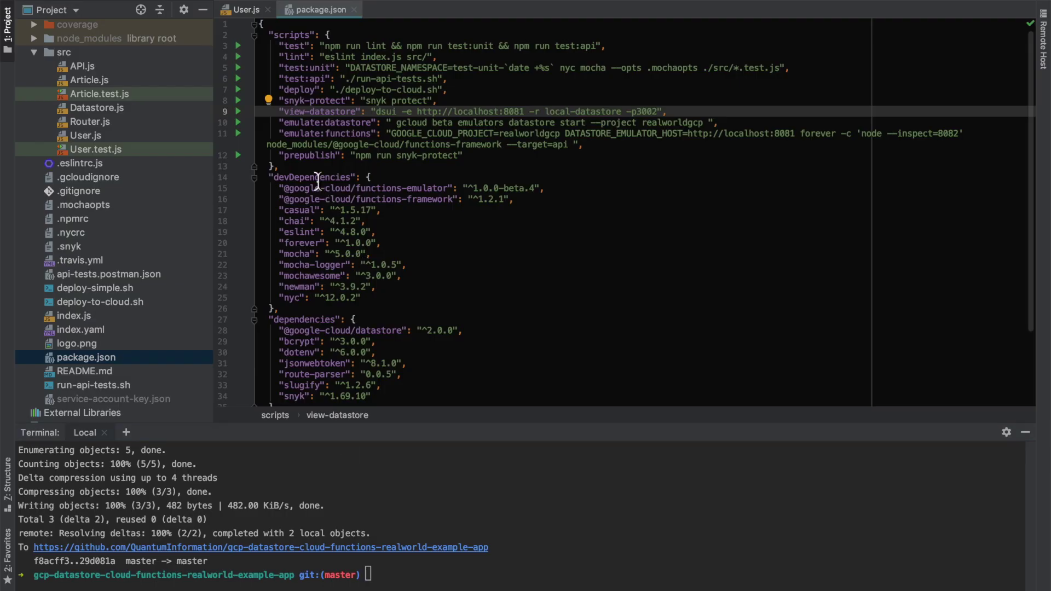
{"action": "key", "text": "super+Tab"}
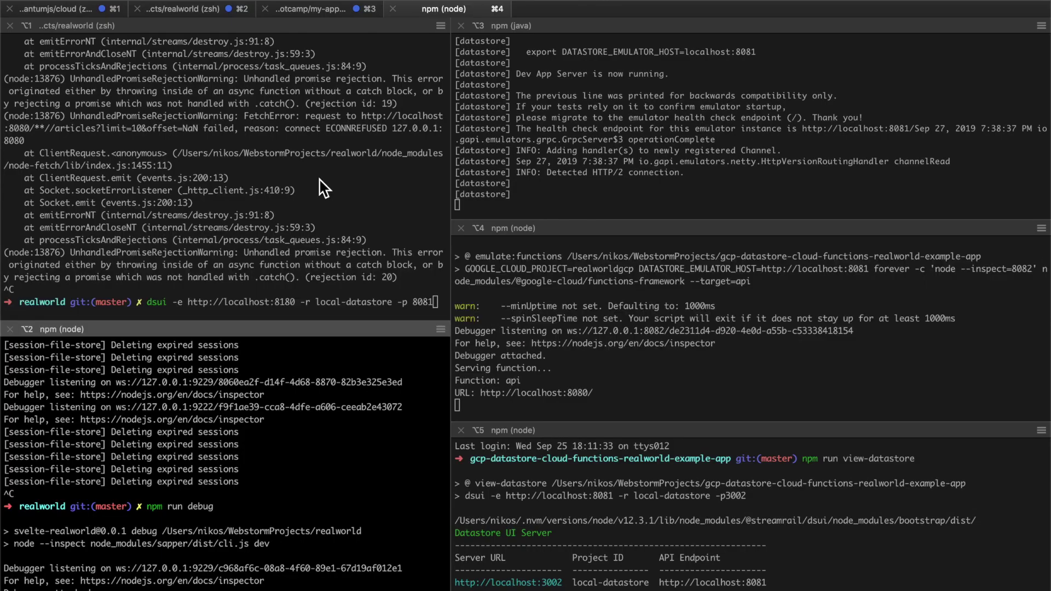
{"action": "key", "text": "super+Tab"}
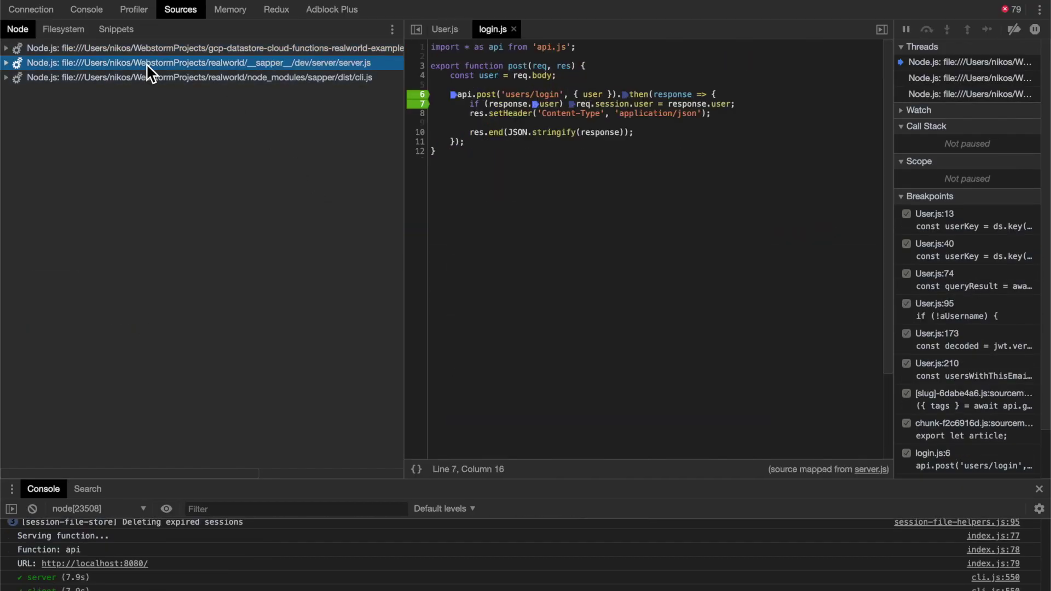
- Select the sapper cli.js process, drop login.js's line 7 breakpoint, and expand the server.js sources
{"action": "left_click", "coordinate": [147, 76]}
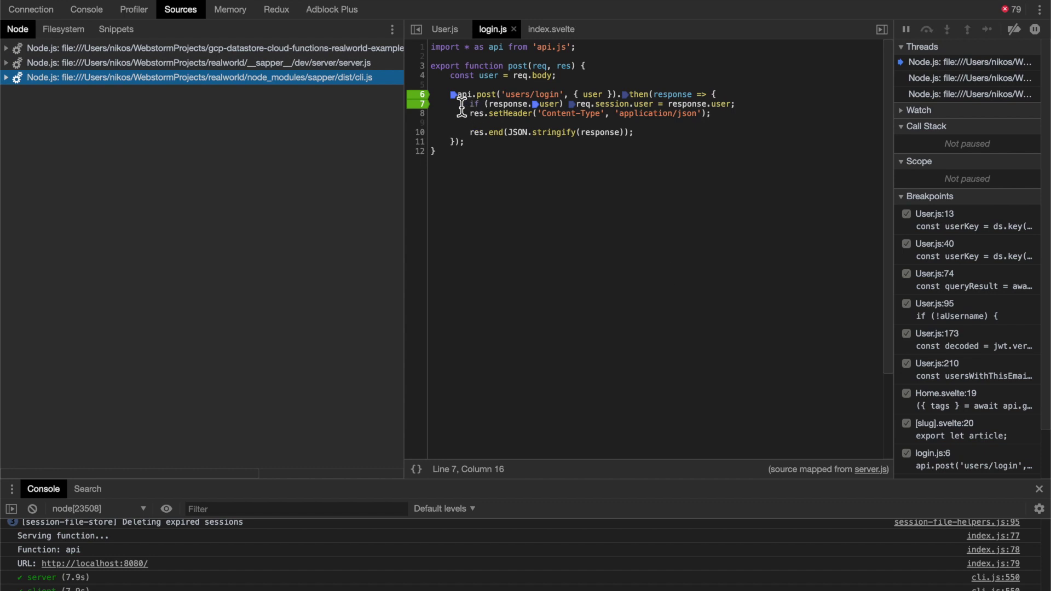
{"action": "left_click", "coordinate": [423, 105]}
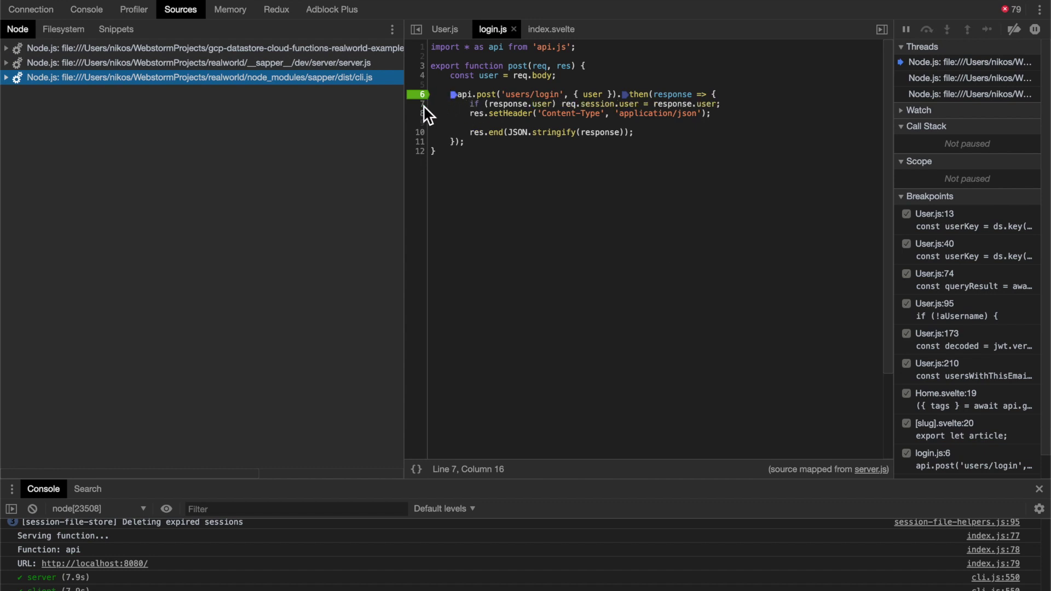
{"action": "double_click", "coordinate": [277, 78]}
{"action": "key", "text": "Up"}
{"action": "key", "text": "Right"}
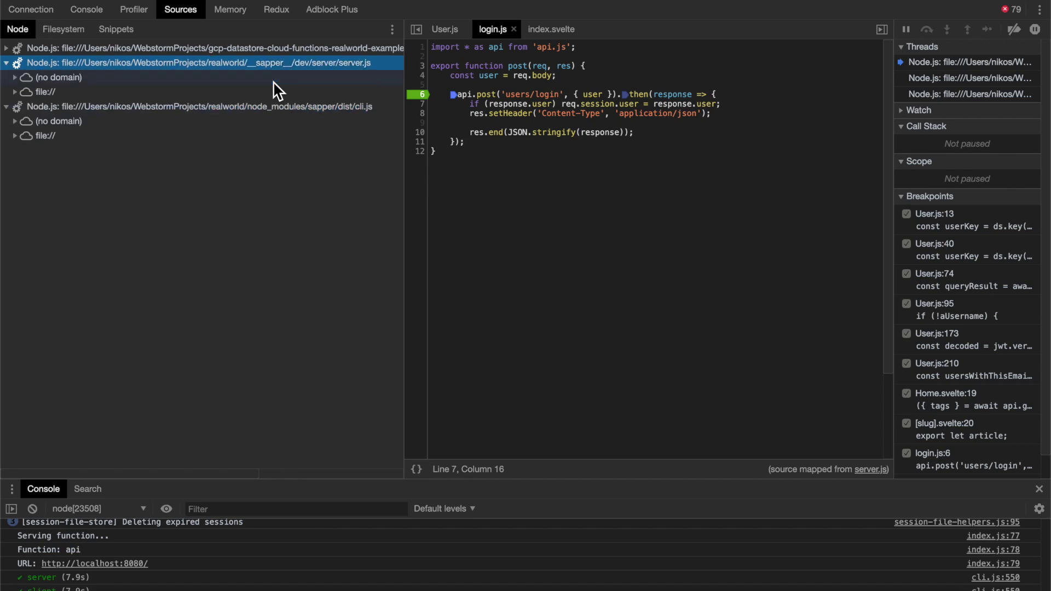
{"action": "key", "text": "Up"}
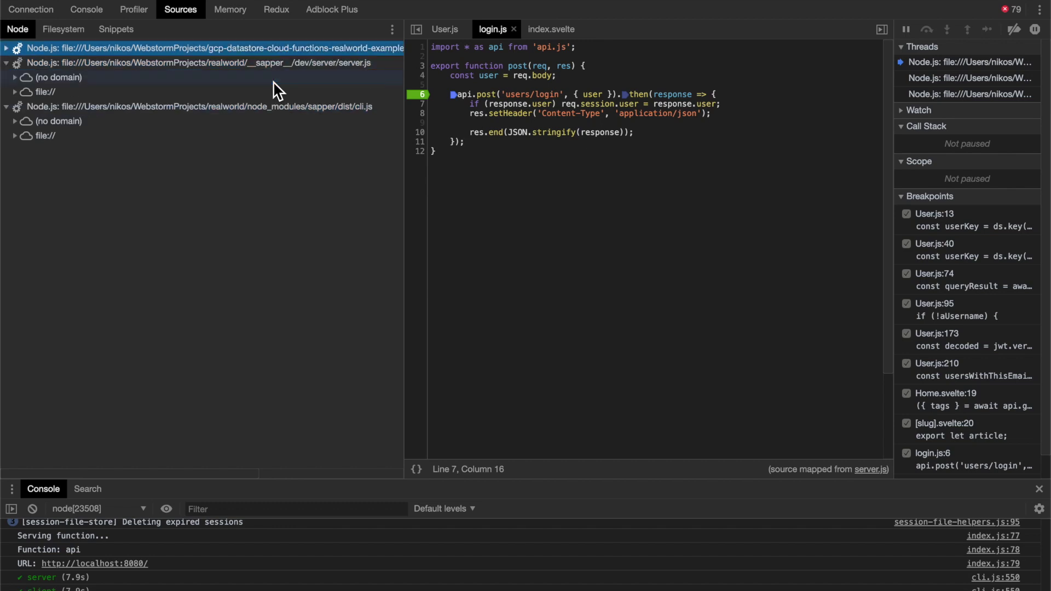
- Navigate file:// > realworld > src > routes > auth and open register.js
{"action": "key", "text": "Down"}
{"action": "key", "text": "Down"}
{"action": "key", "text": "Down"}
{"action": "key", "text": "Right"}
{"action": "key", "text": "Down"}
{"action": "key", "text": "Right"}
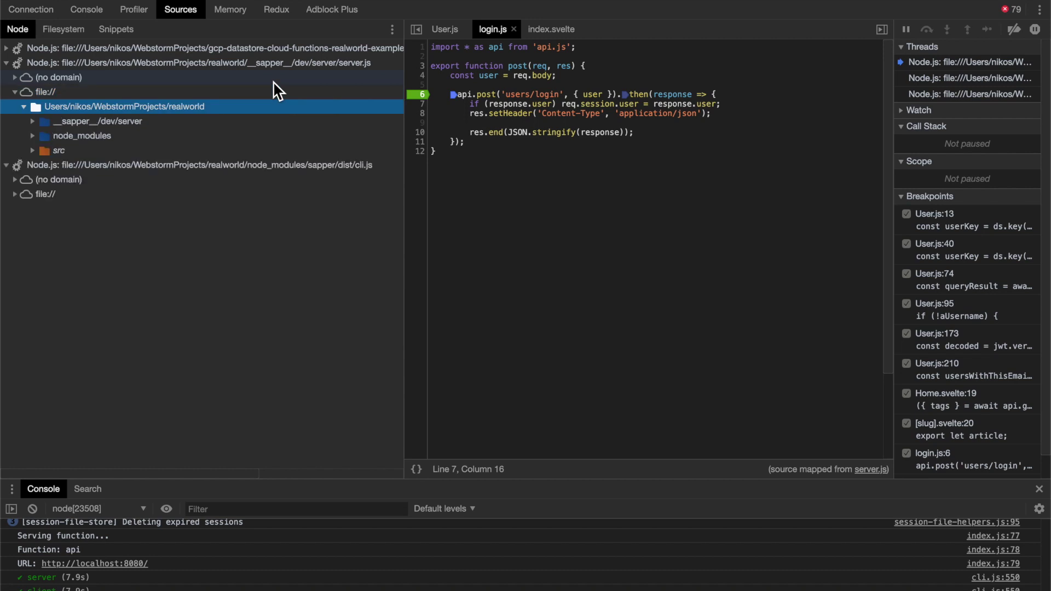
{"action": "key", "text": "Down"}
{"action": "key", "text": "Down"}
{"action": "key", "text": "Down"}
{"action": "key", "text": "Right"}
{"action": "key", "text": "Down"}
{"action": "key", "text": "Down"}
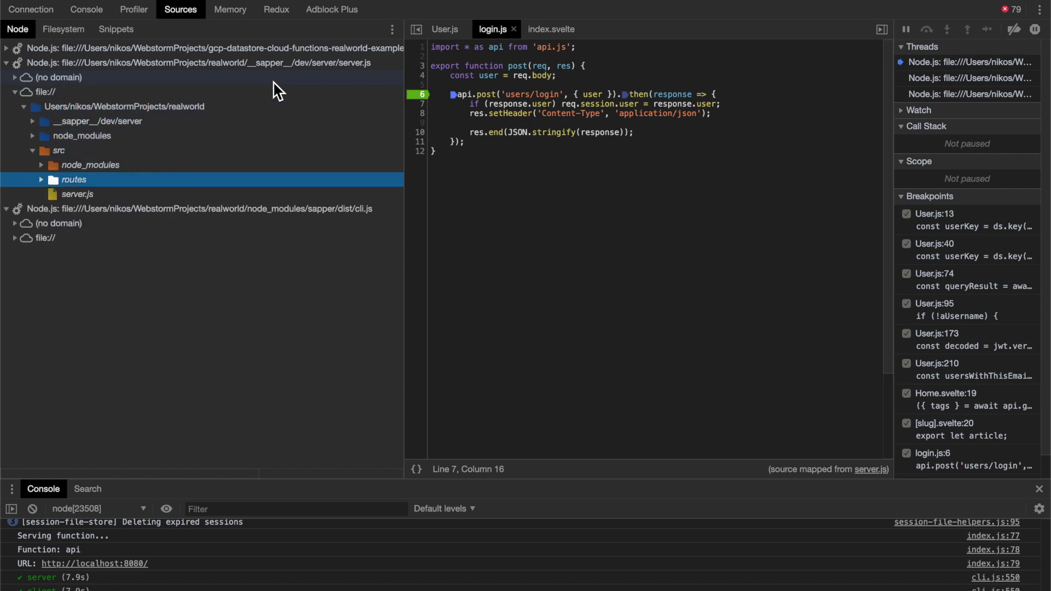
{"action": "key", "text": "Right"}
{"action": "key", "text": "Down"}
{"action": "key", "text": "Down"}
{"action": "key", "text": "Down"}
{"action": "key", "text": "Down"}
{"action": "key", "text": "Down"}
{"action": "key", "text": "Down"}
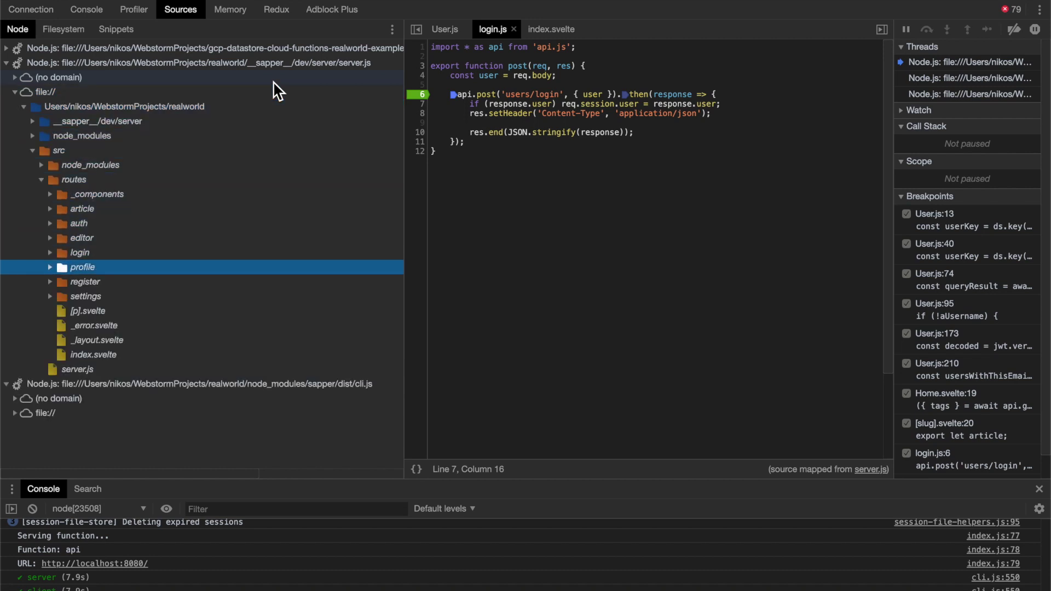
{"action": "key", "text": "Up"}
{"action": "key", "text": "Up"}
{"action": "key", "text": "Up"}
{"action": "key", "text": "Right"}
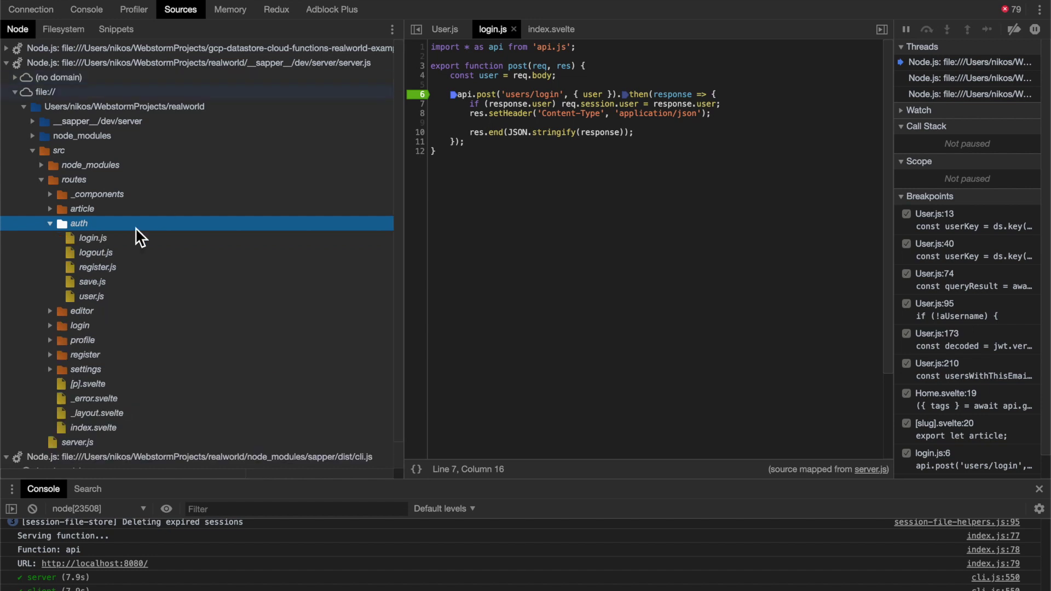
{"action": "left_click", "coordinate": [97, 267]}
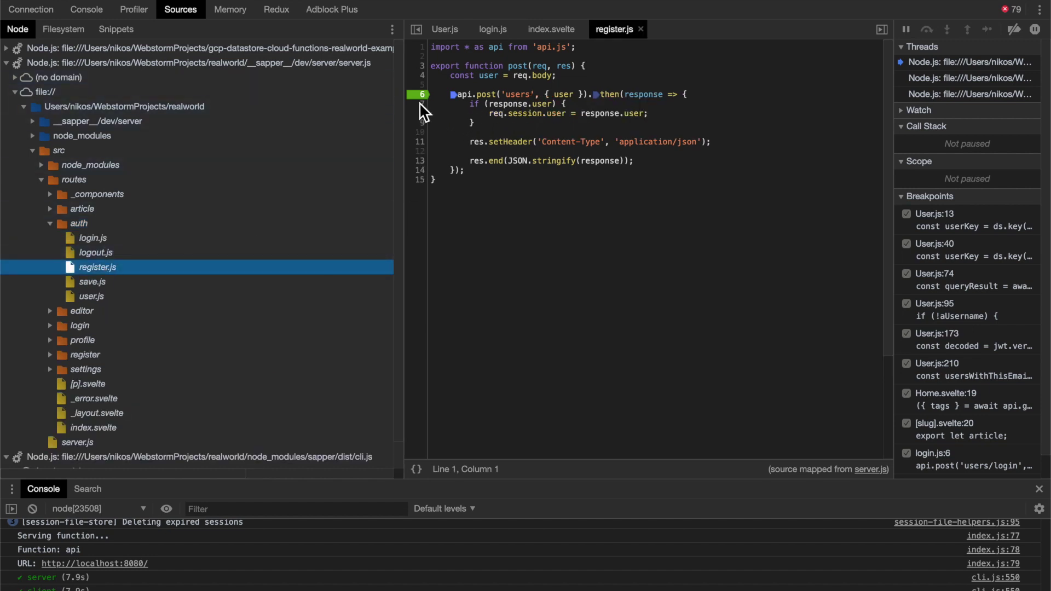
- Close index.svelte and show User.js from line 1 with its line 13 breakpoint
{"action": "left_click", "coordinate": [552, 29]}
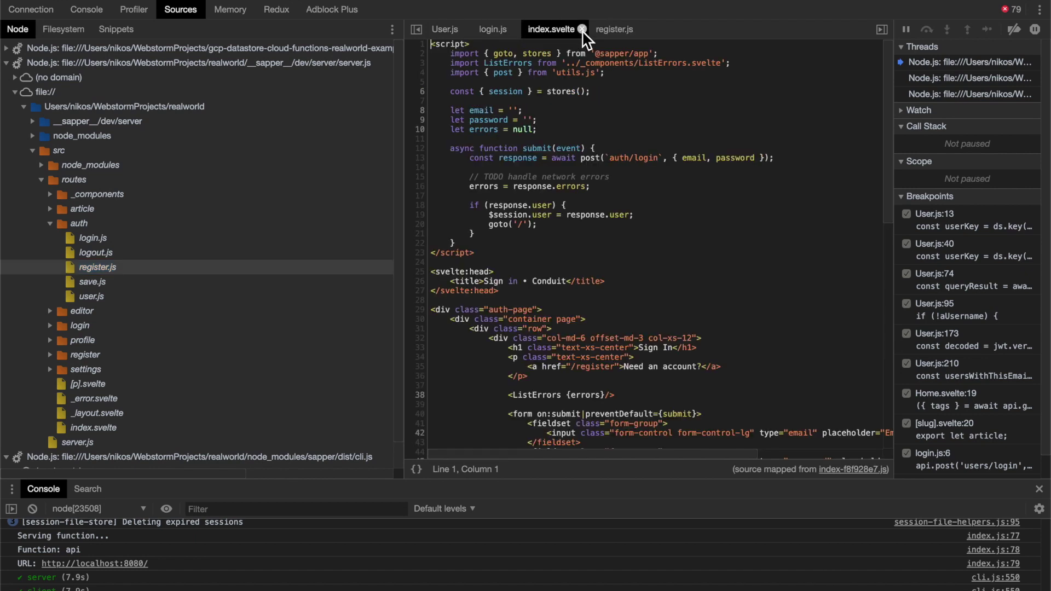
{"action": "left_click", "coordinate": [444, 29]}
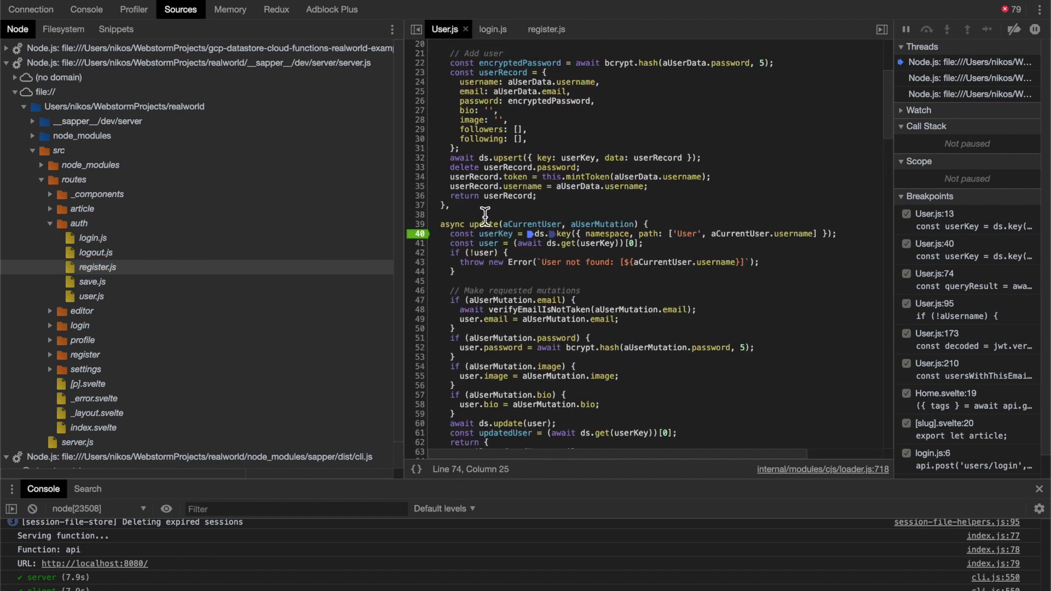
{"action": "scroll", "coordinate": [509, 238], "scroll_direction": "up", "scroll_amount": 3}
{"action": "scroll", "coordinate": [492, 230], "scroll_direction": "up", "scroll_amount": 3}
{"action": "scroll", "coordinate": [485, 221], "scroll_direction": "up", "scroll_amount": 3}
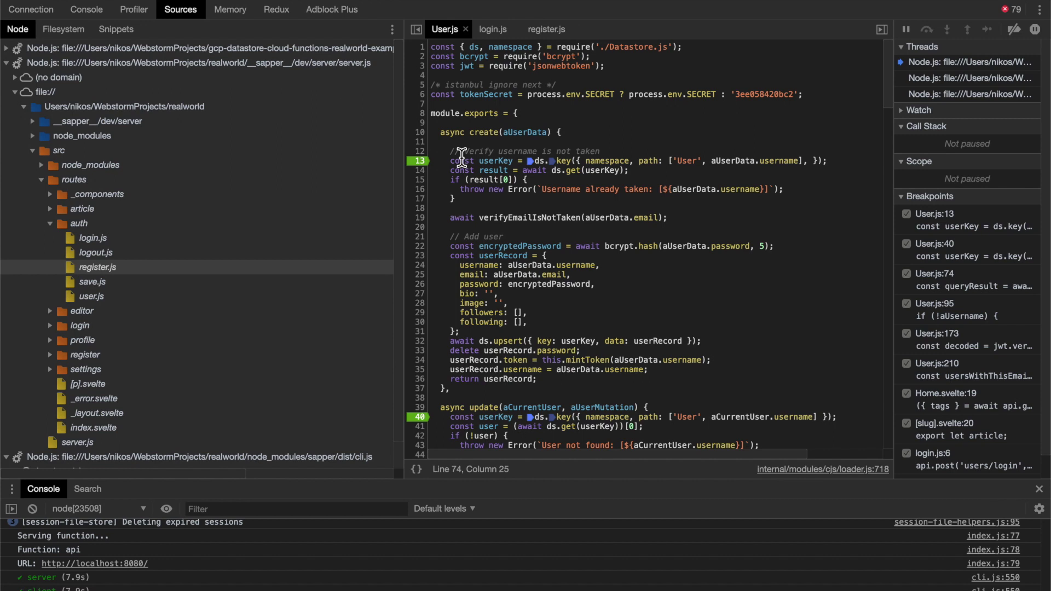
{"action": "key", "text": "super+Tab"}
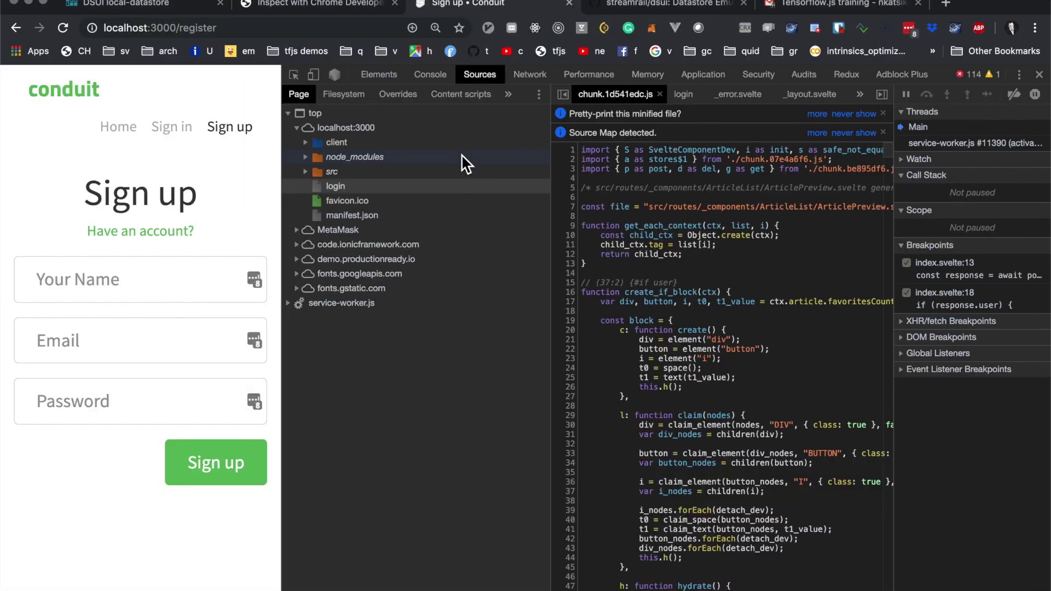
{"action": "left_click", "coordinate": [150, 288]}
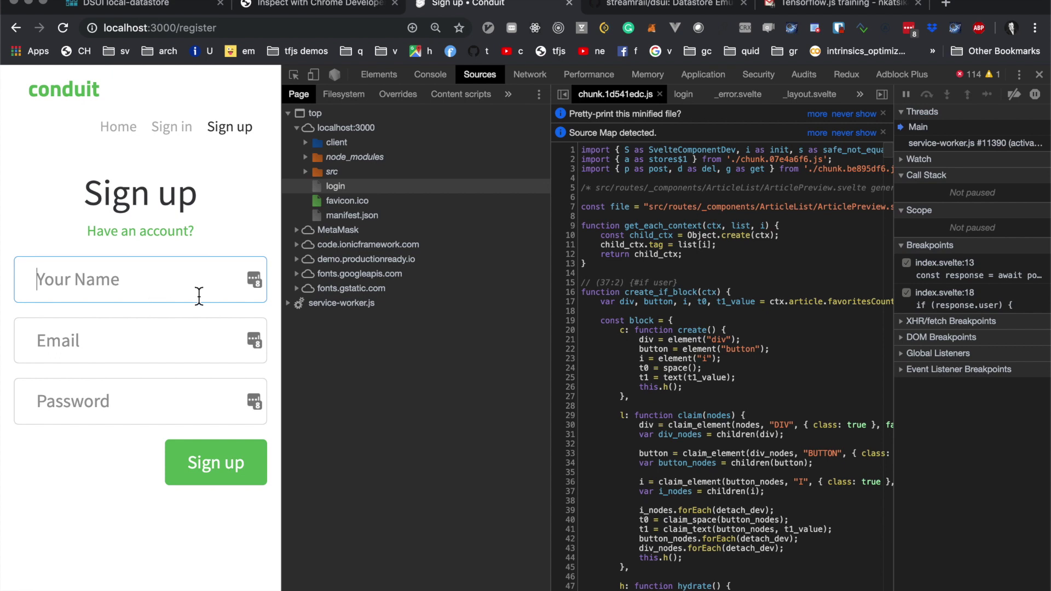
{"action": "type", "text": "wef@wef."}
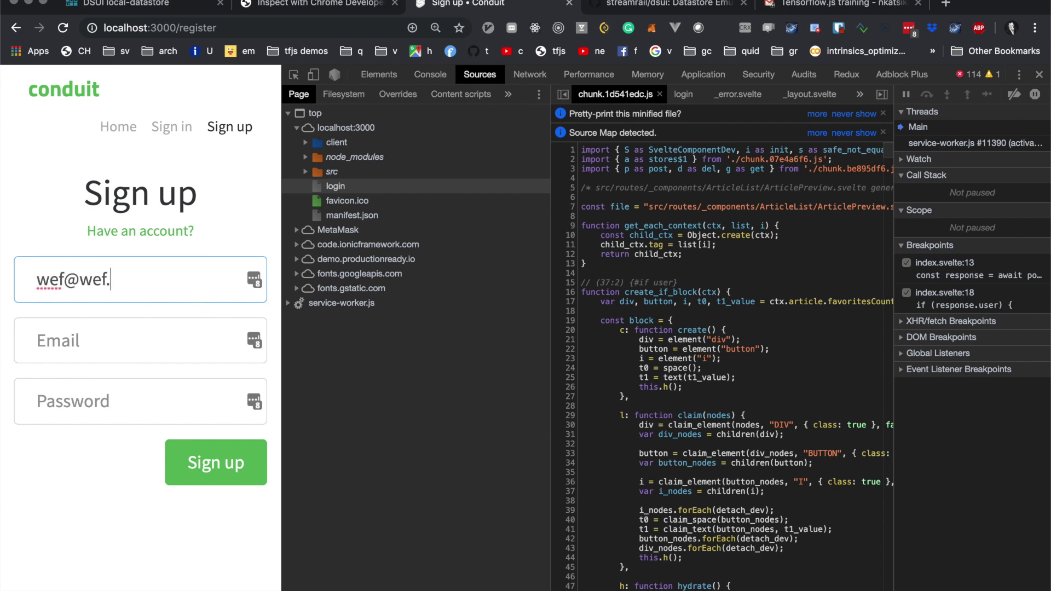
{"action": "type", "text": "wef"}
{"action": "left_click", "coordinate": [151, 346]}
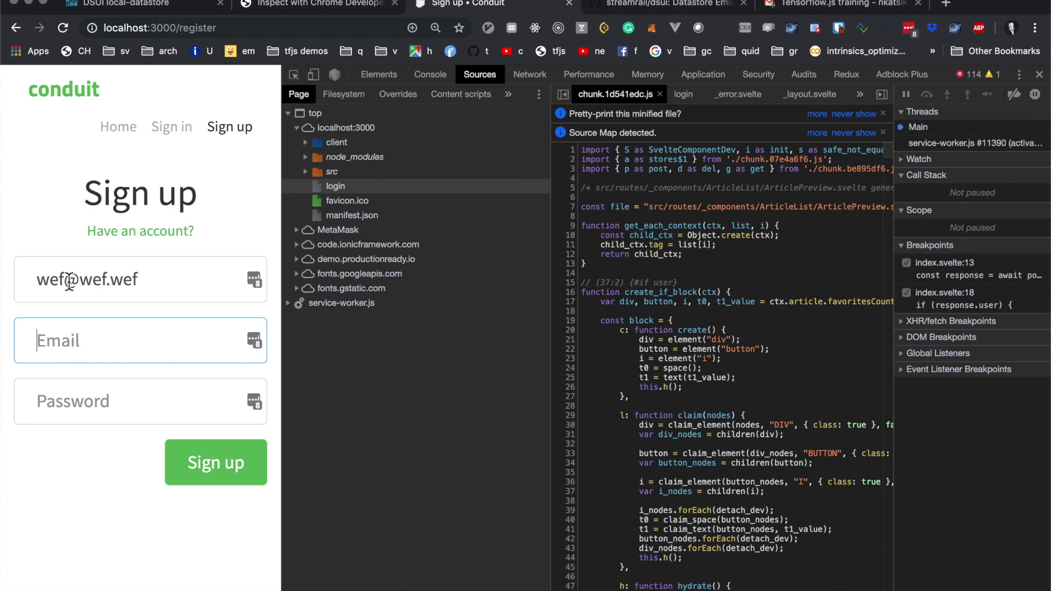
{"action": "mouse_move", "coordinate": [67, 280]}
{"action": "left_mouse_down"}
{"action": "mouse_move", "coordinate": [18, 280]}
{"action": "mouse_move", "coordinate": [174, 281]}
{"action": "left_mouse_up"}
{"action": "type", "text": "a@a.a"}
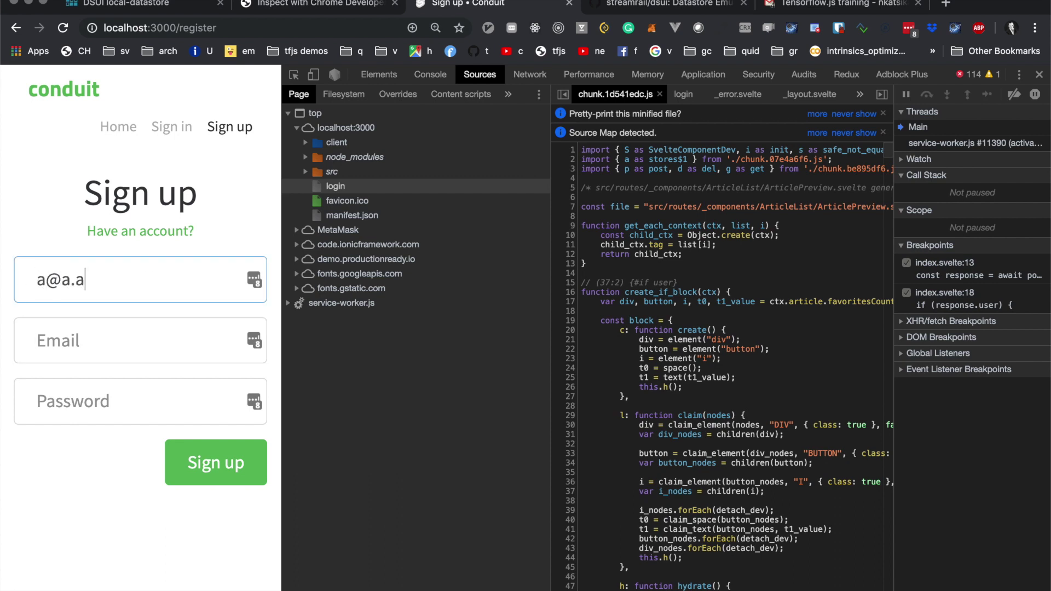
{"action": "type", "text": "a"}
{"action": "key", "text": "BackSpace"}
{"action": "key", "text": "BackSpace"}
{"action": "key", "text": "BackSpace"}
{"action": "key", "text": "BackSpace"}
{"action": "type", "text": "a"}
{"action": "key", "text": "Tab"}
{"action": "type", "text": "a@"}
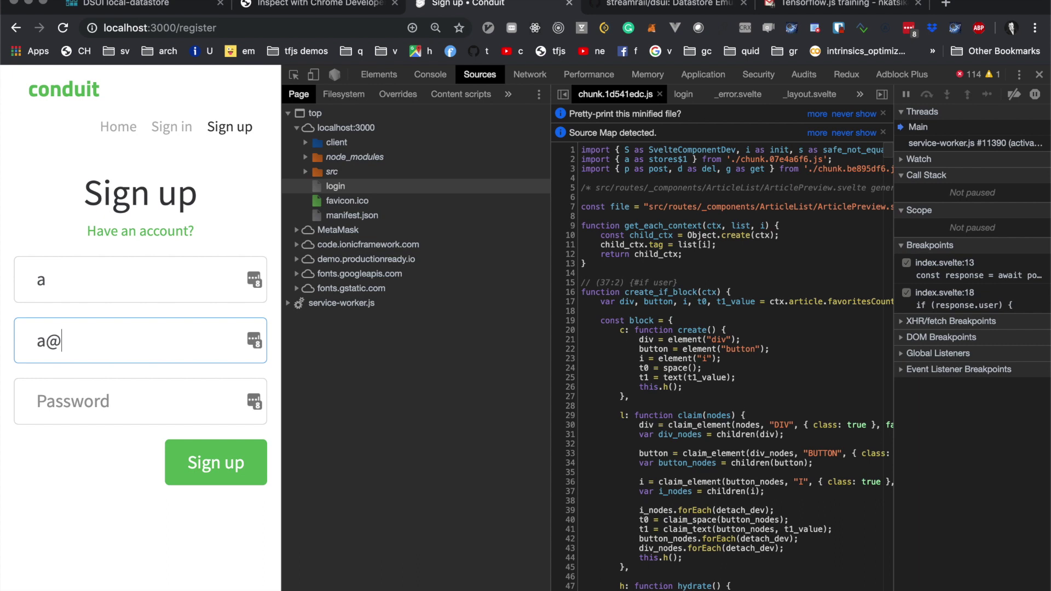
{"action": "type", "text": "a.a"}
{"action": "key", "text": "Tab"}
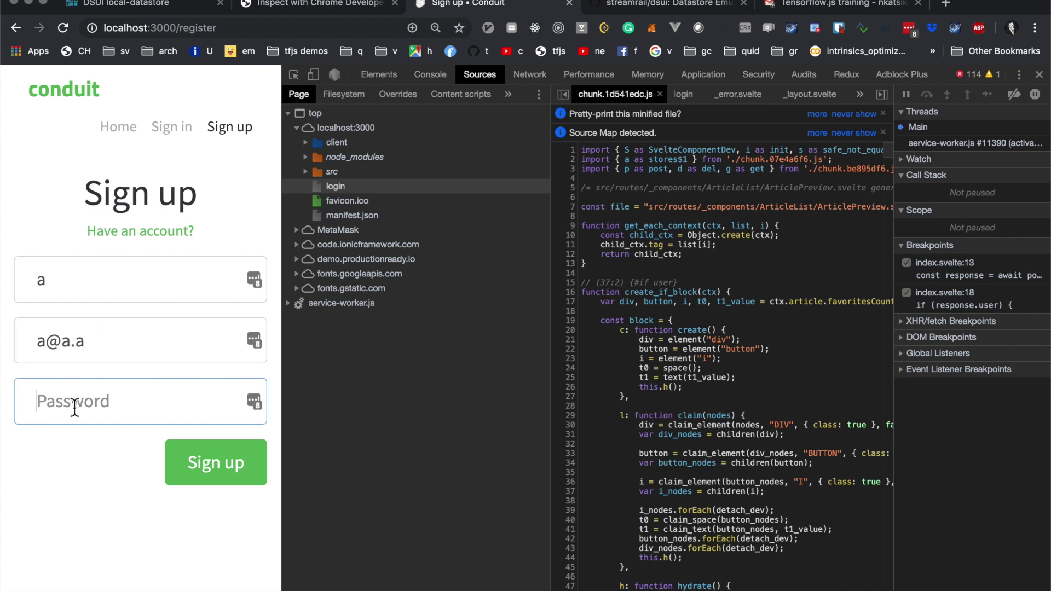
{"action": "type", "text": "a"}
- Screenshot the filled form, submit it, and resume the debugger to User.js line 13
{"action": "key", "text": "super+shift+4"}
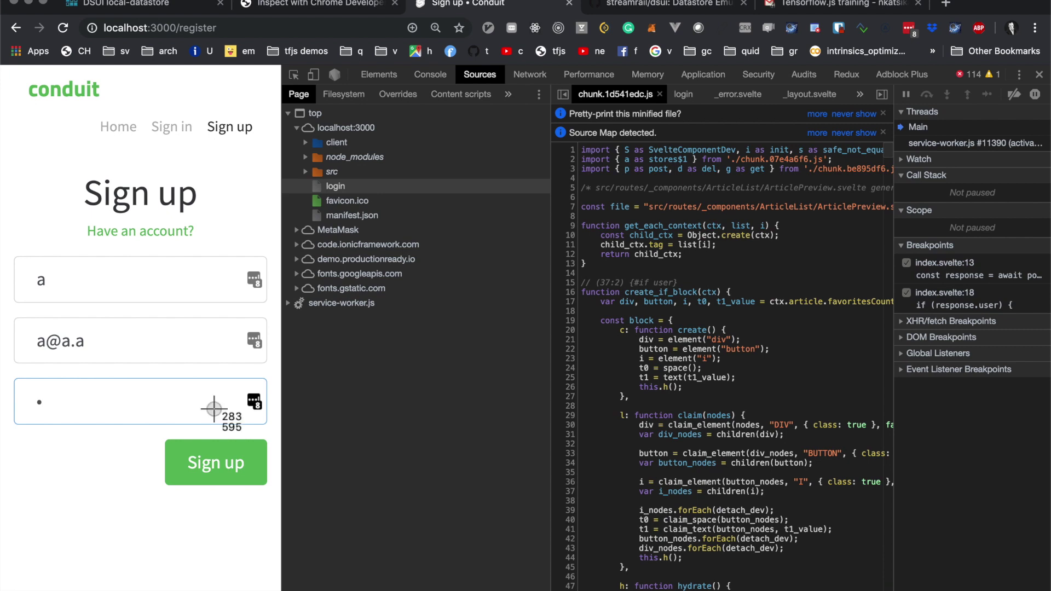
{"action": "mouse_move", "coordinate": [2, 216]}
{"action": "left_mouse_down"}
{"action": "mouse_move", "coordinate": [292, 464]}
{"action": "mouse_move", "coordinate": [305, 490]}
{"action": "left_mouse_up"}
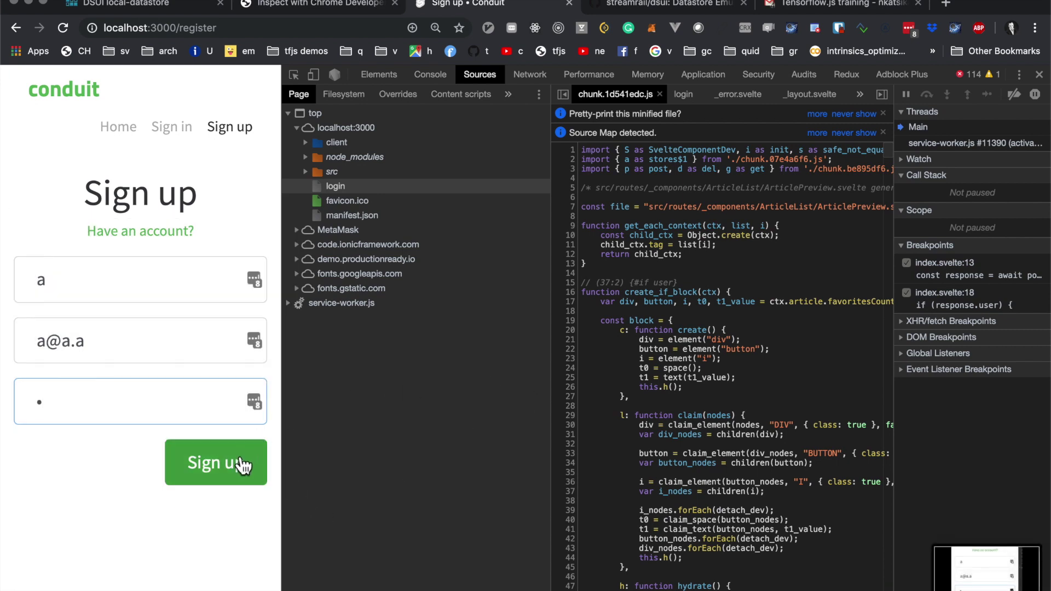
{"action": "left_click", "coordinate": [215, 462]}
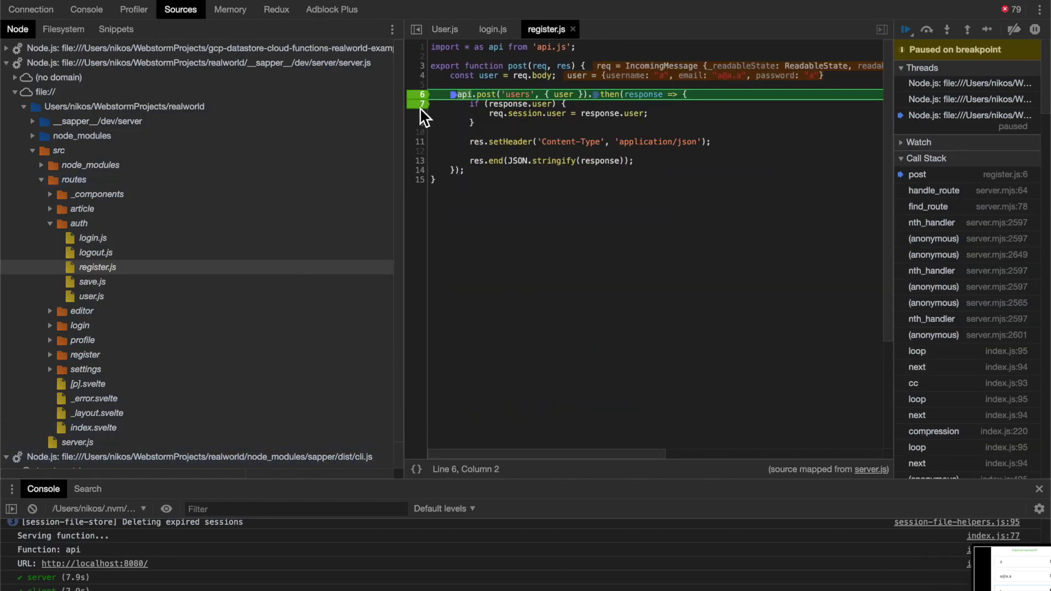
{"action": "key", "text": "F8"}
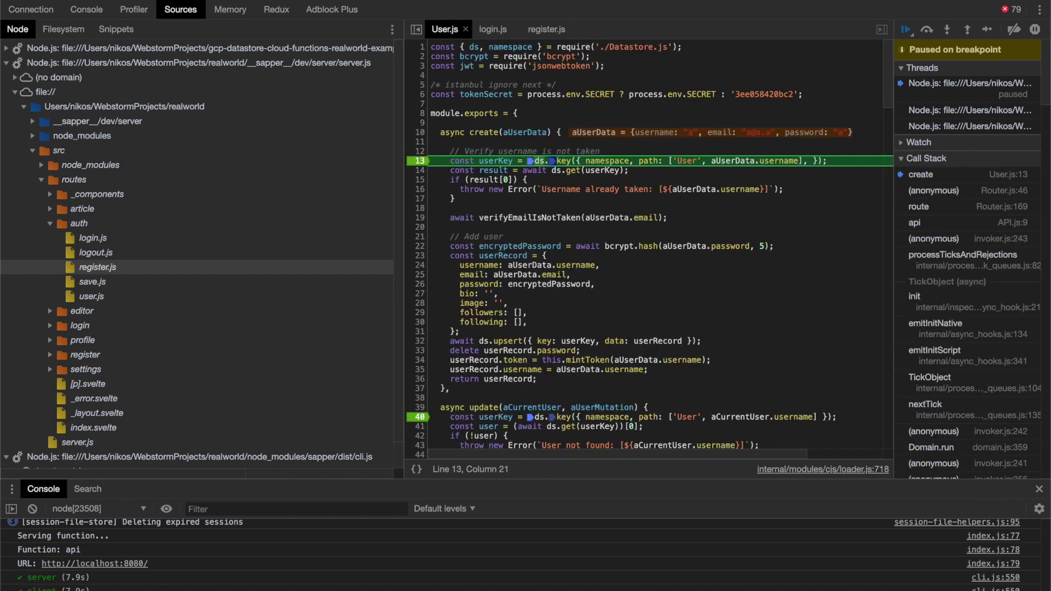
{"action": "key", "text": "super+Tab"}
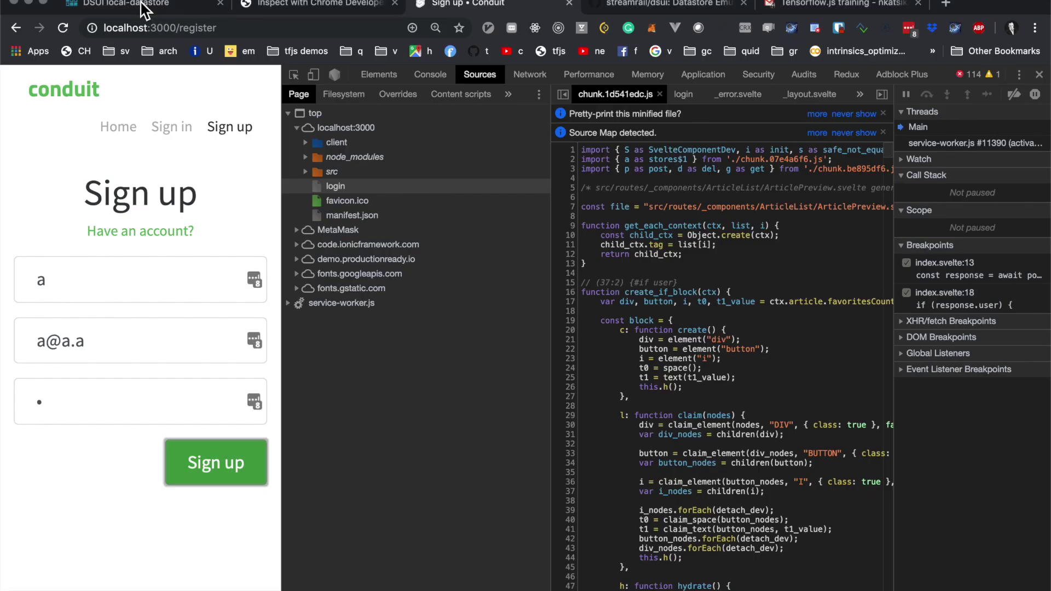
- Check DSUI's namespaces and reload it, then open the Node debugger paused at User.js:13
{"action": "key", "text": "super+1"}
{"action": "left_click", "coordinate": [227, 191]}
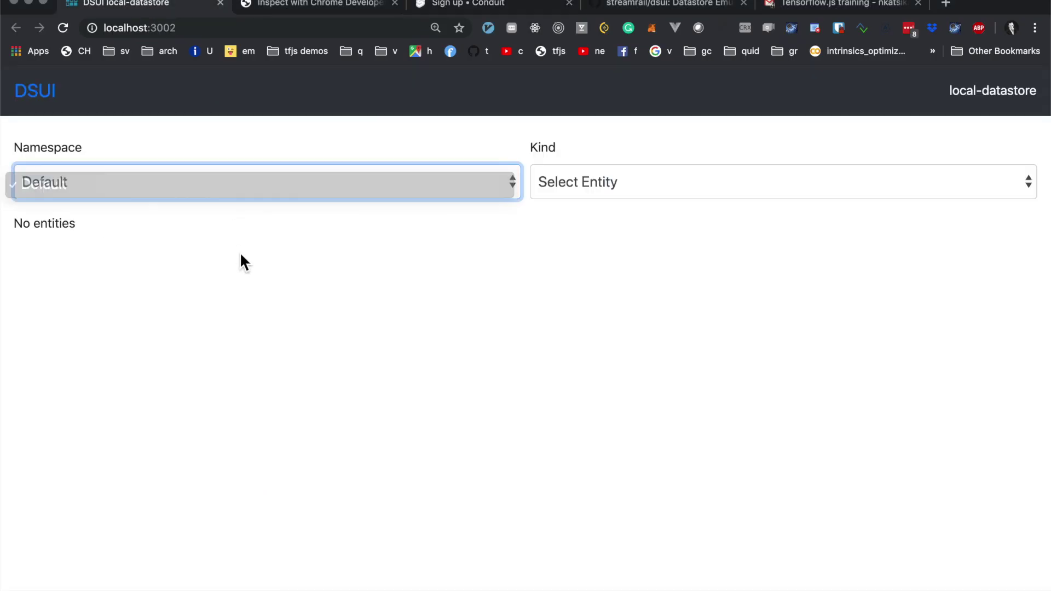
{"action": "key", "text": "super+r"}
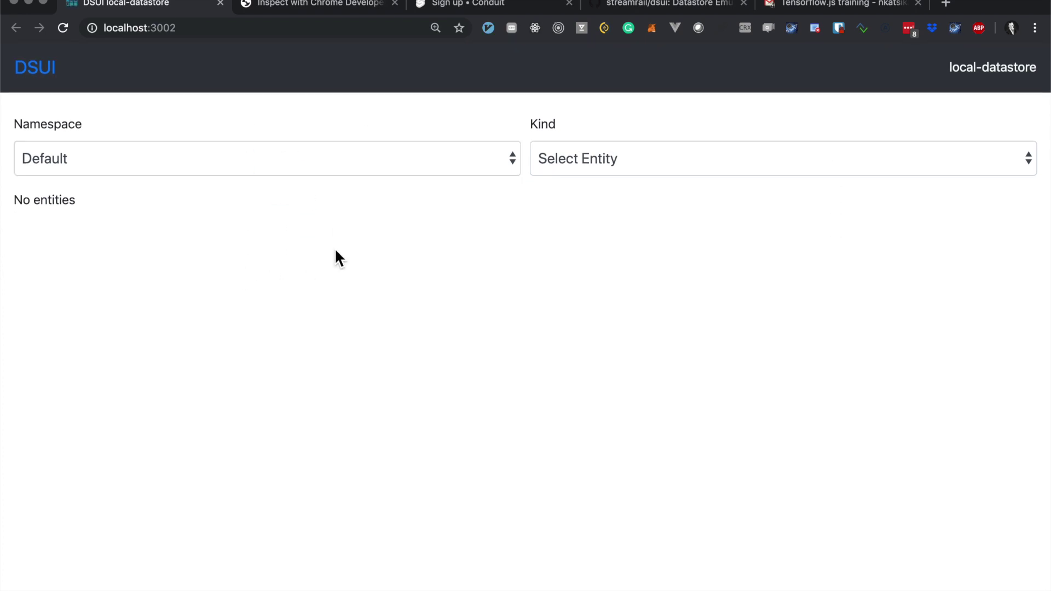
{"action": "left_click", "coordinate": [332, 4]}
{"action": "key", "text": "super+grave"}
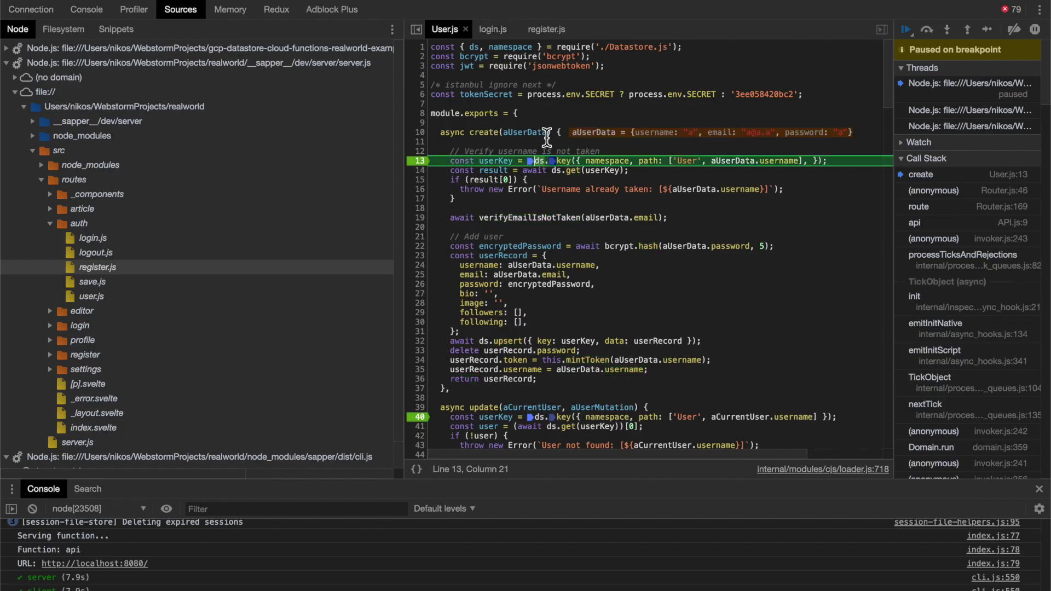
- Step once and evaluate userKey.path in the Console, showing ["User","a"]
{"action": "mouse_move", "coordinate": [519, 132]}
{"action": "key", "text": "F10"}
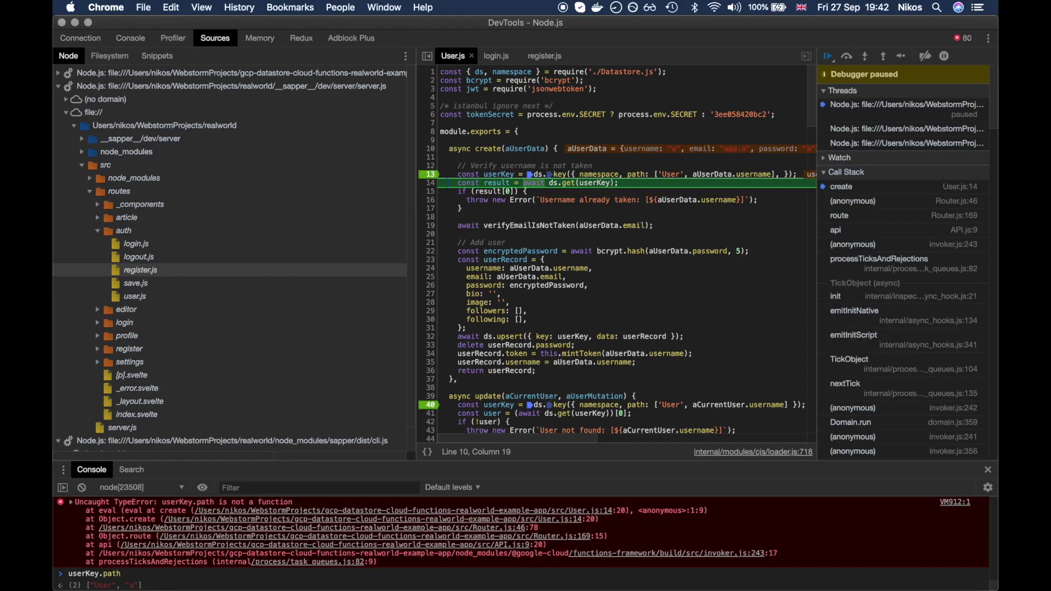
{"action": "key", "text": "Return"}
{"action": "left_click", "coordinate": [79, 555]}
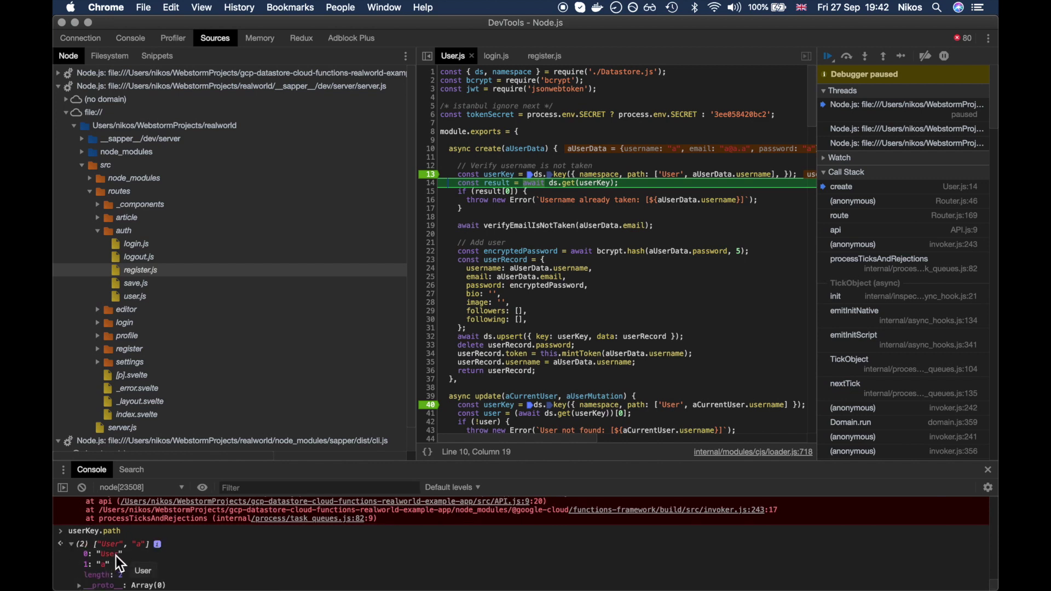
{"action": "left_click", "coordinate": [564, 234]}
- Step over the ds.get lookup and confirm its result is [undefined]
{"action": "key", "text": "F10"}
{"action": "left_click", "coordinate": [457, 191]}
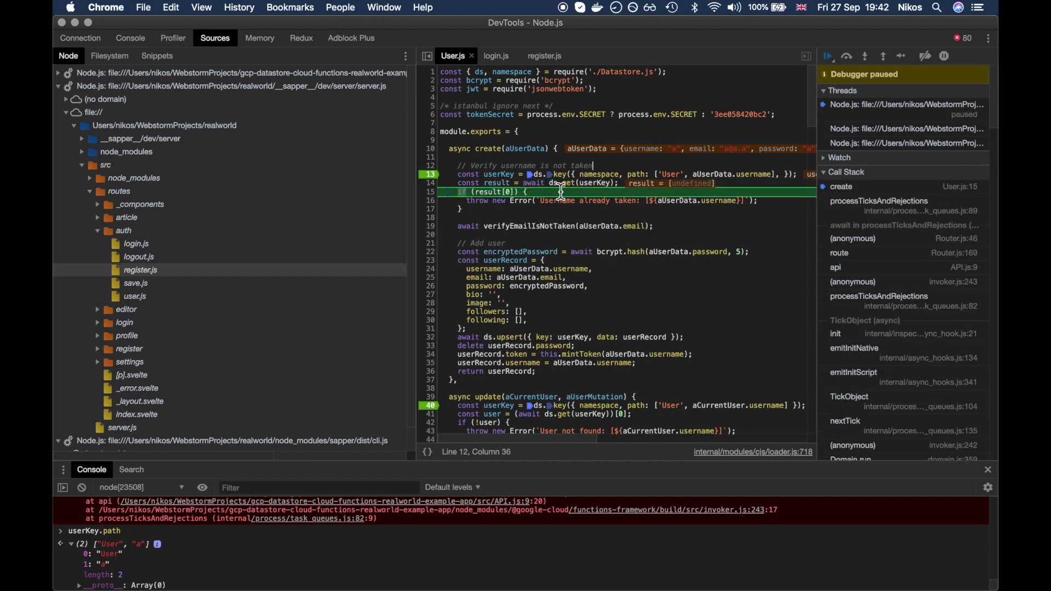
{"action": "left_click", "coordinate": [520, 201]}
- Step into verifyEmailIsNotTaken and back out so it pauses at line 210's email query
{"action": "key", "text": "F10"}
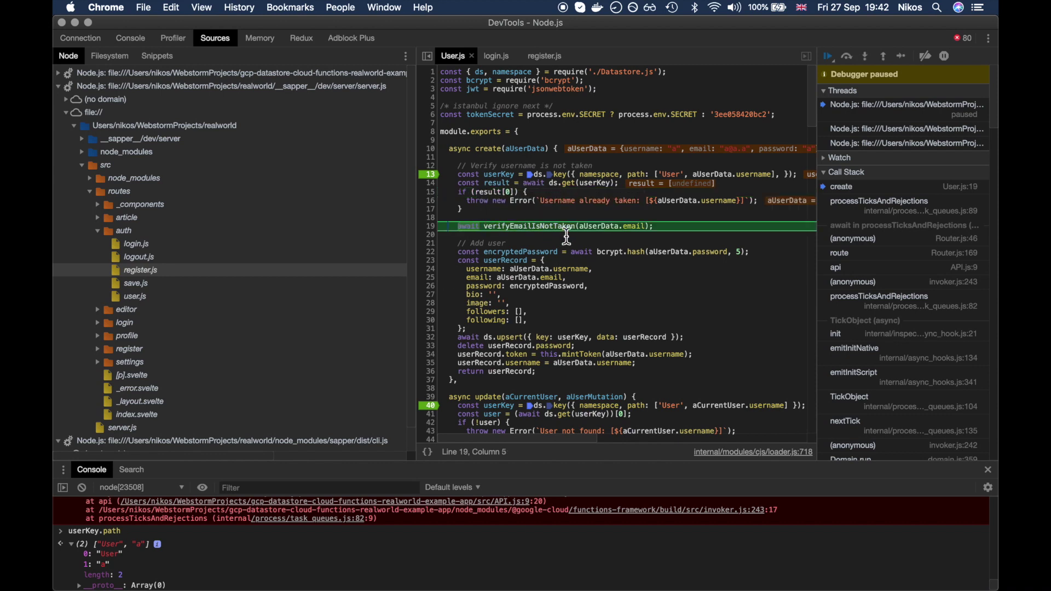
{"action": "key", "text": "F11"}
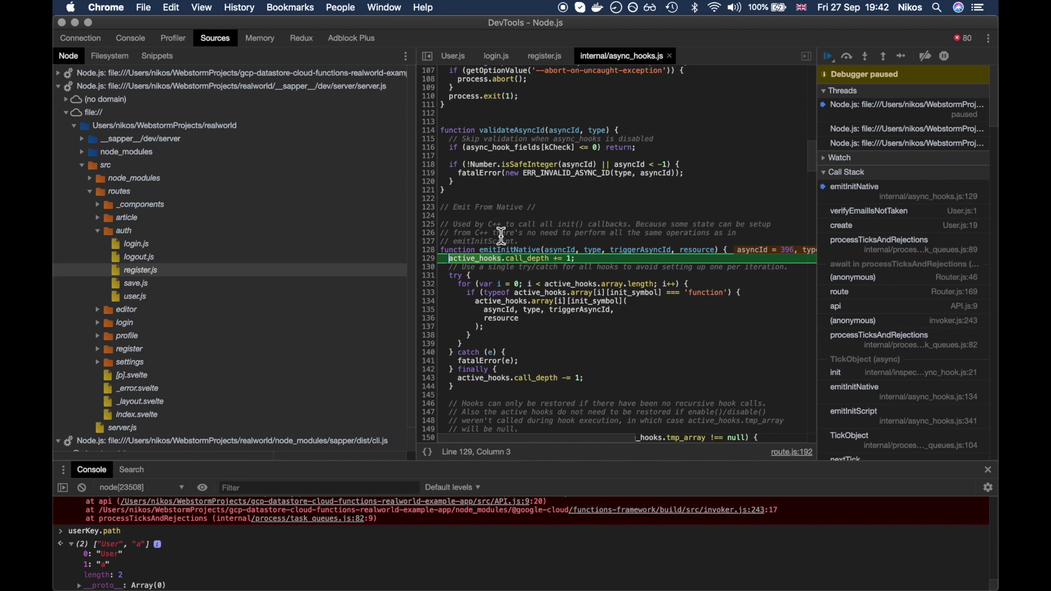
{"action": "key", "text": "shift+F11"}
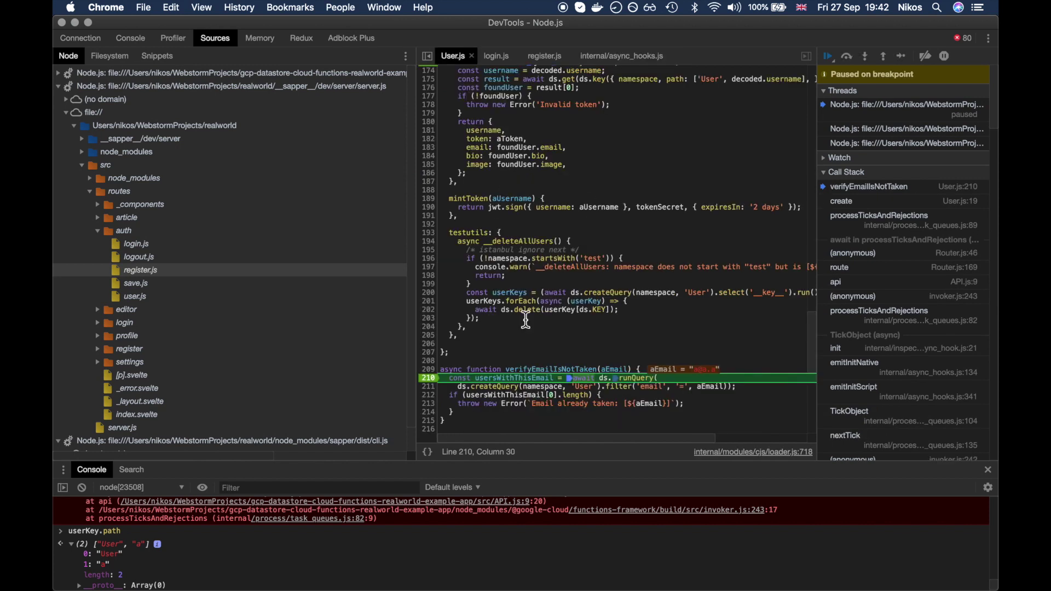
{"action": "scroll", "coordinate": [526, 321], "scroll_direction": "down", "scroll_amount": 5}
{"action": "scroll", "coordinate": [525, 320], "scroll_direction": "down", "scroll_amount": 5}
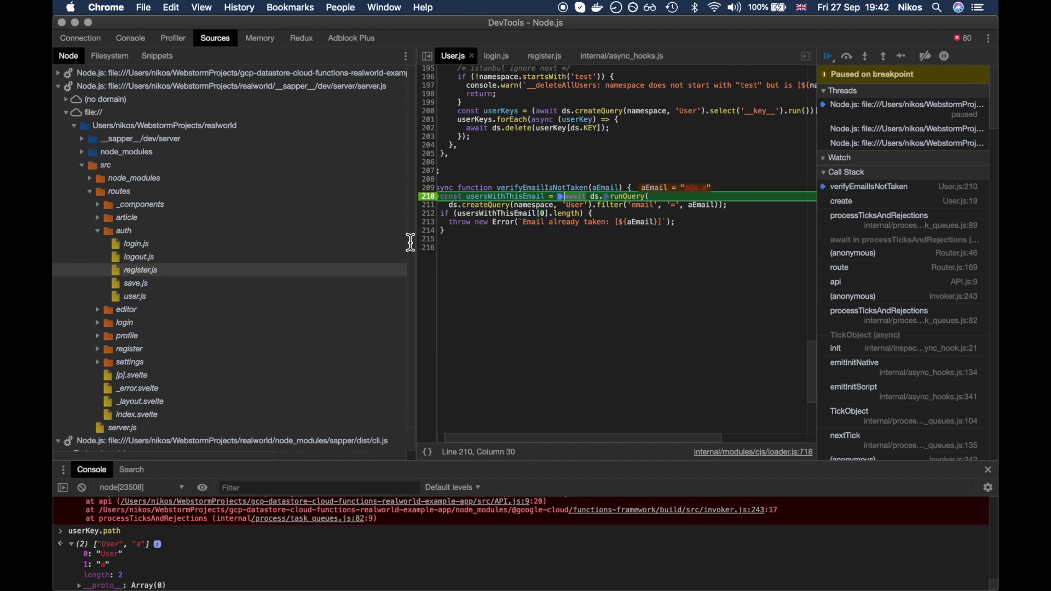
{"action": "scroll", "coordinate": [418, 280], "scroll_direction": "down", "scroll_amount": 2}
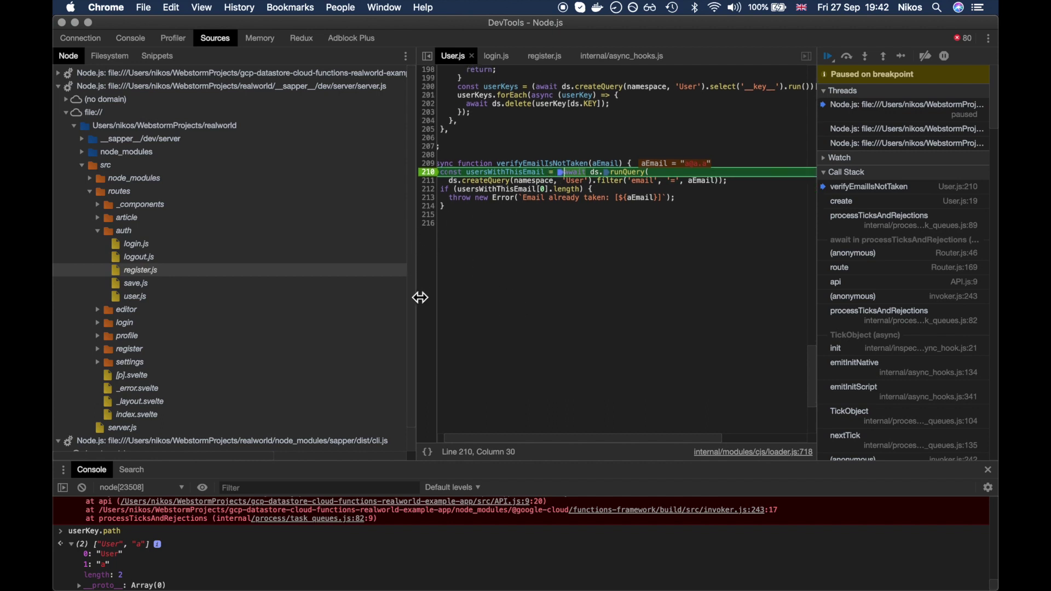
{"action": "left_click_drag", "start_coordinate": [415, 307], "coordinate": [353, 308]}
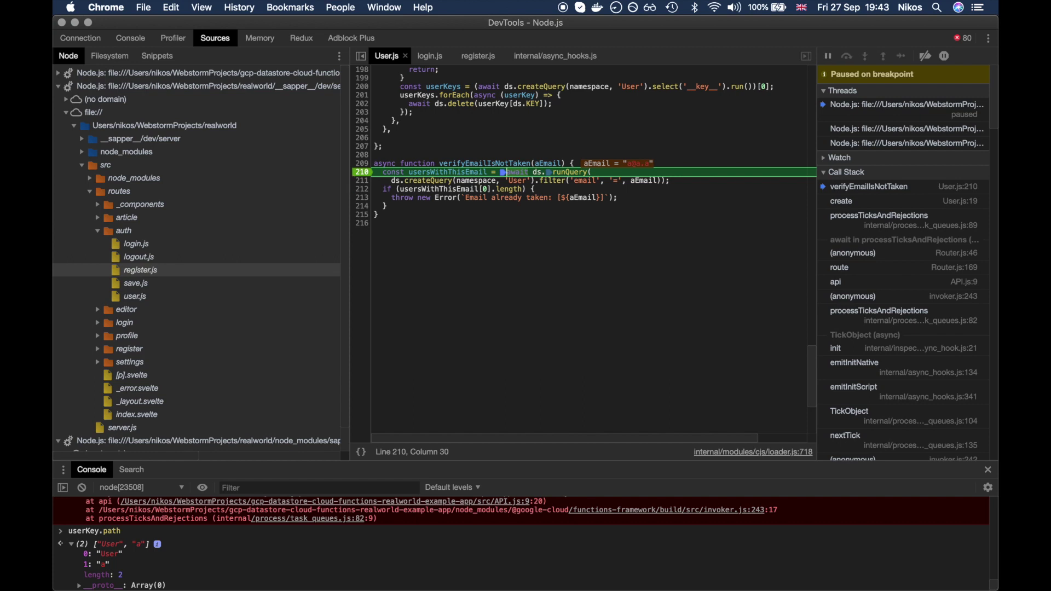
- Run the email query, confirm usersWithThisEmail's first entry is empty, and step to line 215
{"action": "key", "text": "F10"}
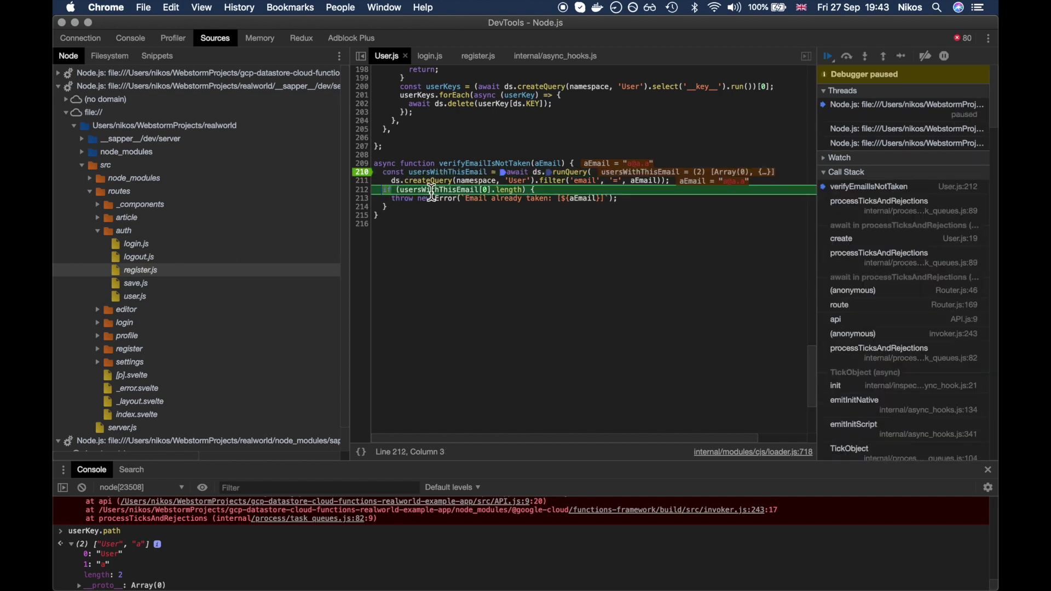
{"action": "mouse_move", "coordinate": [432, 190]}
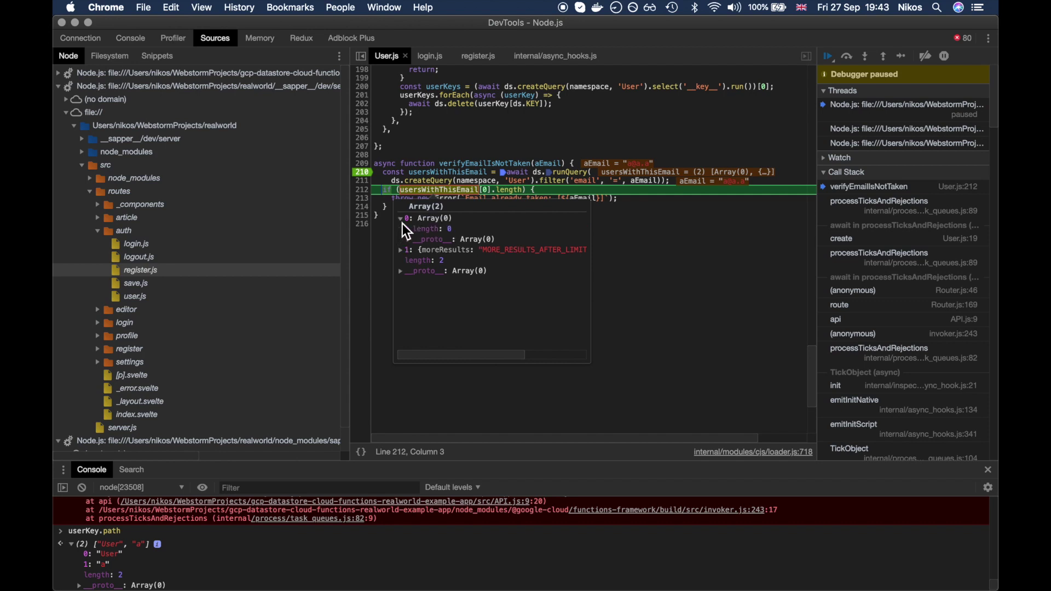
{"action": "left_click", "coordinate": [403, 229]}
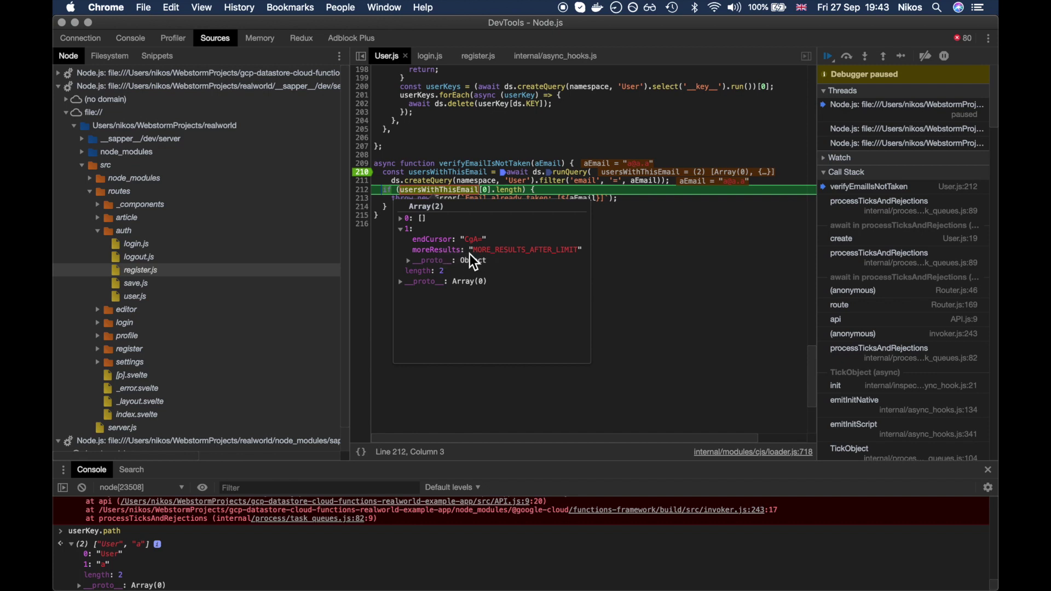
{"action": "left_click", "coordinate": [649, 258]}
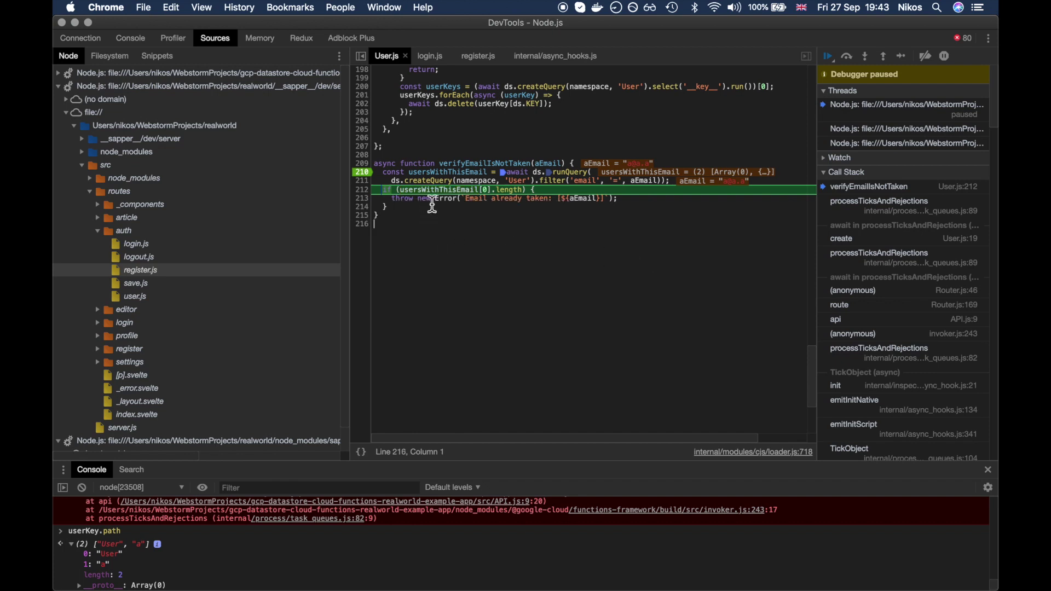
{"action": "key", "text": "F10"}
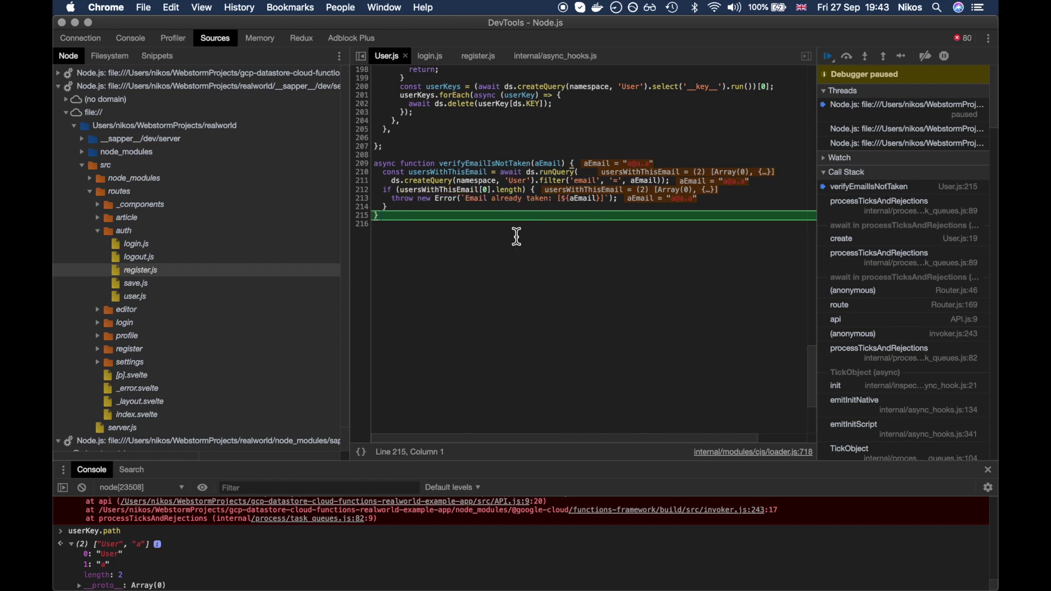
- Step past the email check's end through the async hook handler and close its source
{"action": "key", "text": "F10"}
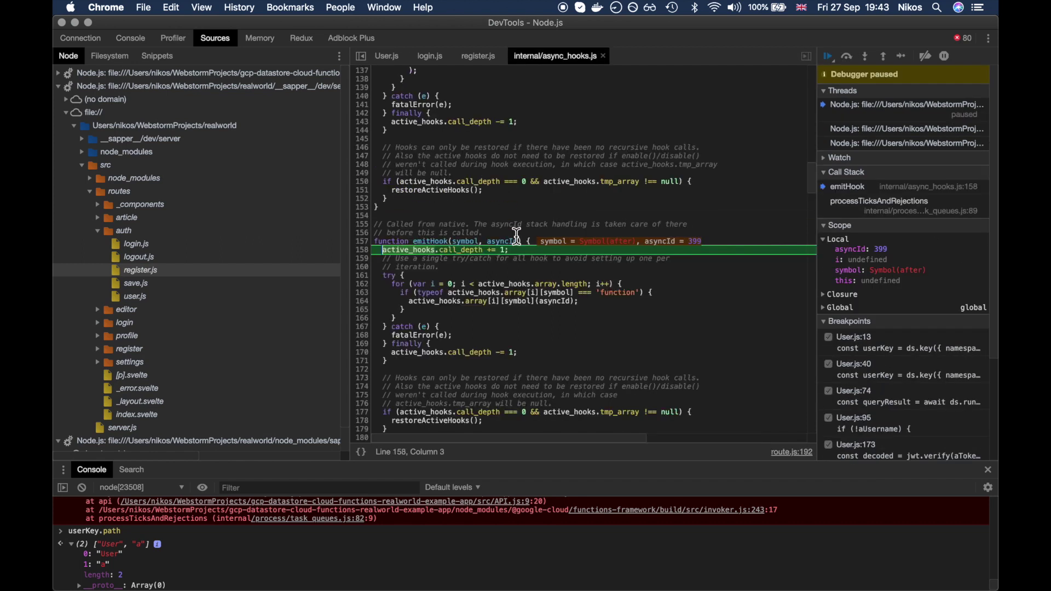
{"action": "key", "text": "F11"}
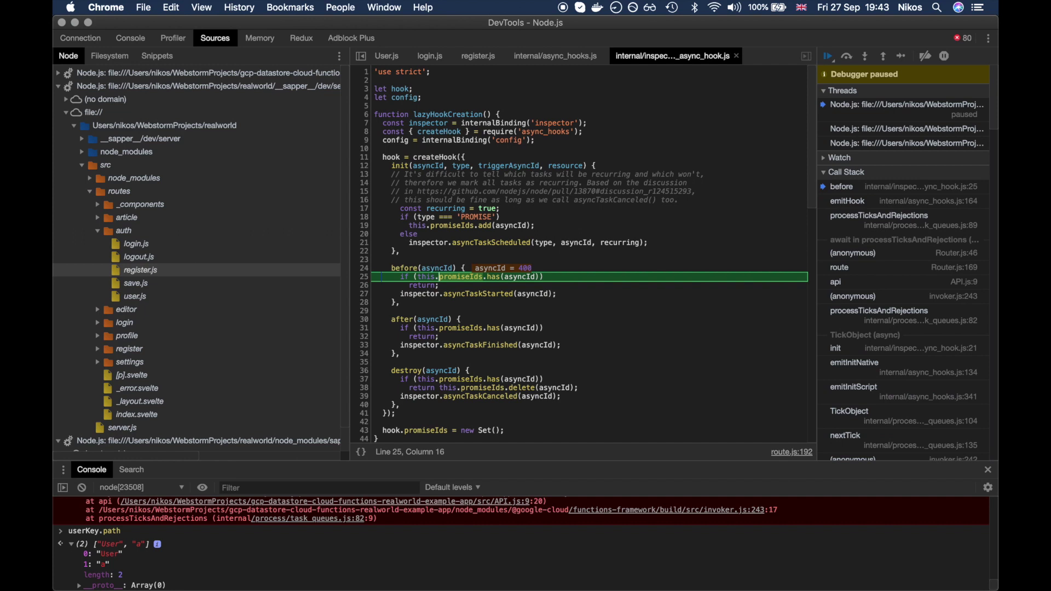
{"action": "key", "text": "shift+F11"}
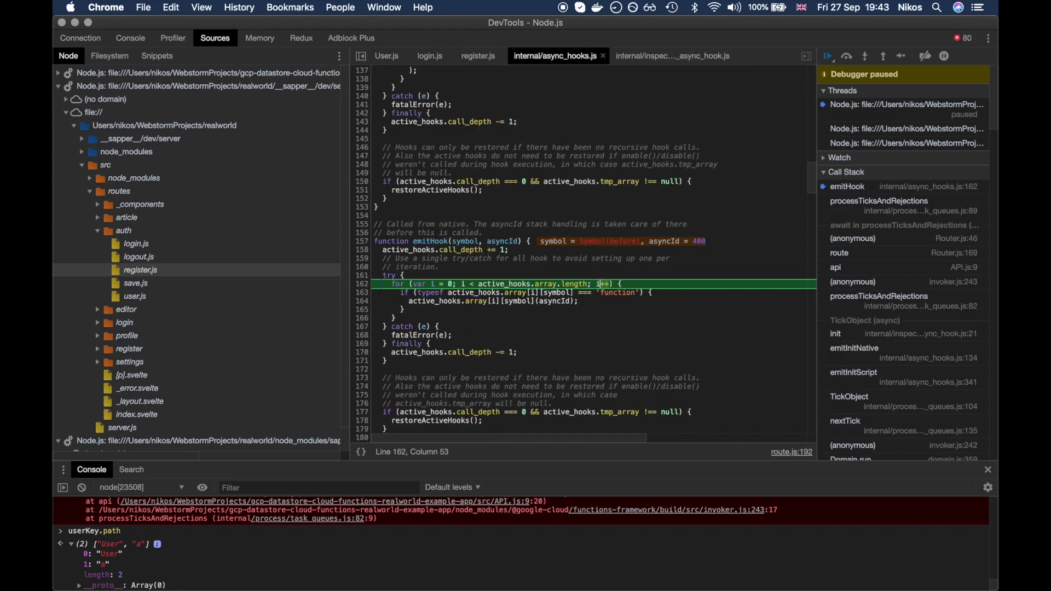
{"action": "key", "text": "F10"}
{"action": "left_click", "coordinate": [605, 59]}
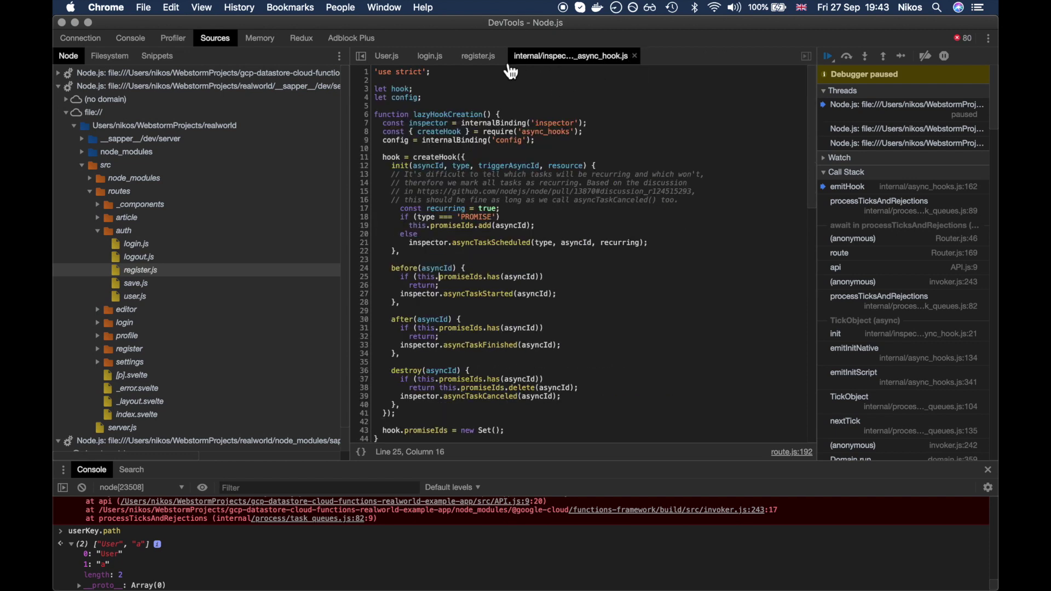
- Review the register and login routes, then run past bcrypt hashing to pause at User.js line 23
{"action": "left_click", "coordinate": [478, 55]}
{"action": "left_click", "coordinate": [429, 56]}
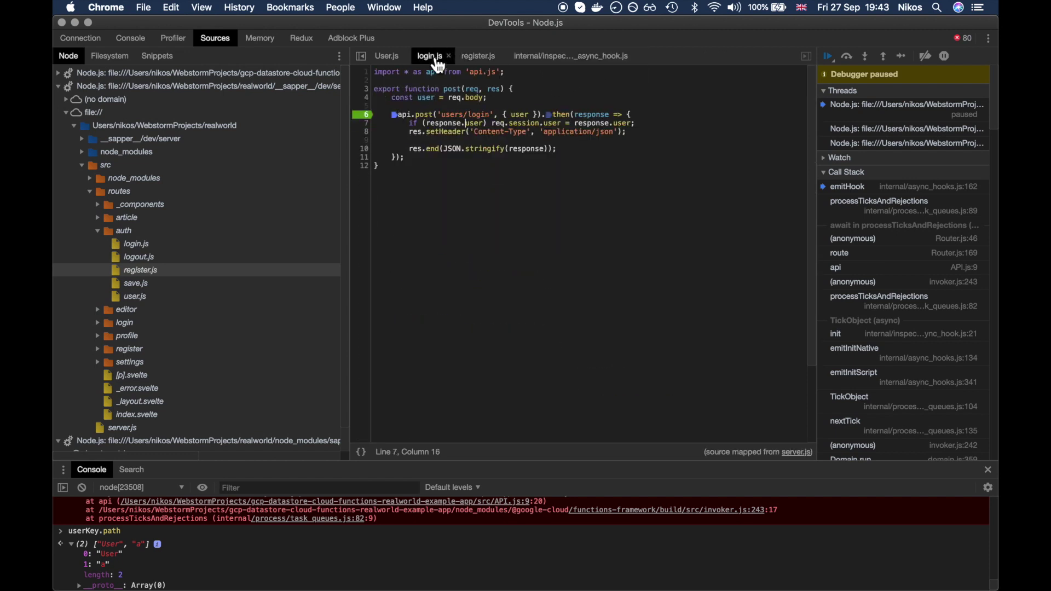
{"action": "left_click", "coordinate": [386, 57]}
{"action": "mouse_move", "coordinate": [435, 172]}
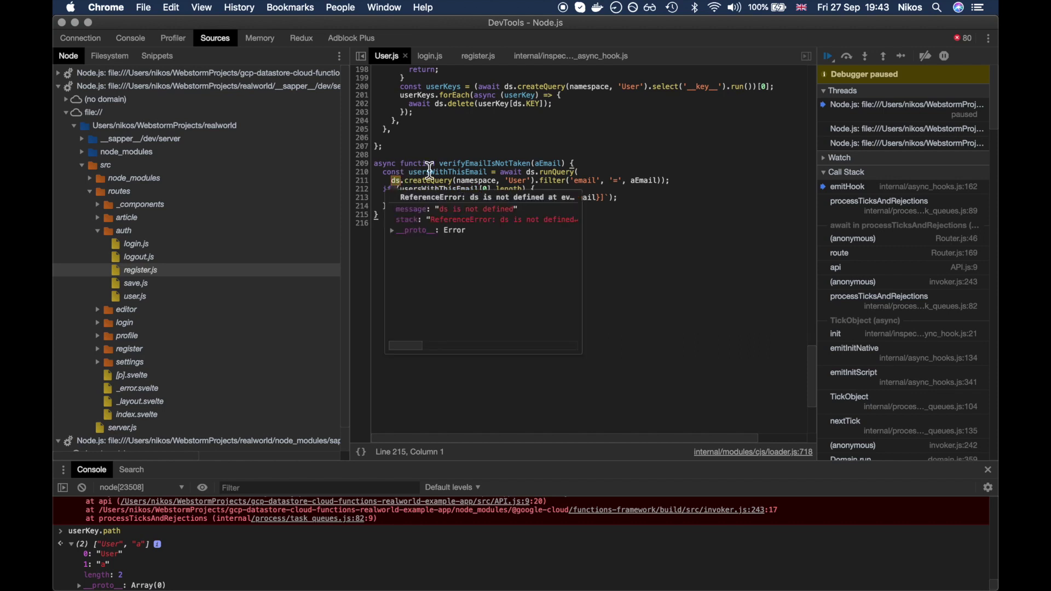
{"action": "scroll", "coordinate": [452, 168], "scroll_direction": "up", "scroll_amount": 1}
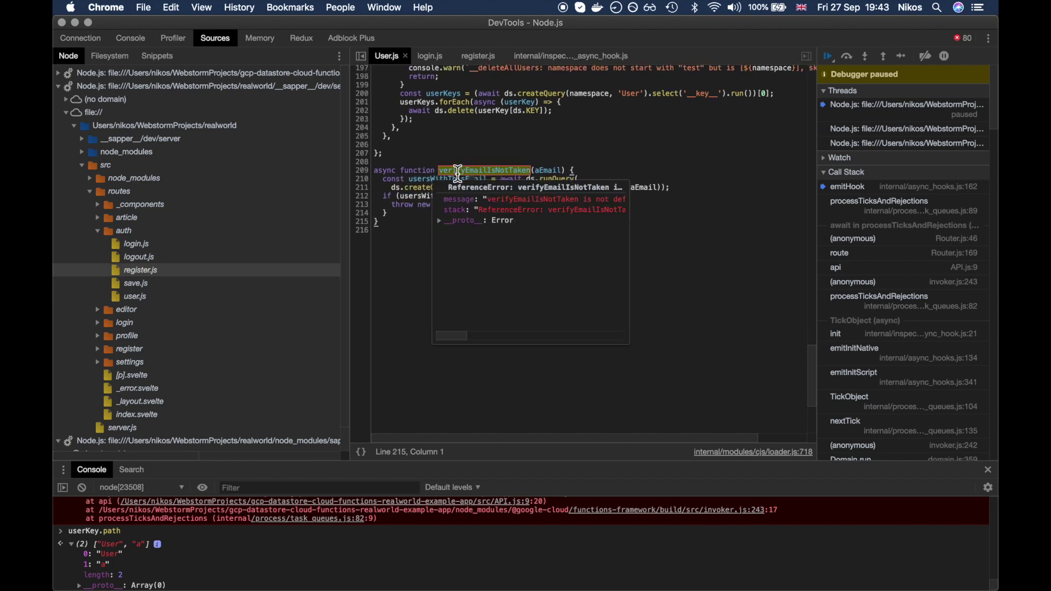
{"action": "scroll", "coordinate": [457, 173], "scroll_direction": "up", "scroll_amount": 10}
{"action": "scroll", "coordinate": [456, 173], "scroll_direction": "down", "scroll_amount": 5}
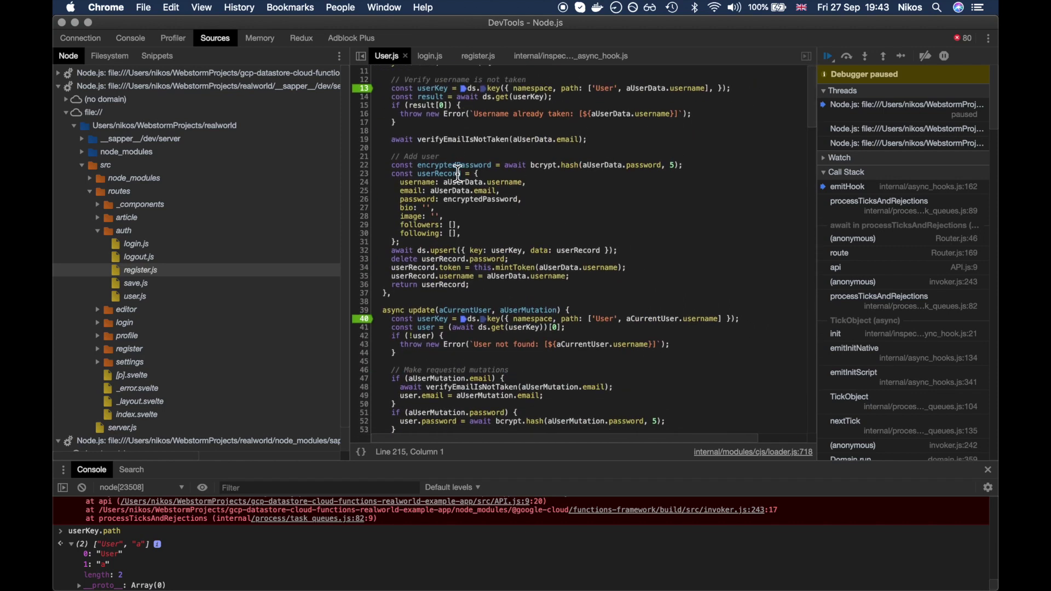
{"action": "scroll", "coordinate": [457, 172], "scroll_direction": "up", "scroll_amount": 5}
{"action": "scroll", "coordinate": [456, 173], "scroll_direction": "down", "scroll_amount": 2}
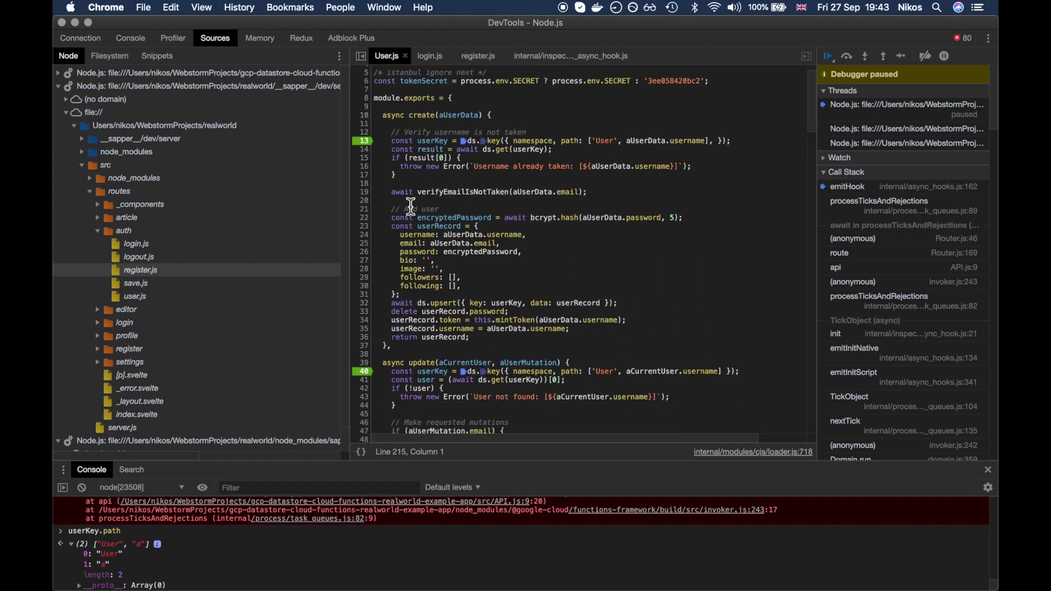
{"action": "key", "text": "F8"}
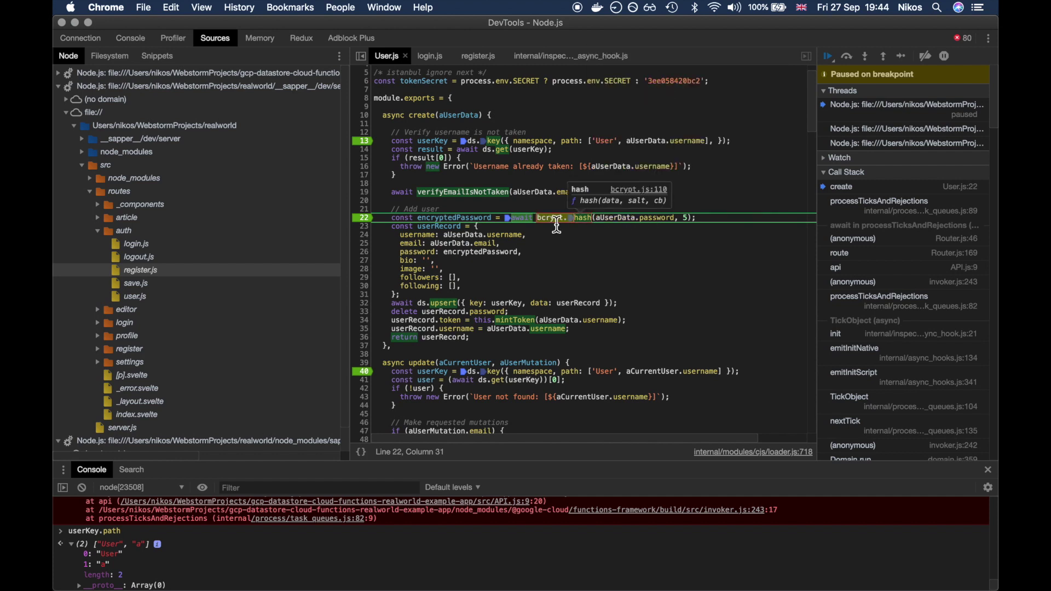
{"action": "mouse_move", "coordinate": [550, 217]}
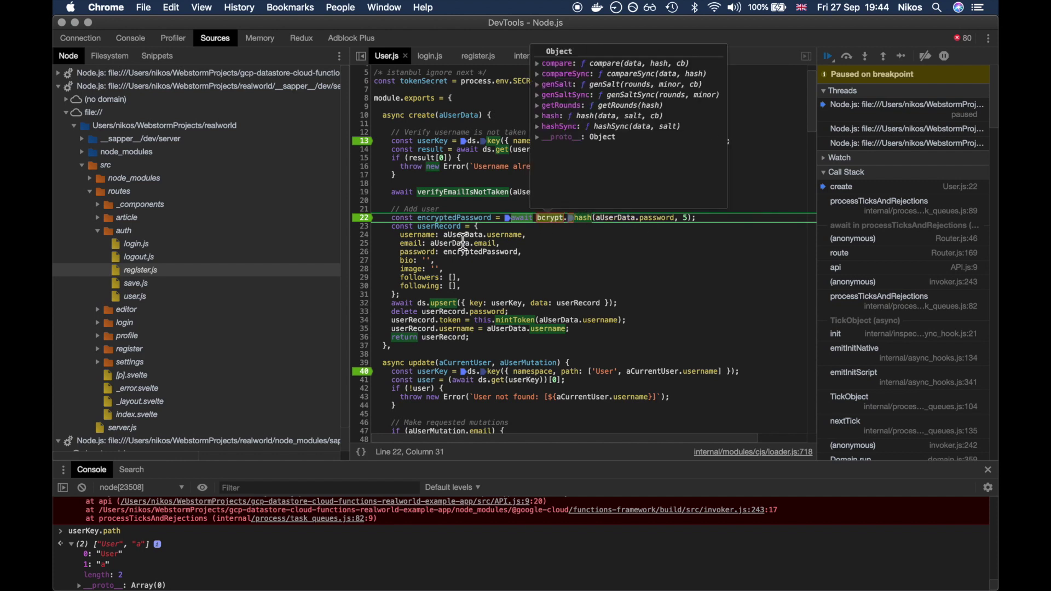
{"action": "key", "text": "F10"}
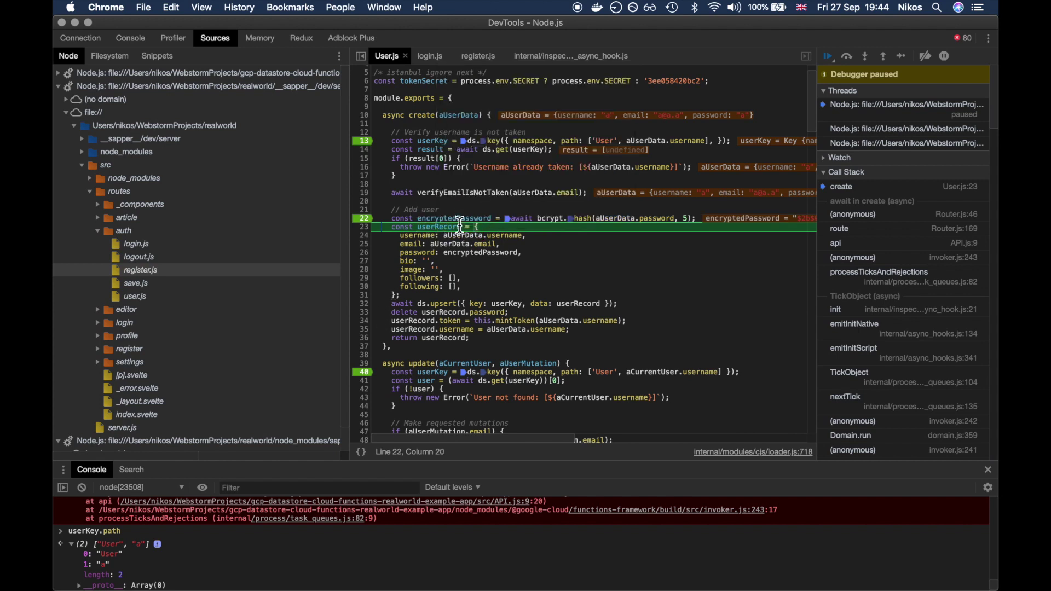
- Check encryptedPassword, step to the line-32 upsert, and inspect userRecord's followers and following lists
{"action": "left_click", "coordinate": [455, 219]}
{"action": "scroll", "coordinate": [422, 279], "scroll_direction": "down", "scroll_amount": 3}
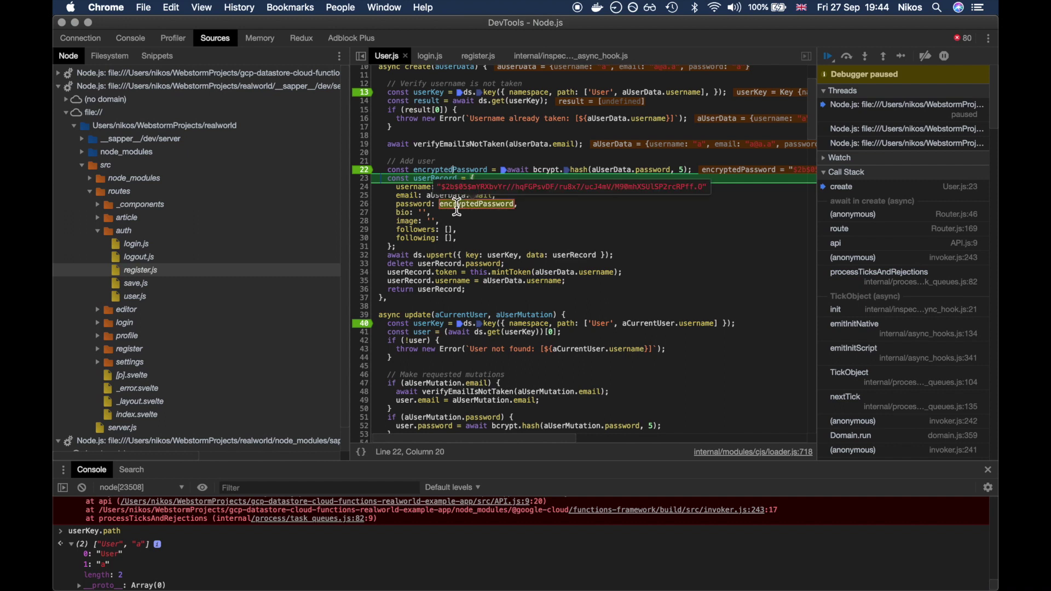
{"action": "key", "text": "F10"}
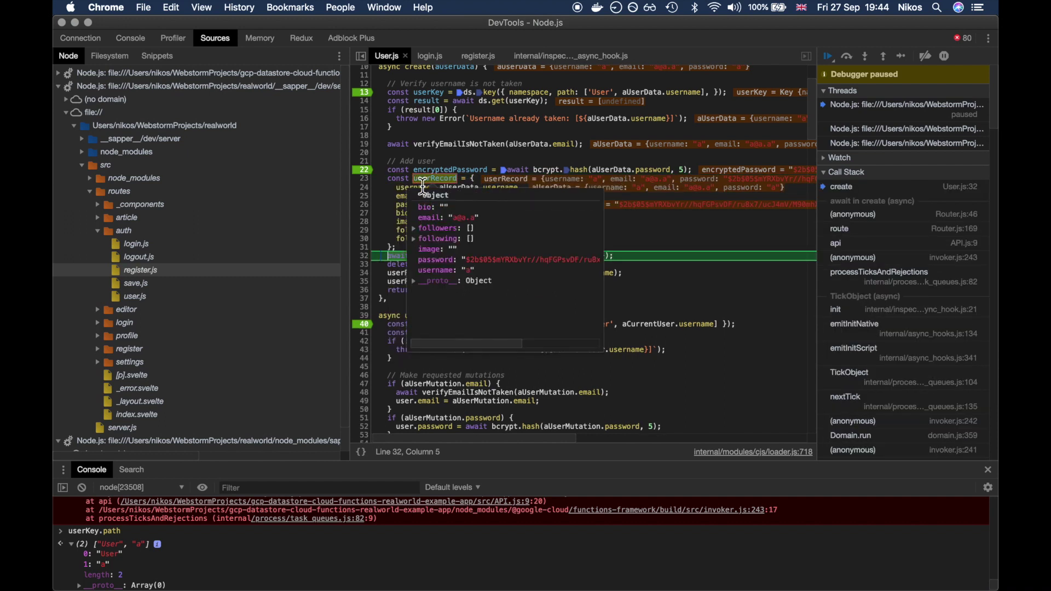
{"action": "left_click", "coordinate": [414, 238]}
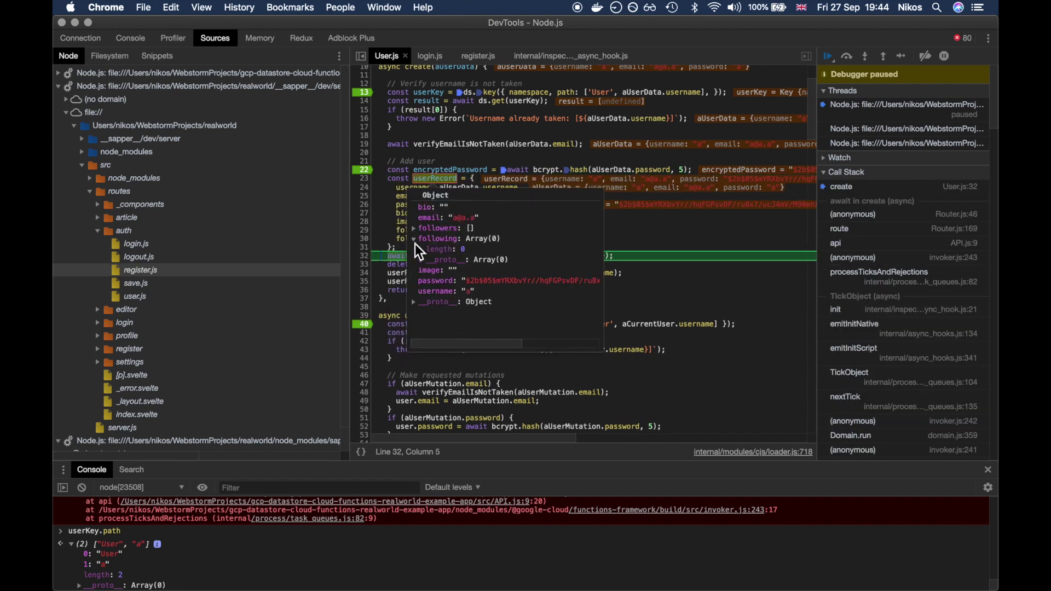
{"action": "left_click", "coordinate": [414, 228]}
{"action": "left_click", "coordinate": [415, 232]}
{"action": "left_click", "coordinate": [415, 239]}
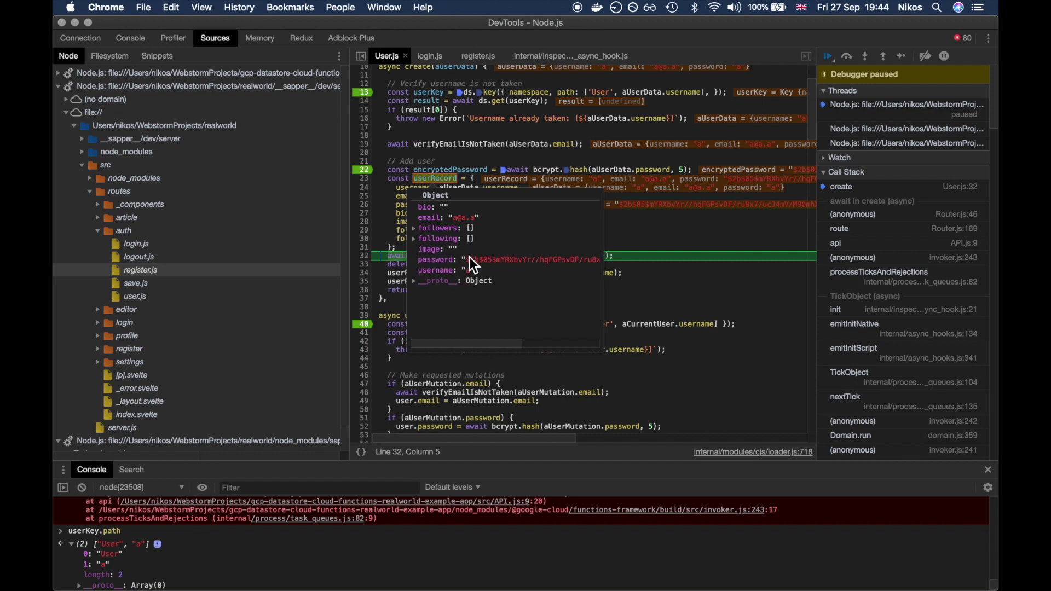
{"action": "left_click", "coordinate": [484, 162]}
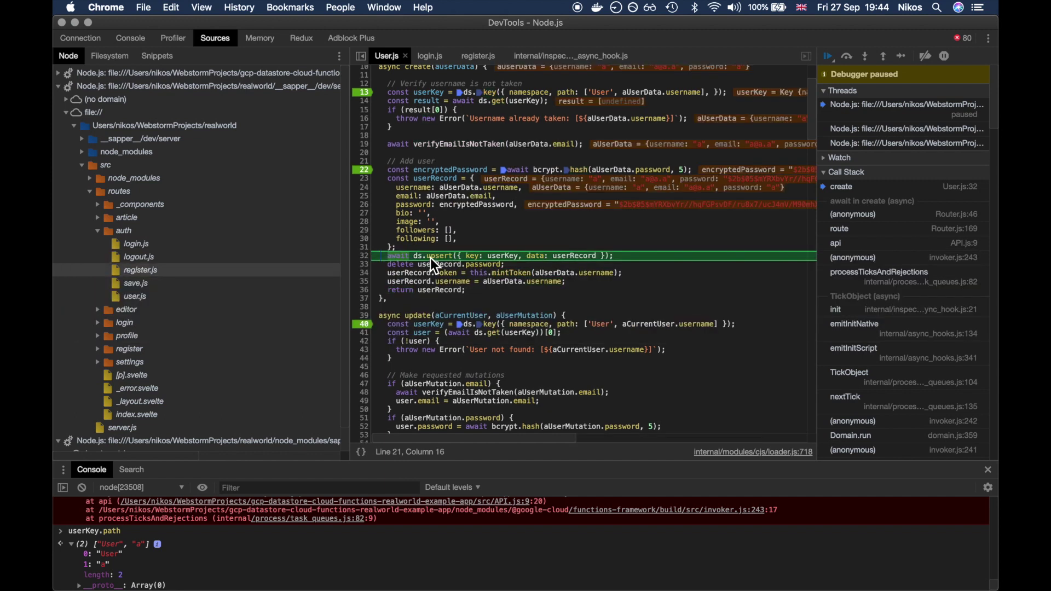
- Reload DSUI and confirm the Default namespace still offers no entity kinds
{"action": "key", "text": "super+grave"}
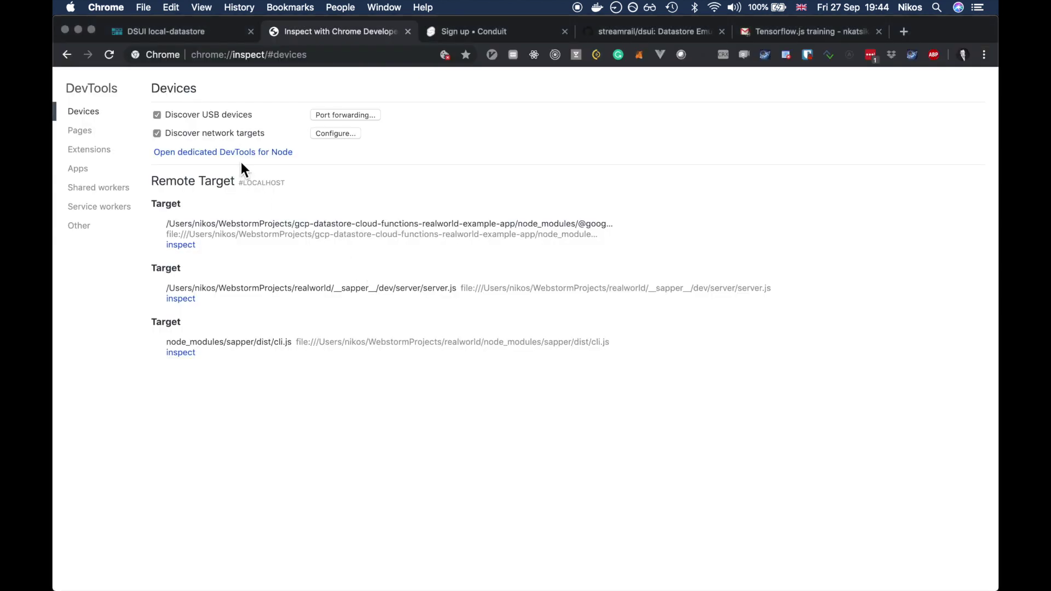
{"action": "left_click", "coordinate": [181, 35]}
{"action": "left_click", "coordinate": [374, 165]}
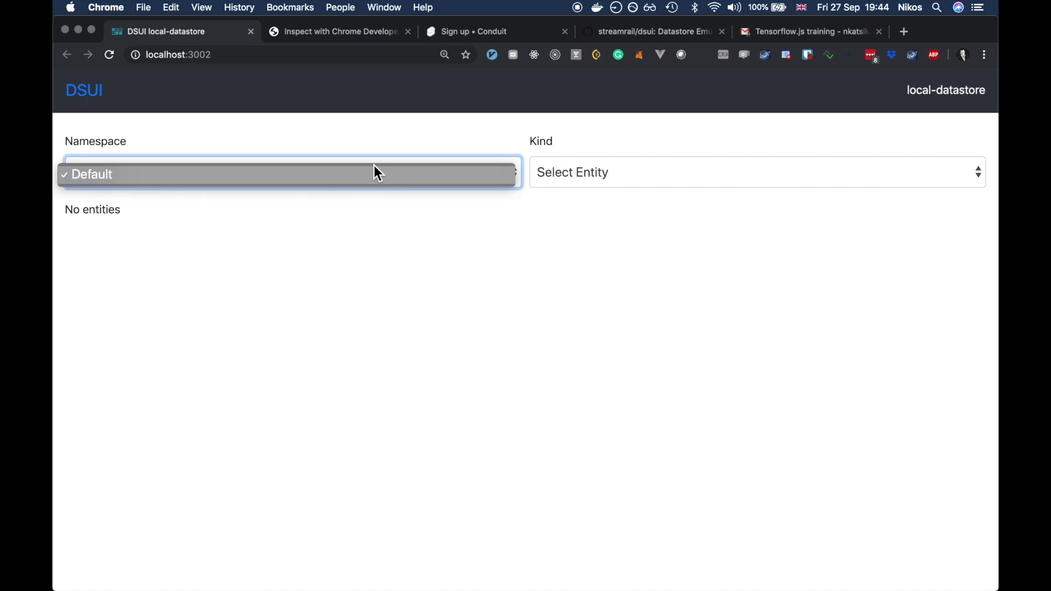
{"action": "left_click", "coordinate": [579, 171]}
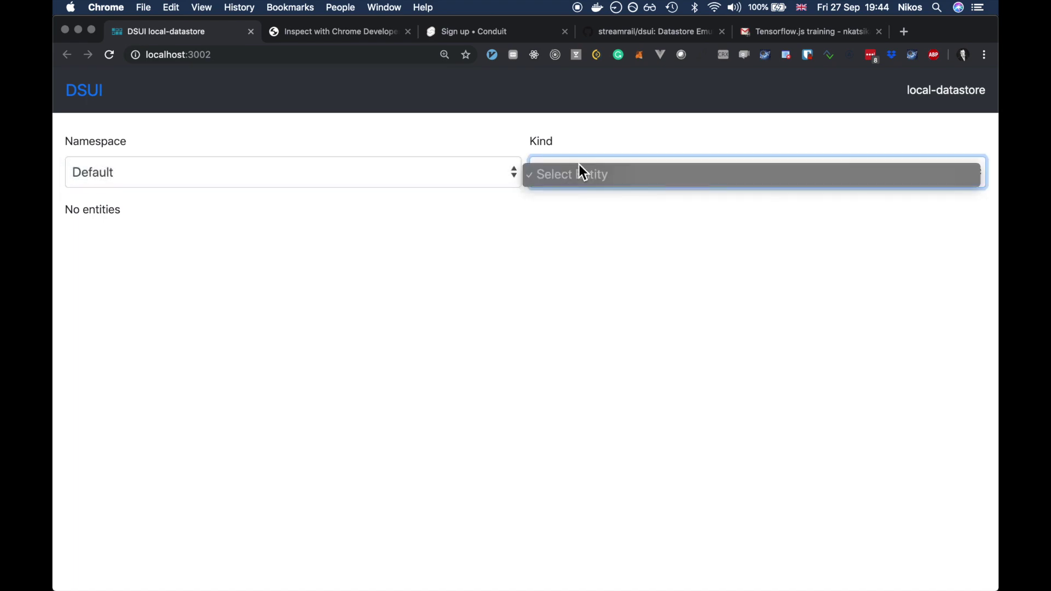
{"action": "left_click", "coordinate": [110, 56]}
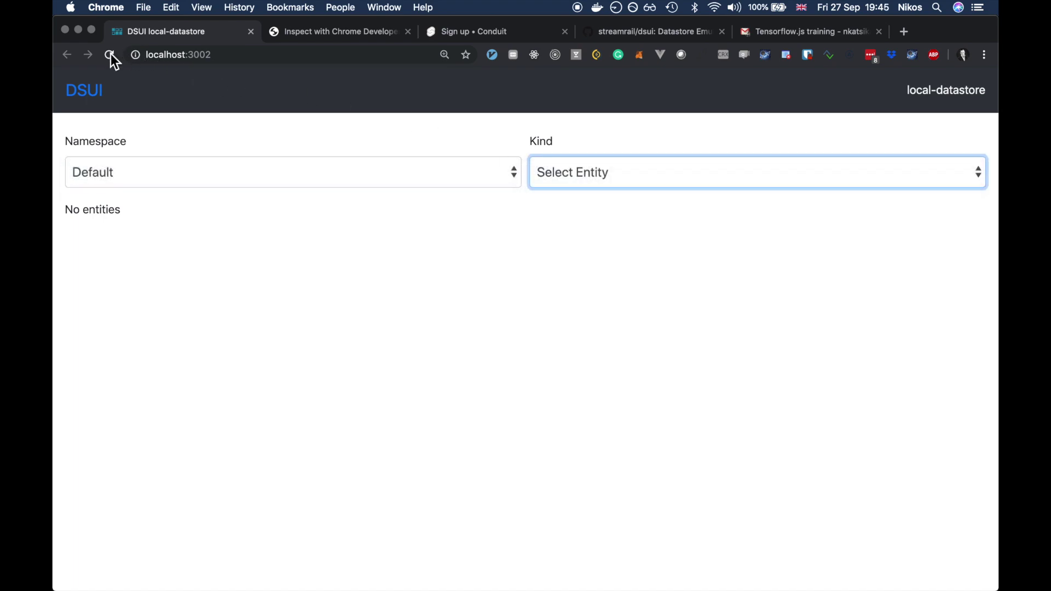
{"action": "left_click", "coordinate": [112, 55]}
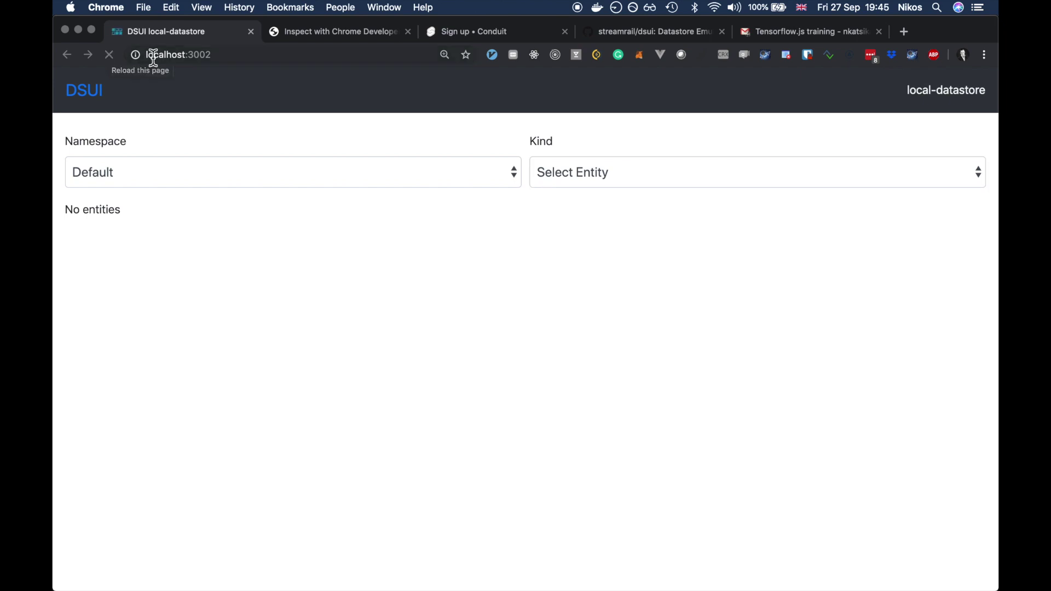
{"action": "left_click", "coordinate": [329, 172]}
{"action": "left_click", "coordinate": [739, 172]}
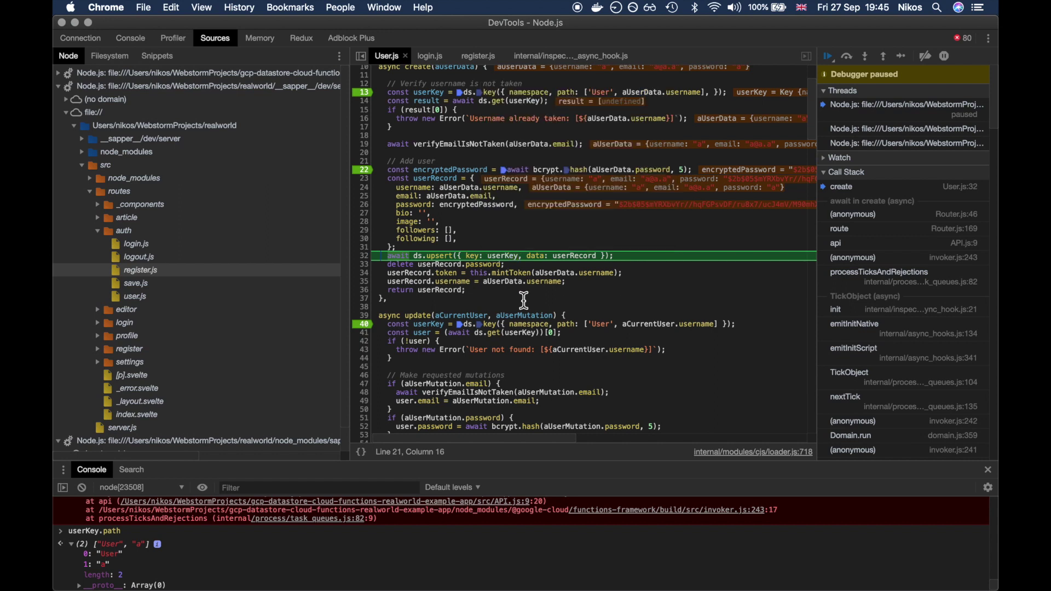
- Execute the line-32 upsert so create pauses at line 33, then go to DSUI
{"action": "key", "text": "F10"}
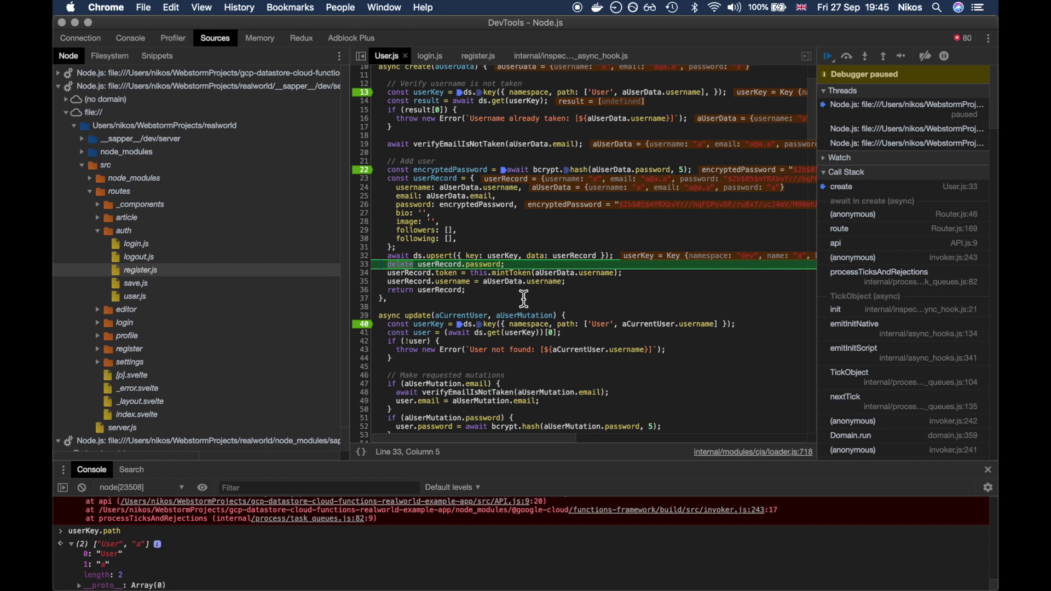
{"action": "key", "text": "super+grave"}
{"action": "left_click", "coordinate": [213, 174]}
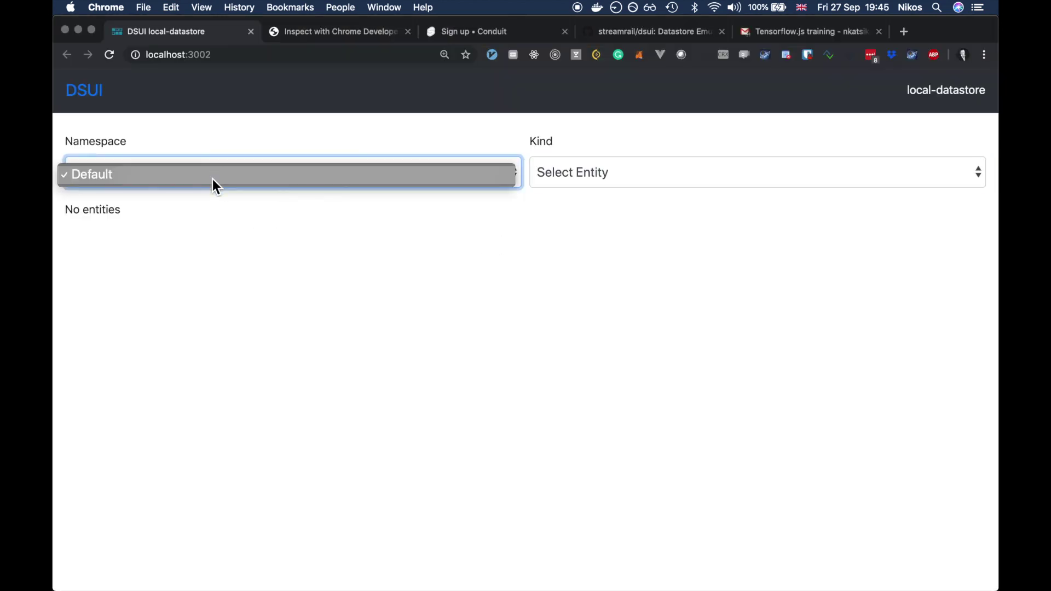
{"action": "key", "text": "super+r"}
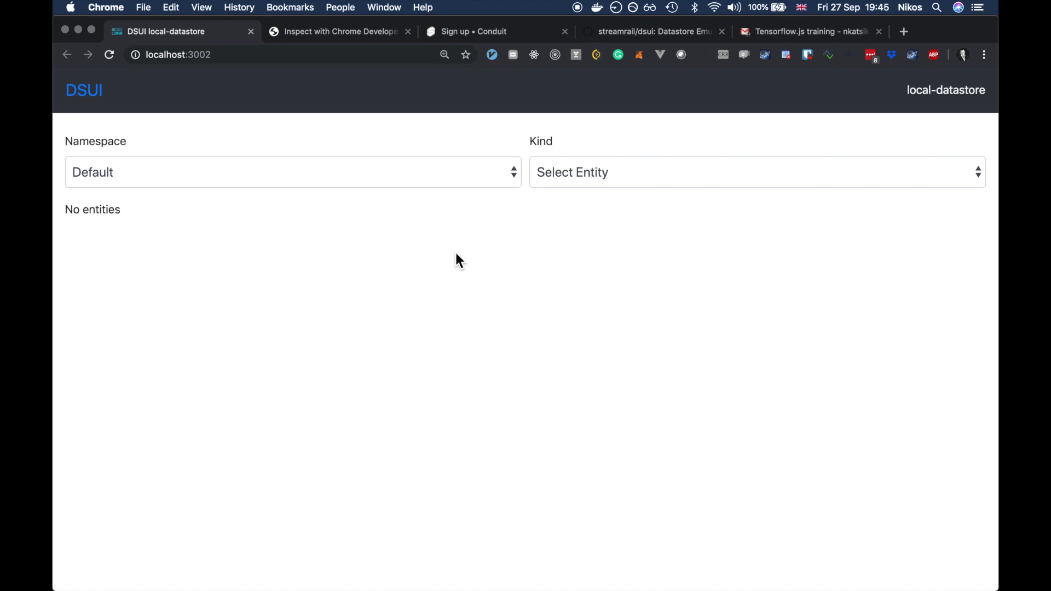
{"action": "left_click", "coordinate": [329, 181]}
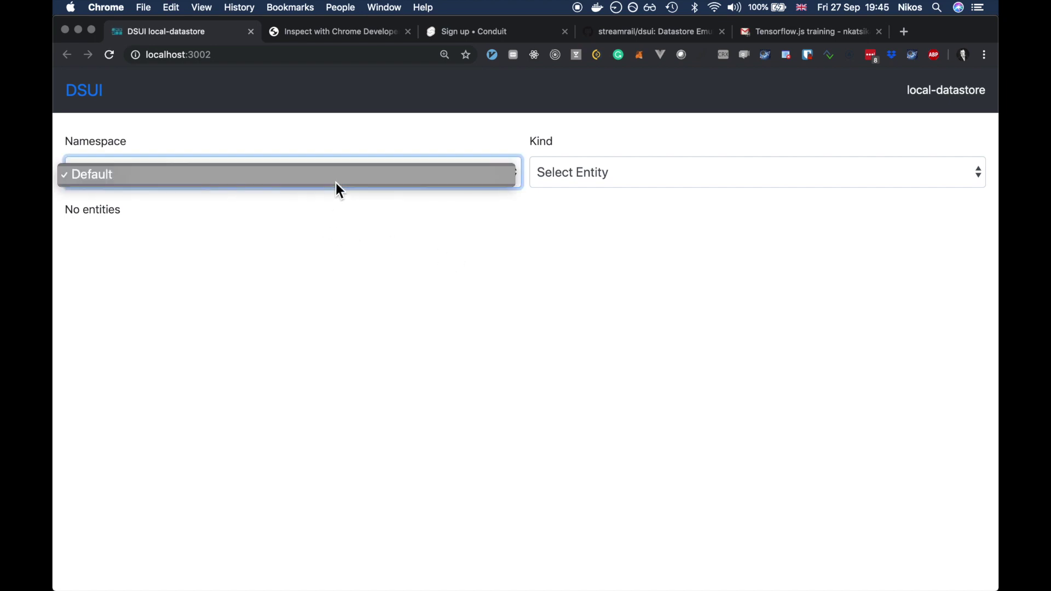
{"action": "left_click", "coordinate": [583, 198]}
{"action": "left_click", "coordinate": [599, 177]}
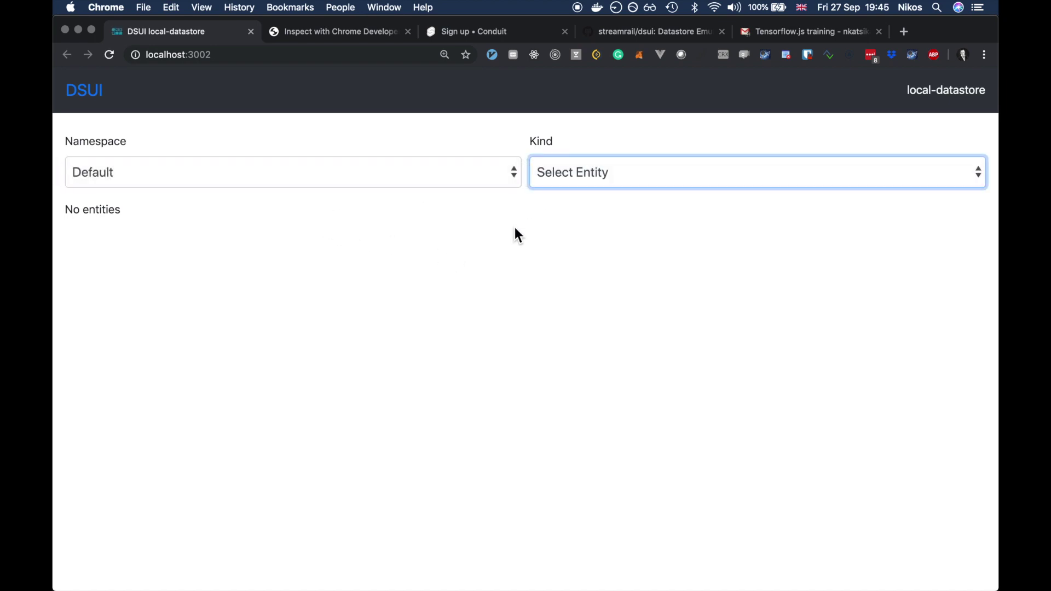
{"action": "key", "text": "super+grave"}
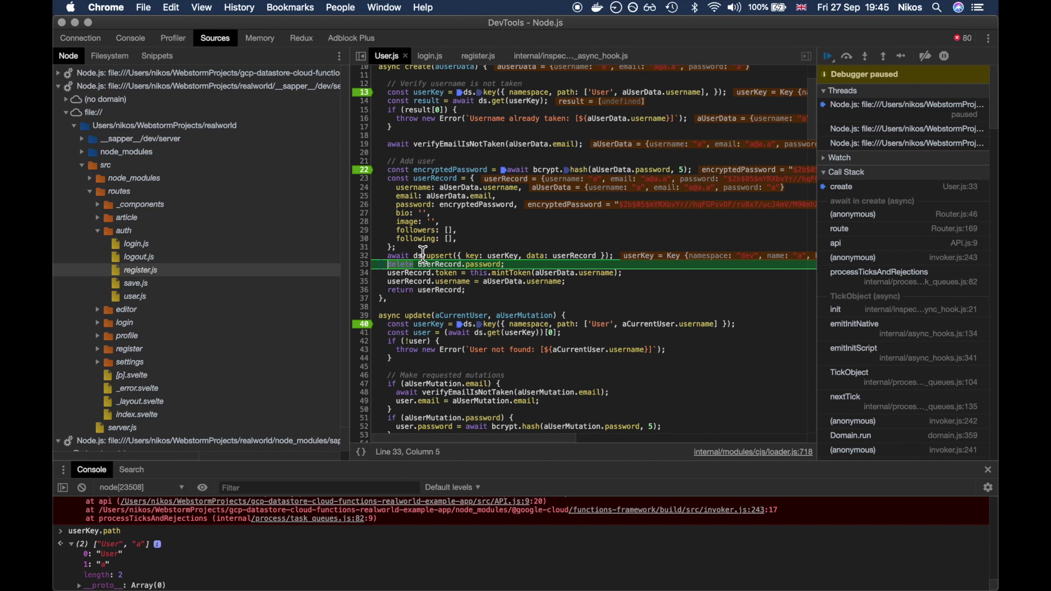
{"action": "key", "text": "super+grave"}
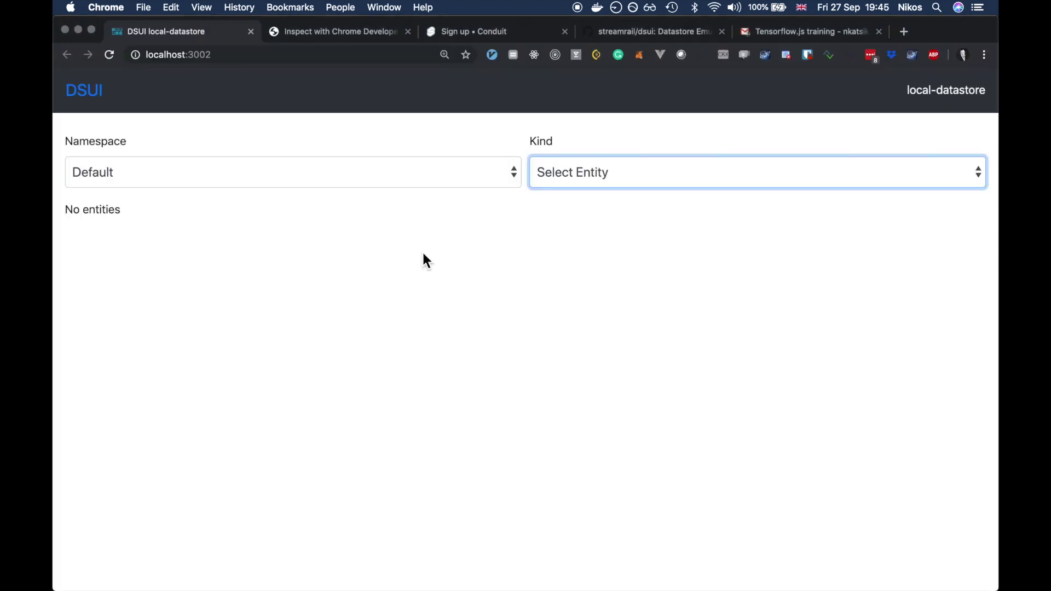
{"action": "left_click", "coordinate": [344, 175]}
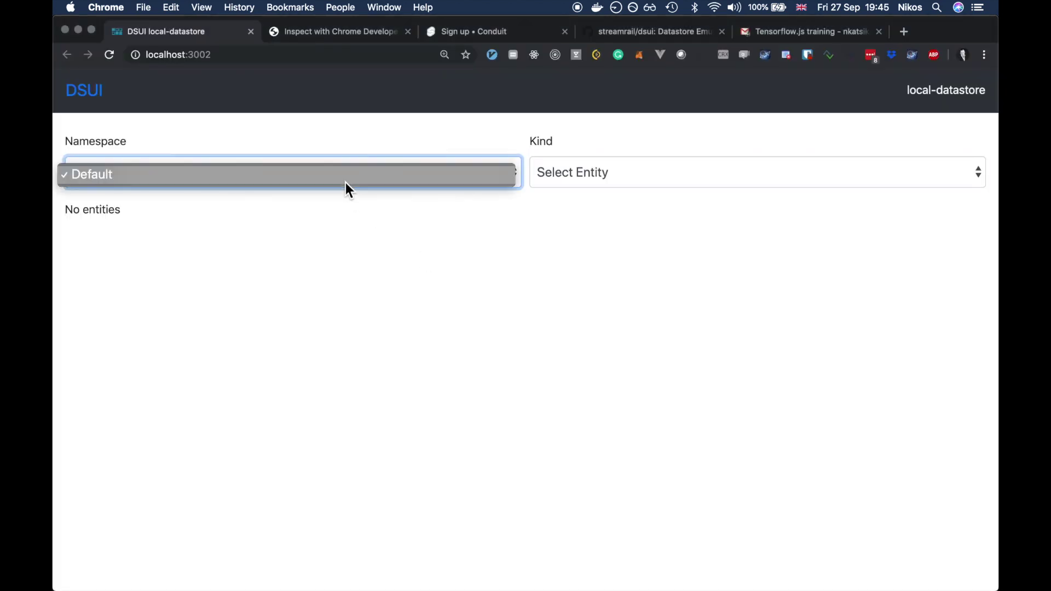
{"action": "left_click", "coordinate": [345, 182]}
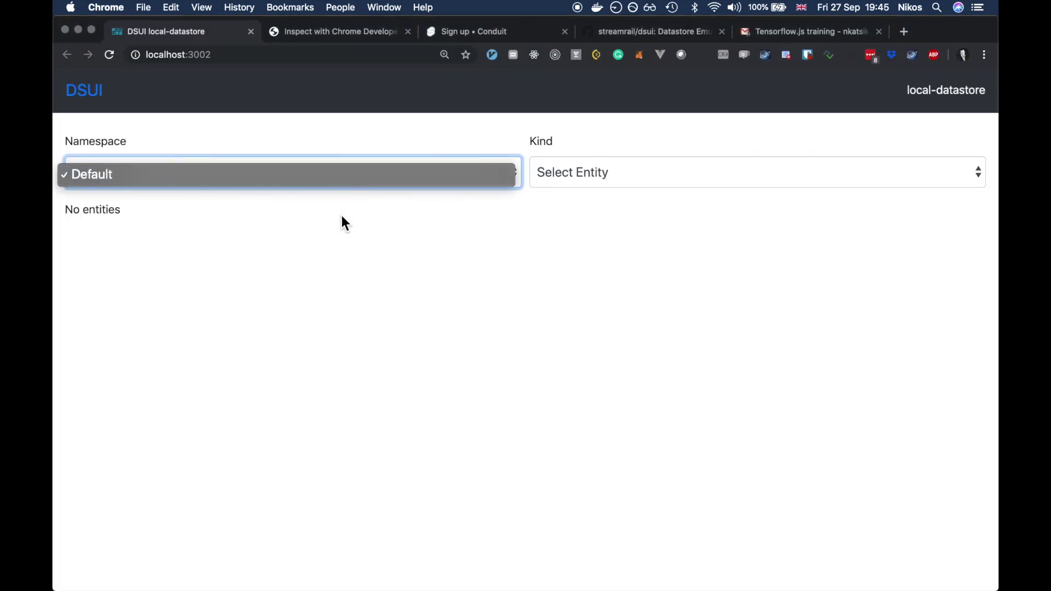
{"action": "left_click", "coordinate": [255, 219]}
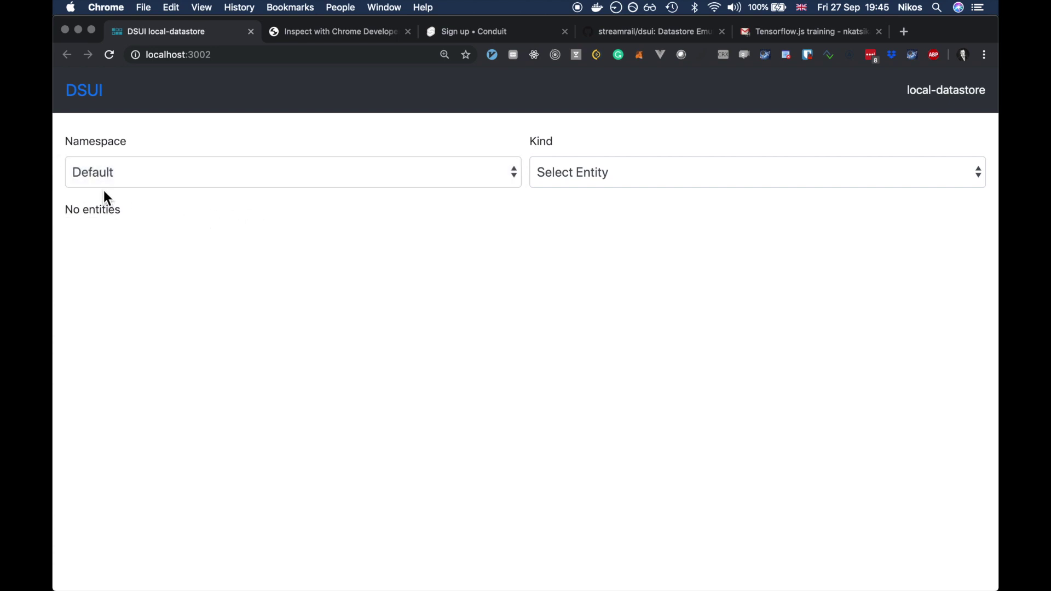
{"action": "left_click", "coordinate": [104, 174]}
{"action": "key", "text": "super+r"}
- Search dsui's GitHub issues for 'namespace', filter to closed, and open issue #3
{"action": "left_click", "coordinate": [624, 31]}
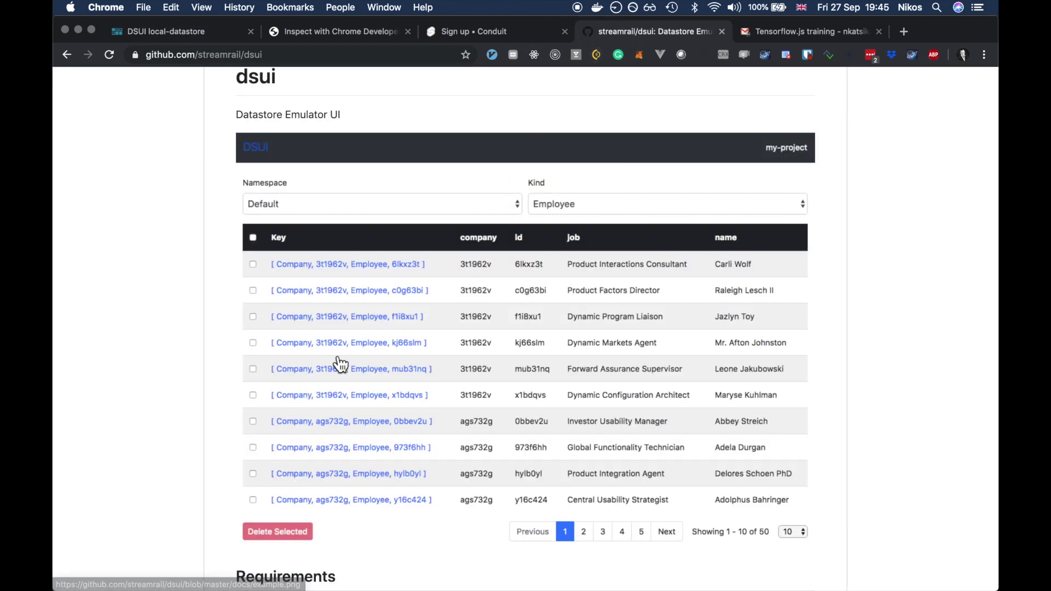
{"action": "scroll", "coordinate": [334, 352], "scroll_direction": "up", "scroll_amount": 10}
{"action": "left_click", "coordinate": [289, 168]}
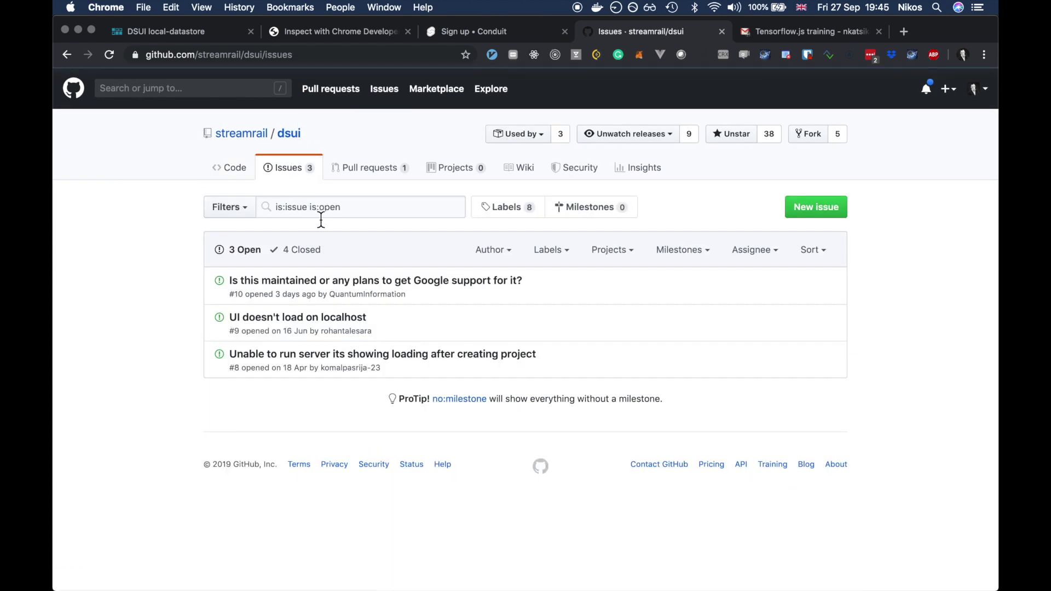
{"action": "left_click", "coordinate": [364, 207]}
{"action": "type", "text": "namespace"}
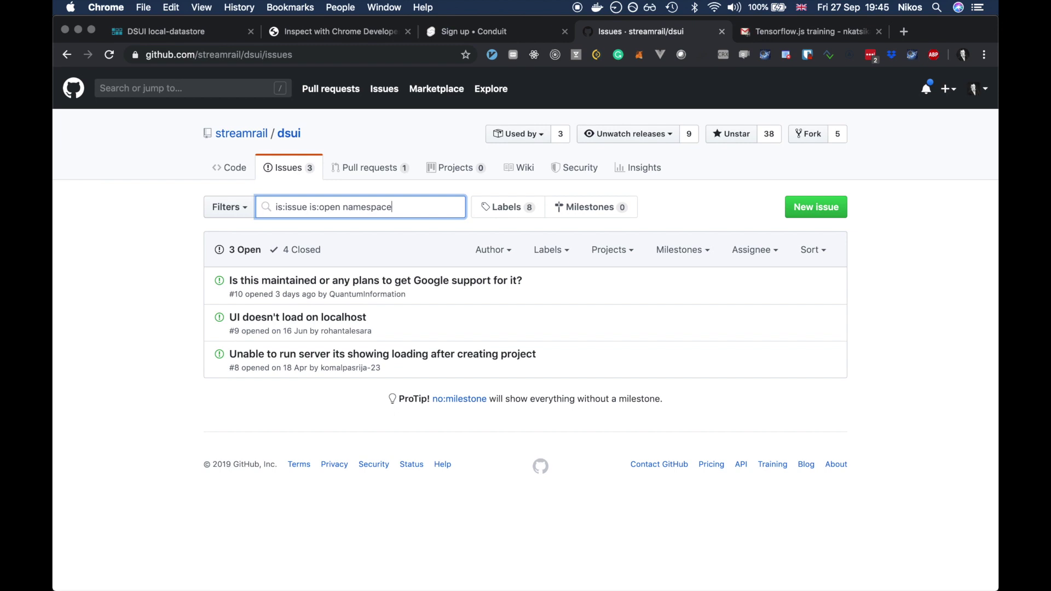
{"action": "key", "text": "Return"}
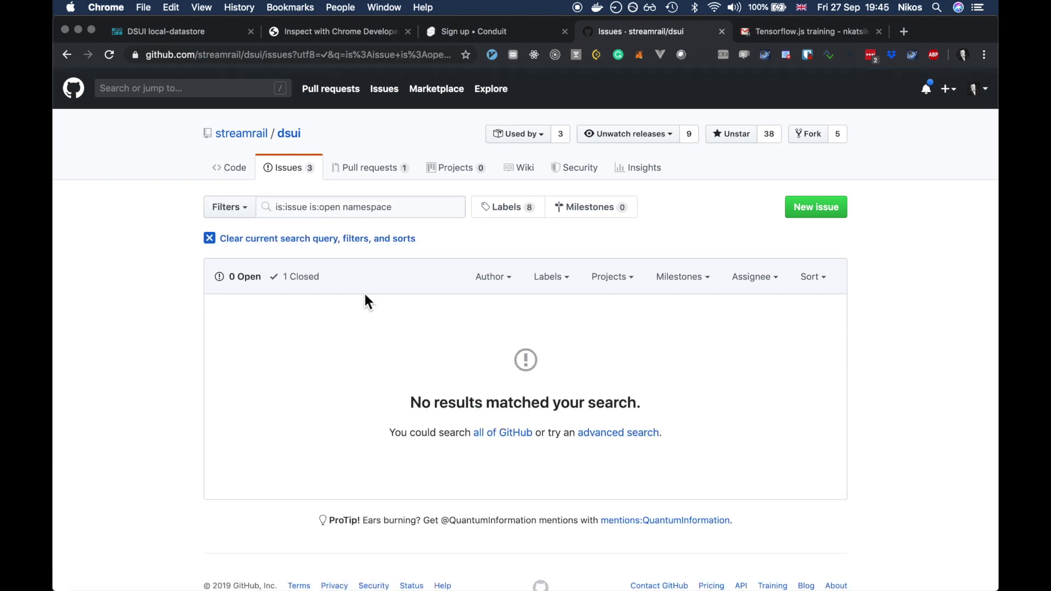
{"action": "left_click", "coordinate": [300, 277]}
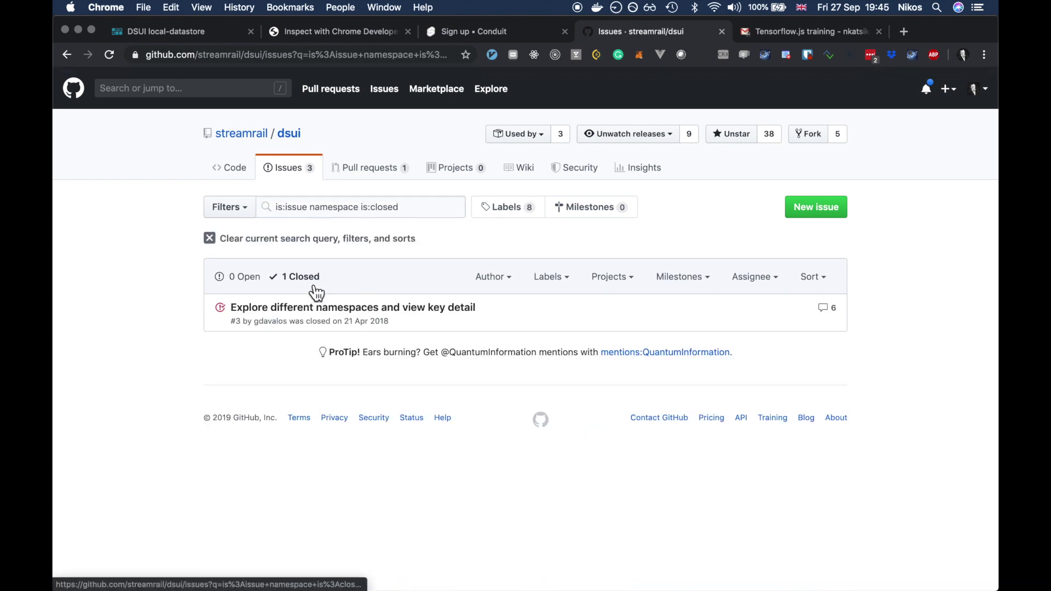
{"action": "left_click", "coordinate": [322, 311]}
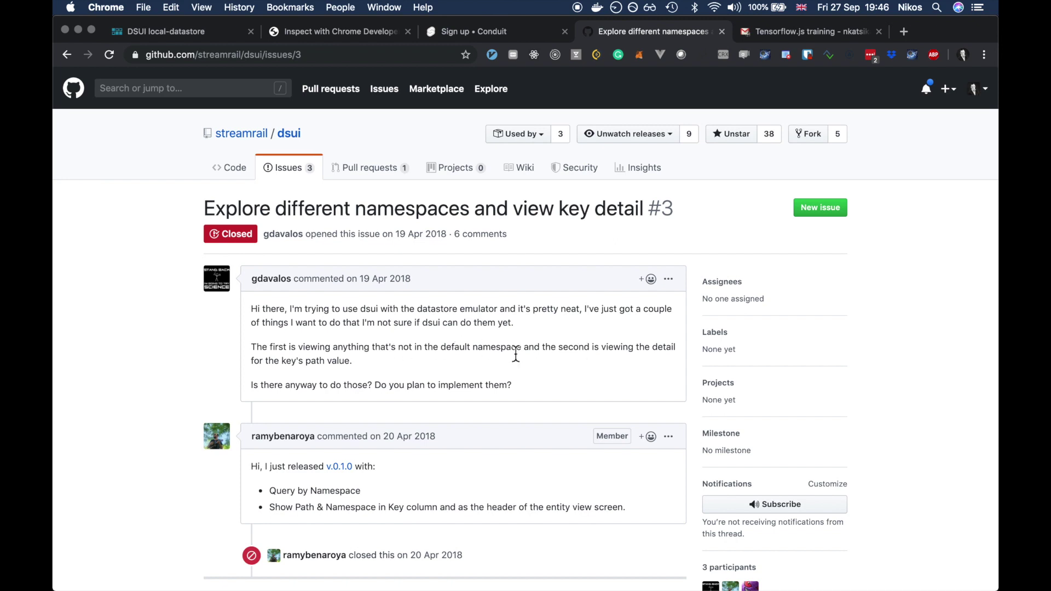
{"action": "scroll", "coordinate": [383, 368], "scroll_direction": "down", "scroll_amount": 1}
{"action": "scroll", "coordinate": [382, 369], "scroll_direction": "down", "scroll_amount": 5}
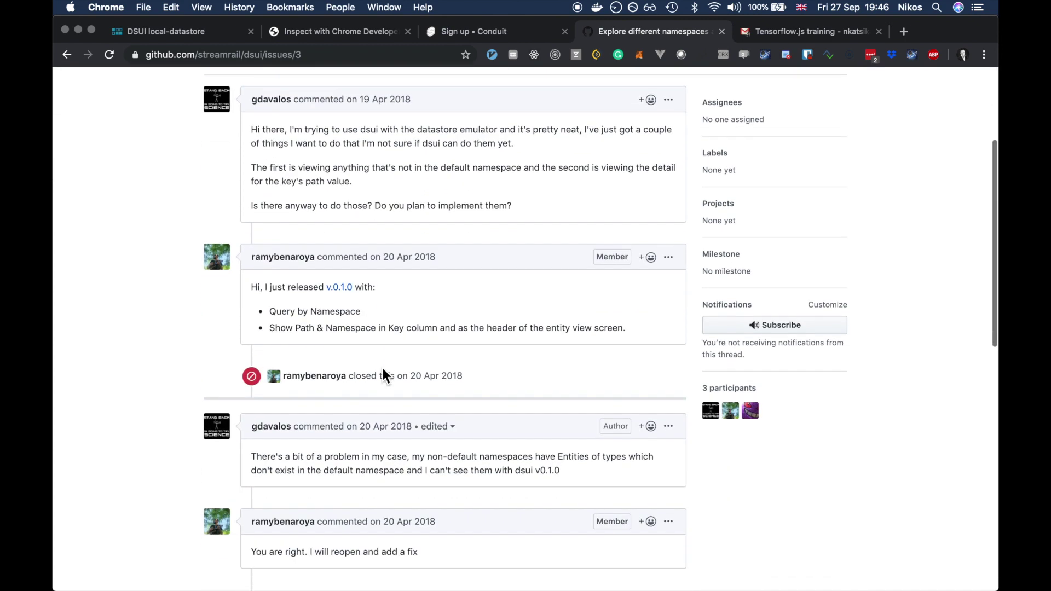
{"action": "scroll", "coordinate": [382, 368], "scroll_direction": "down", "scroll_amount": 5}
{"action": "scroll", "coordinate": [383, 367], "scroll_direction": "down", "scroll_amount": 3}
{"action": "scroll", "coordinate": [382, 367], "scroll_direction": "down", "scroll_amount": 3}
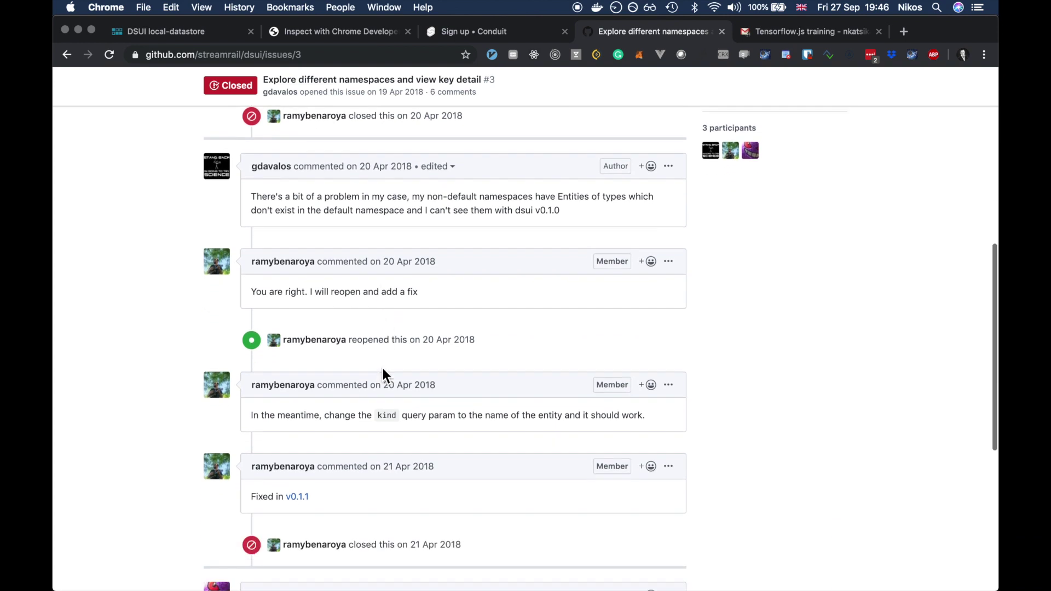
{"action": "scroll", "coordinate": [382, 368], "scroll_direction": "down", "scroll_amount": 3}
{"action": "scroll", "coordinate": [382, 365], "scroll_direction": "down", "scroll_amount": 2}
{"action": "scroll", "coordinate": [383, 368], "scroll_direction": "down", "scroll_amount": 2}
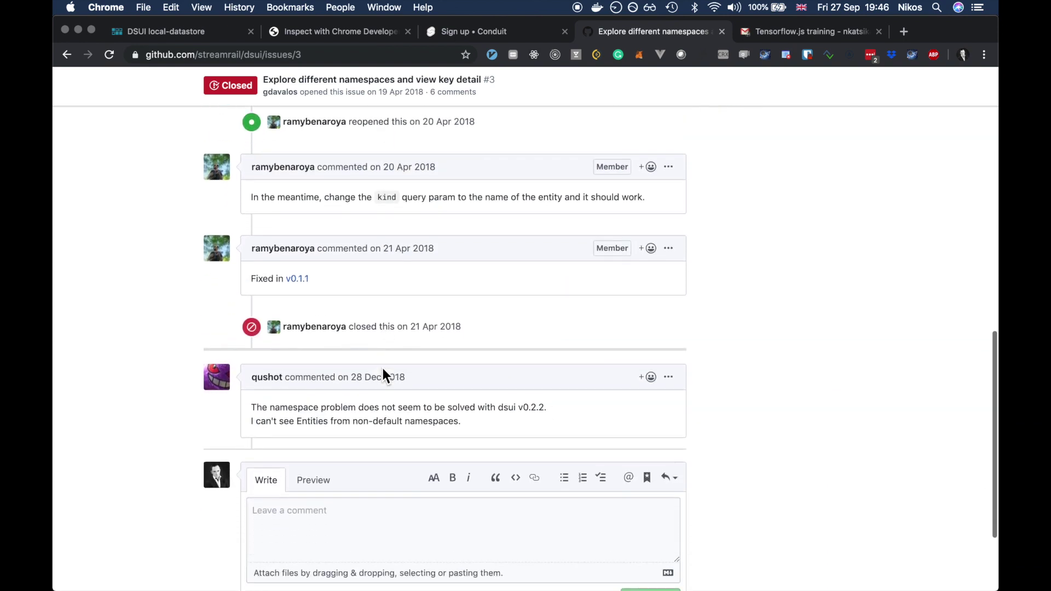
- After reading the v0.2.2 comment, begin a reply in issue #3's comment box
{"action": "left_click", "coordinate": [362, 510]}
{"action": "type", "text": "Ye"}
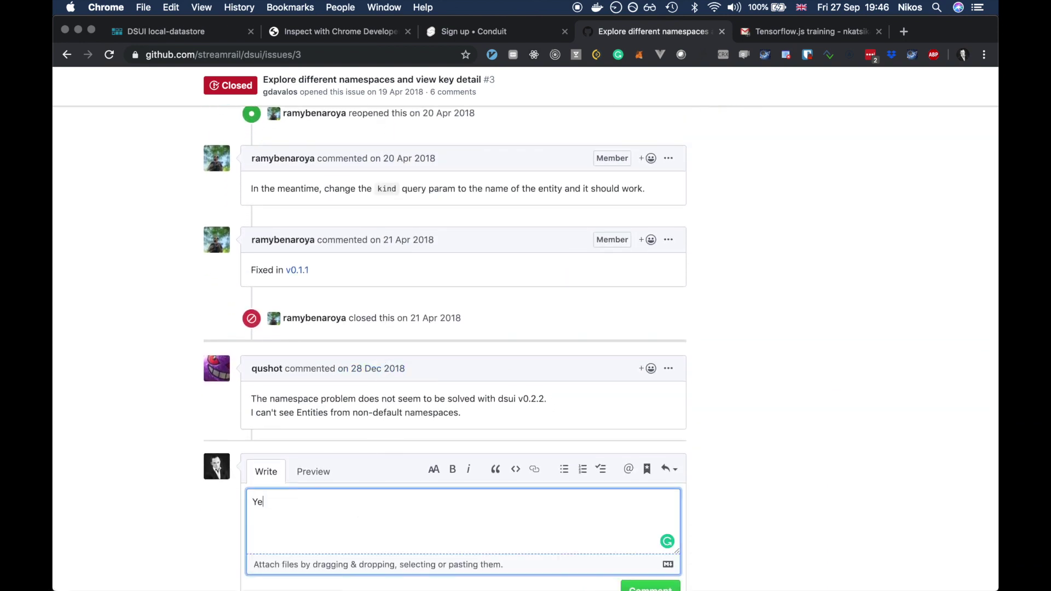
{"action": "type", "text": "p issue still "}
{"action": "type", "text": "exists with"}
- Check that DSUI's Default namespace shows no entities, then move to the Conduit sign-up tab
{"action": "left_click", "coordinate": [182, 30]}
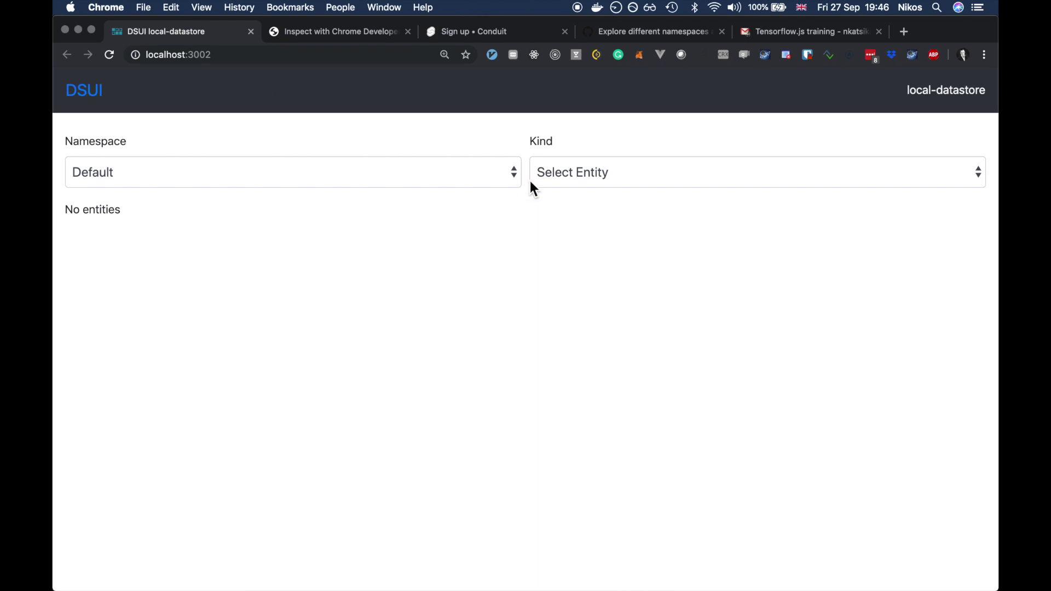
{"action": "key", "text": "super+Tab"}
{"action": "left_click", "coordinate": [339, 31]}
- Post the 'issue still exists with the latest npm version' comment on issue #3
{"action": "left_click", "coordinate": [473, 31]}
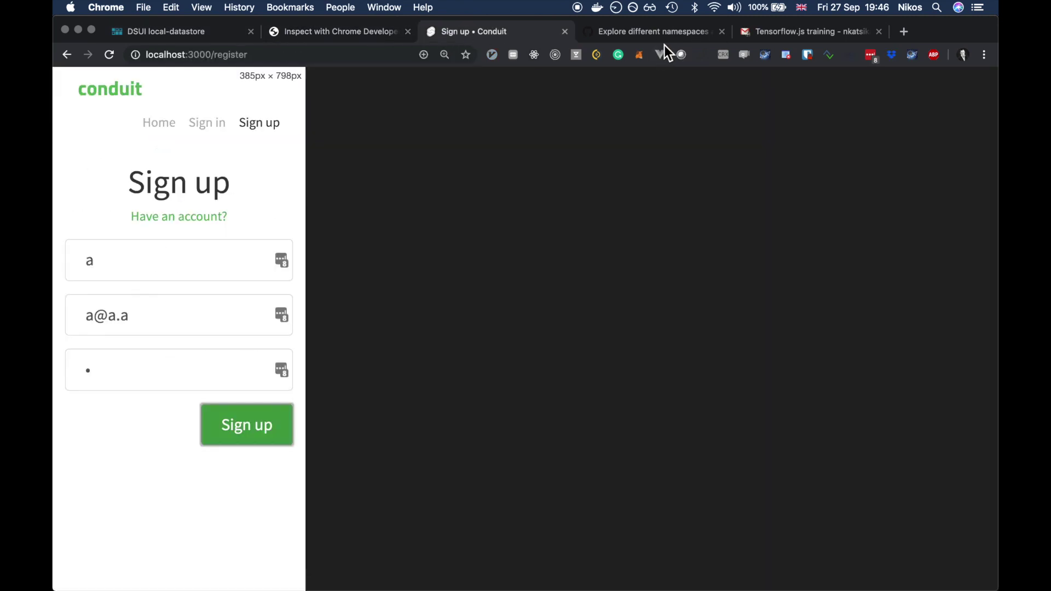
{"action": "left_click", "coordinate": [653, 32]}
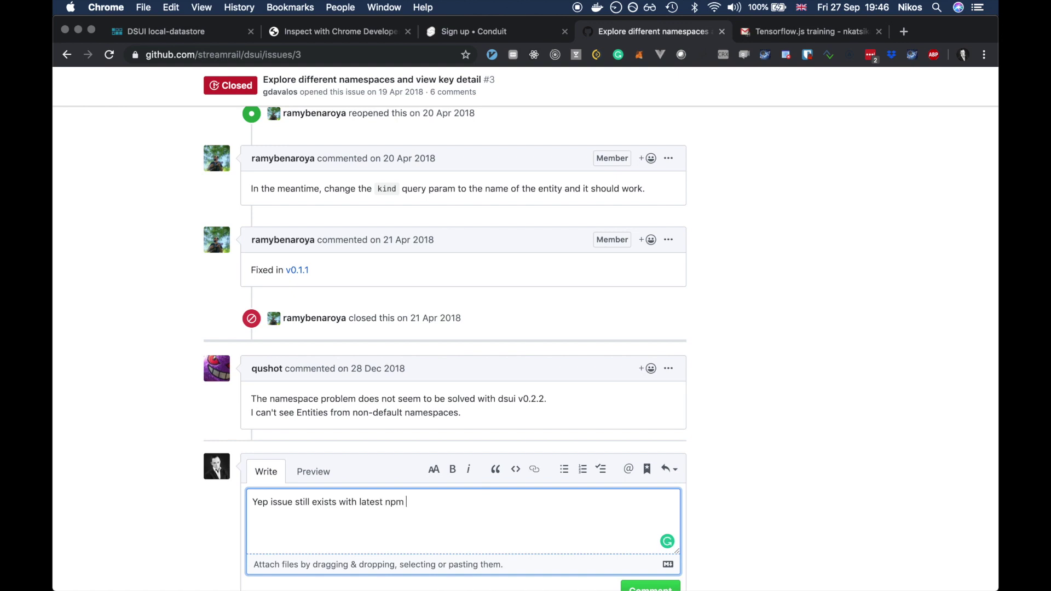
{"action": "type", "text": "version"}
{"action": "scroll", "coordinate": [476, 533], "scroll_direction": "down", "scroll_amount": 2}
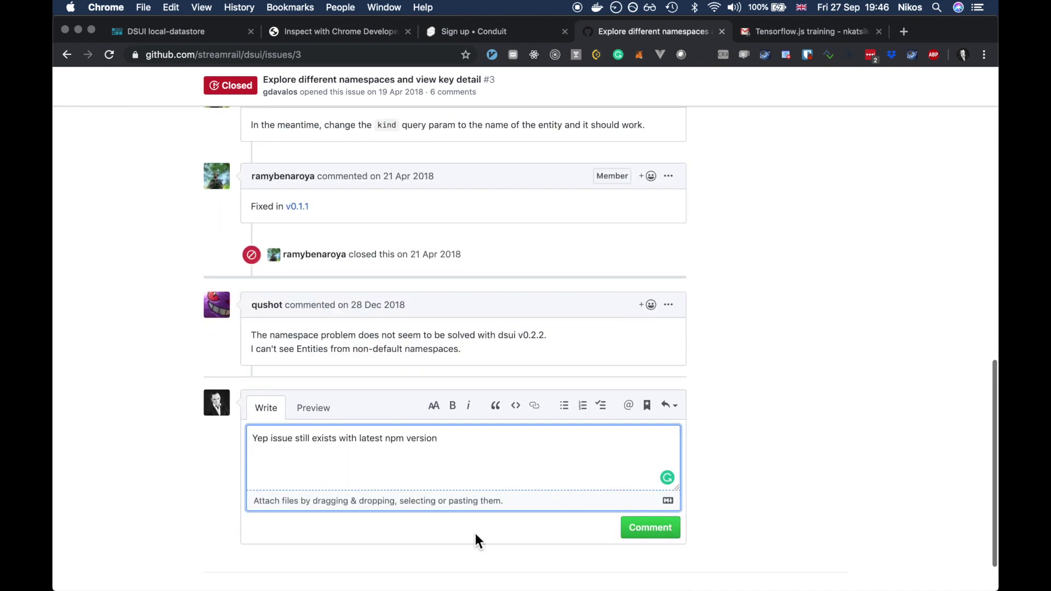
{"action": "left_click", "coordinate": [656, 531]}
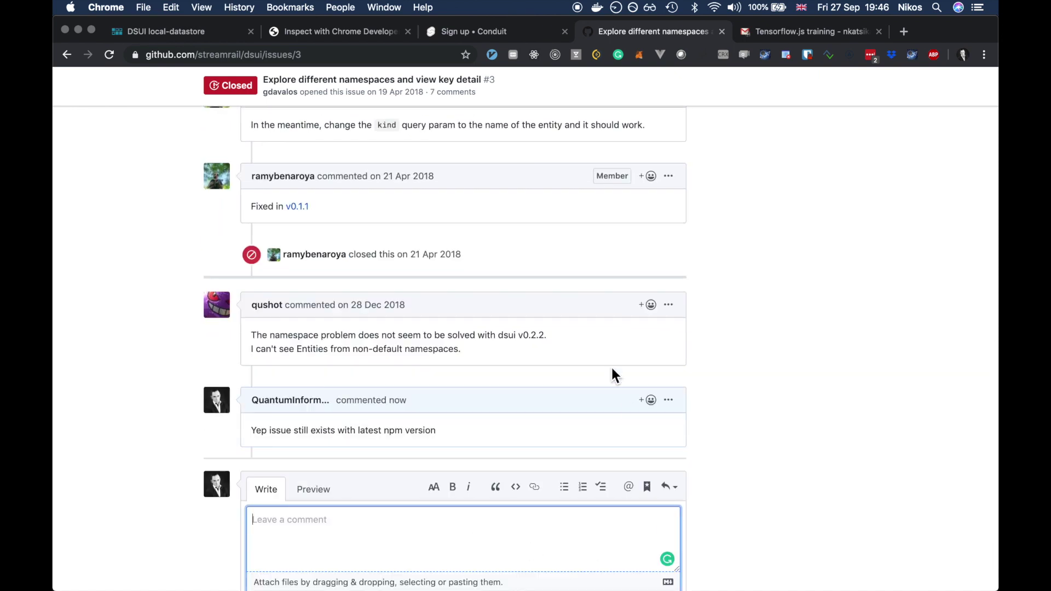
{"action": "scroll", "coordinate": [610, 365], "scroll_direction": "up", "scroll_amount": 10}
{"action": "scroll", "coordinate": [610, 366], "scroll_direction": "up", "scroll_amount": 10}
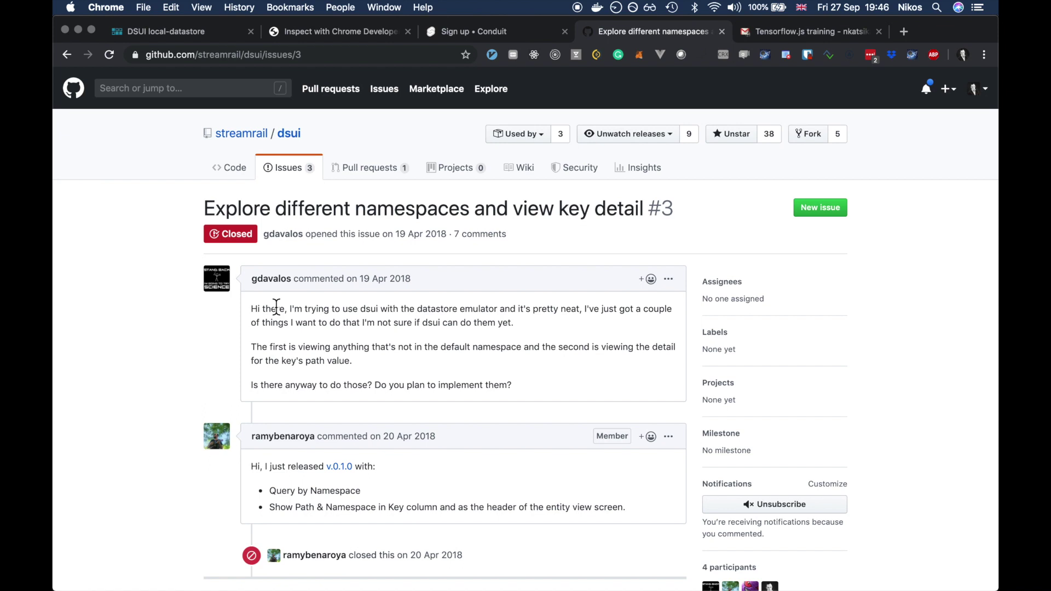
- In WebStorm, return to the original project window and open User.js
{"action": "key", "text": "super+Tab"}
{"action": "key", "text": "super+Tab"}
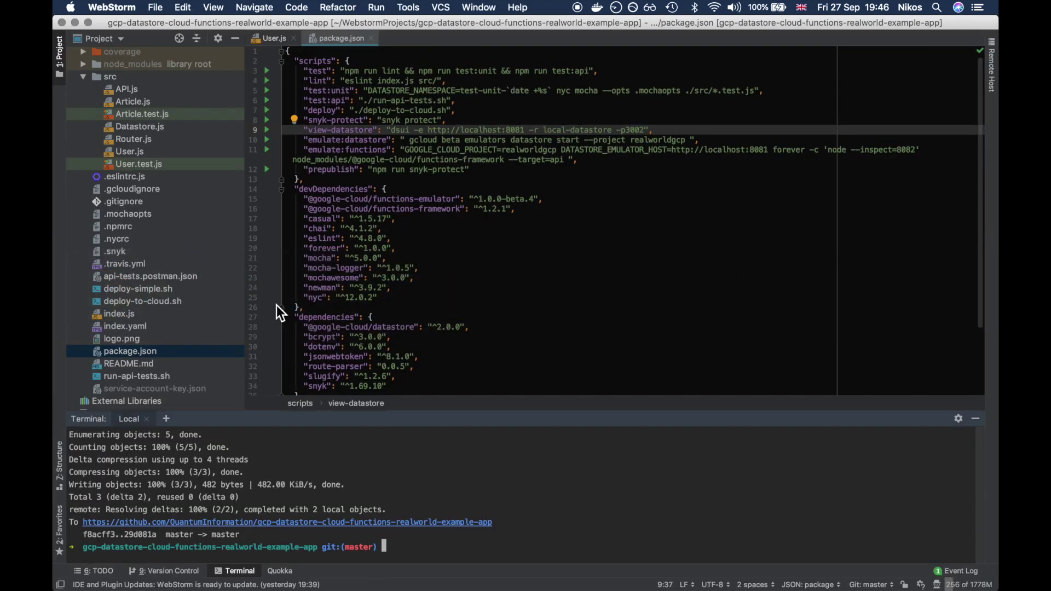
{"action": "scroll", "coordinate": [197, 106], "scroll_direction": "up", "scroll_amount": 2}
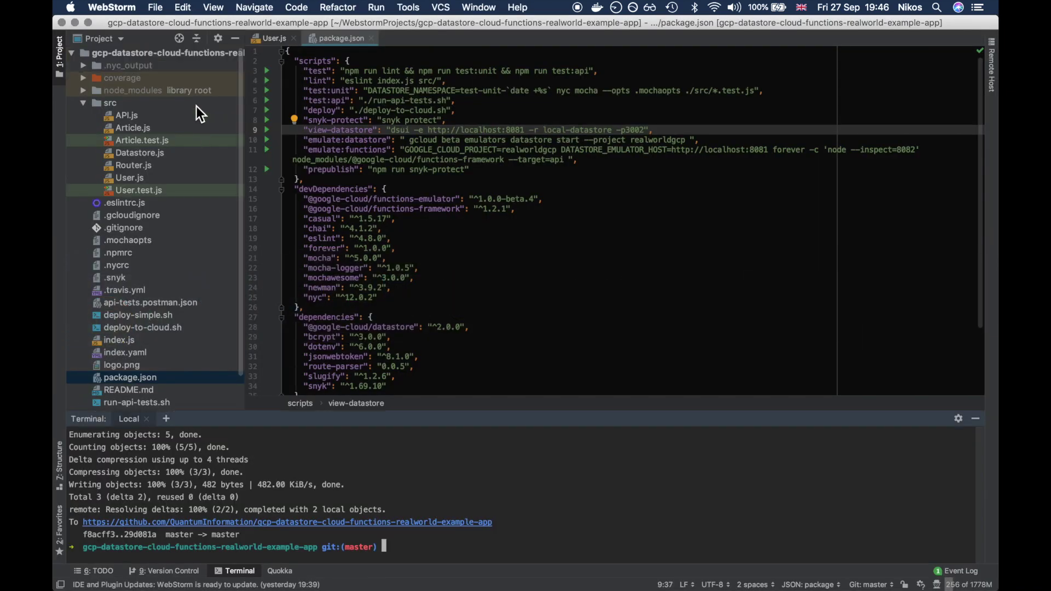
{"action": "key", "text": "super+grave"}
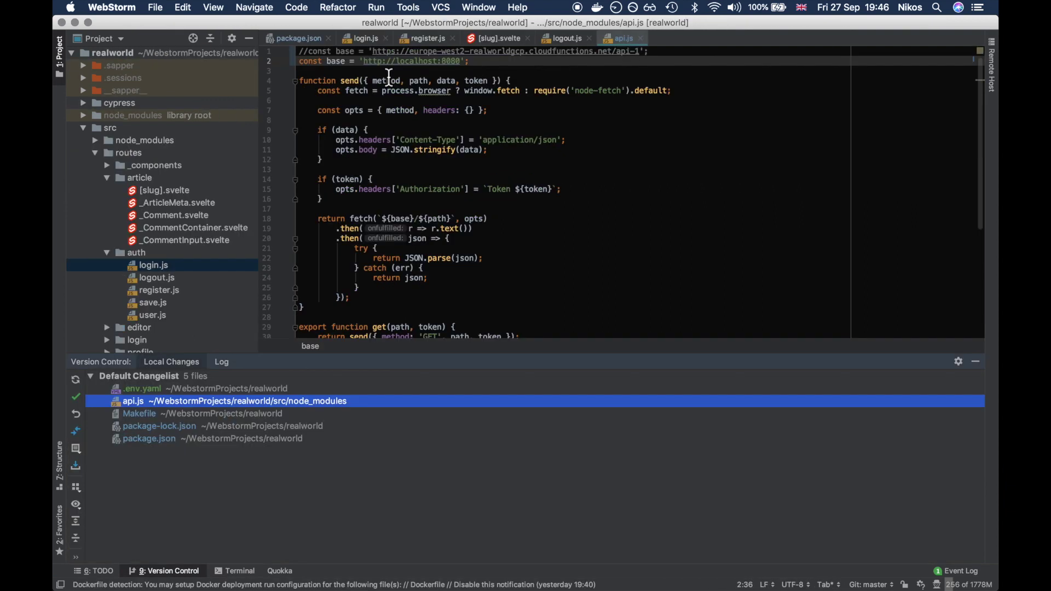
{"action": "key", "text": "super+grave"}
{"action": "left_click", "coordinate": [277, 39]}
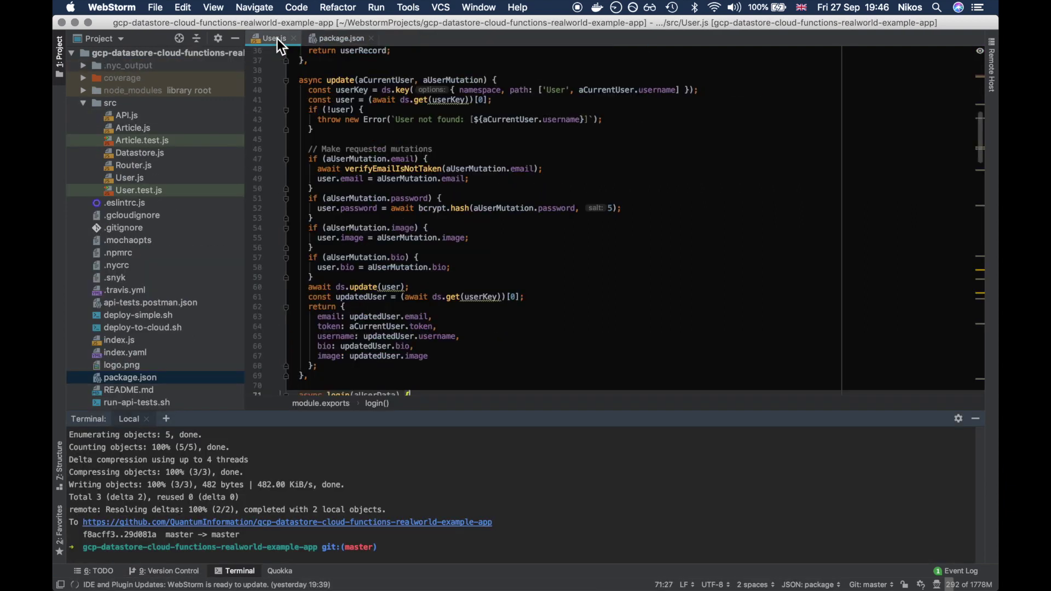
- Review the Datastore.js diff showing the namespace fallback changed from 'dev' to undefined
{"action": "key", "text": "super+Tab"}
{"action": "key", "text": "super+Tab"}
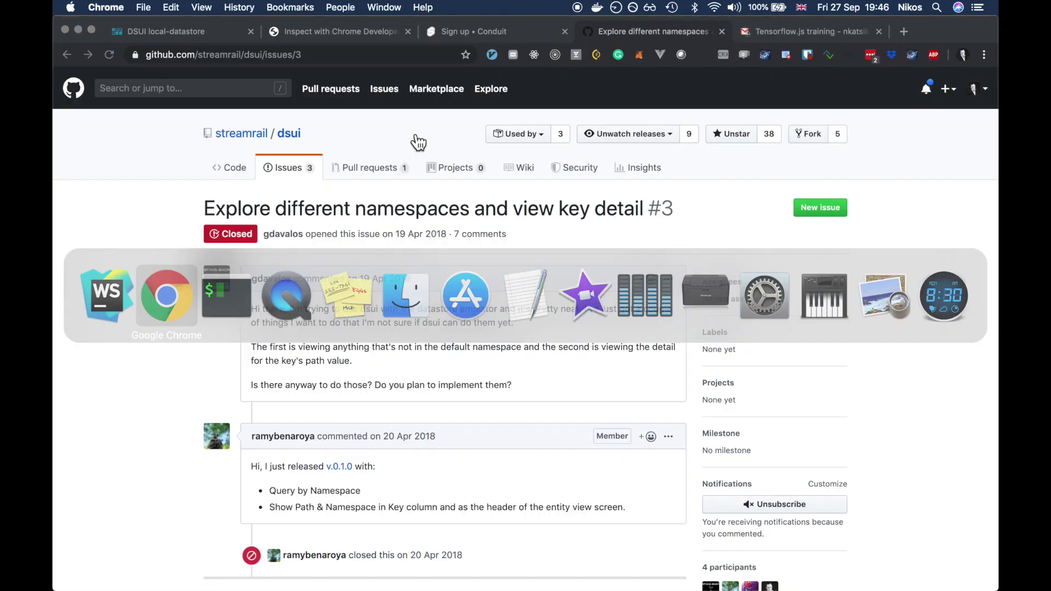
{"action": "key", "text": "super+grave"}
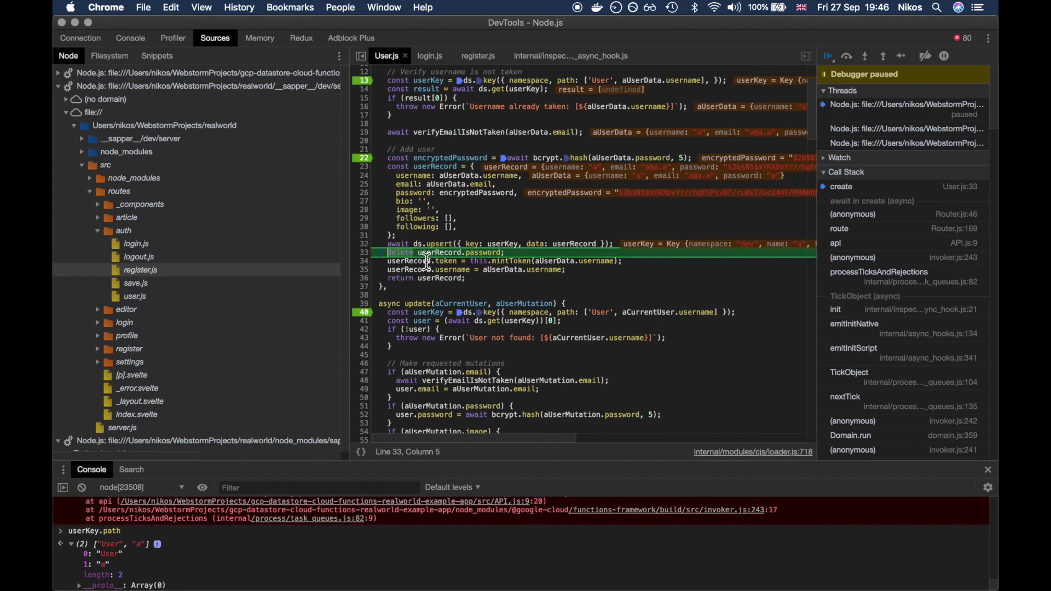
{"action": "scroll", "coordinate": [435, 256], "scroll_direction": "down", "scroll_amount": 1}
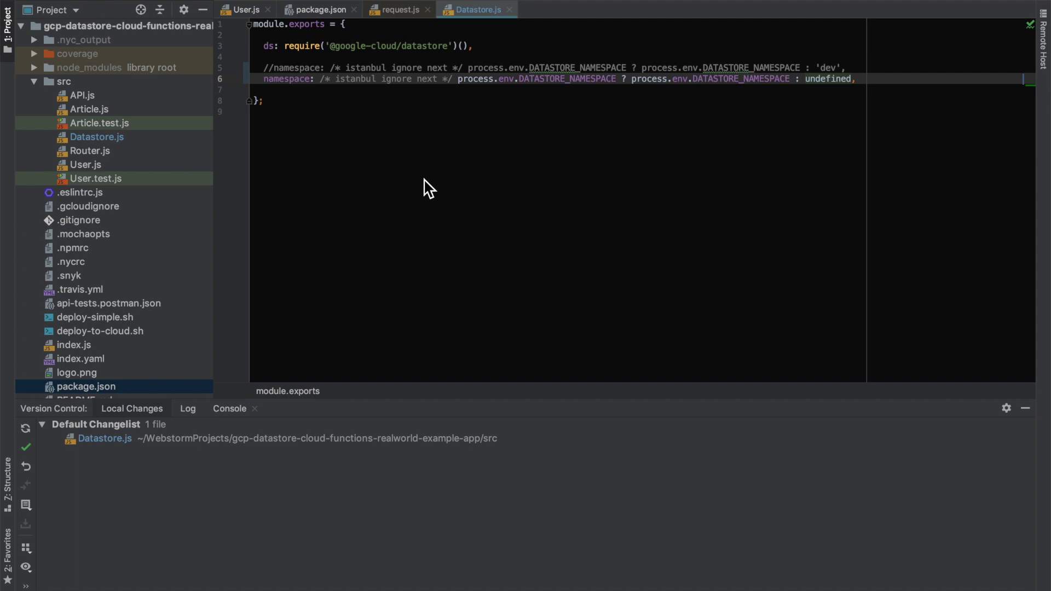
{"action": "left_click", "coordinate": [190, 443]}
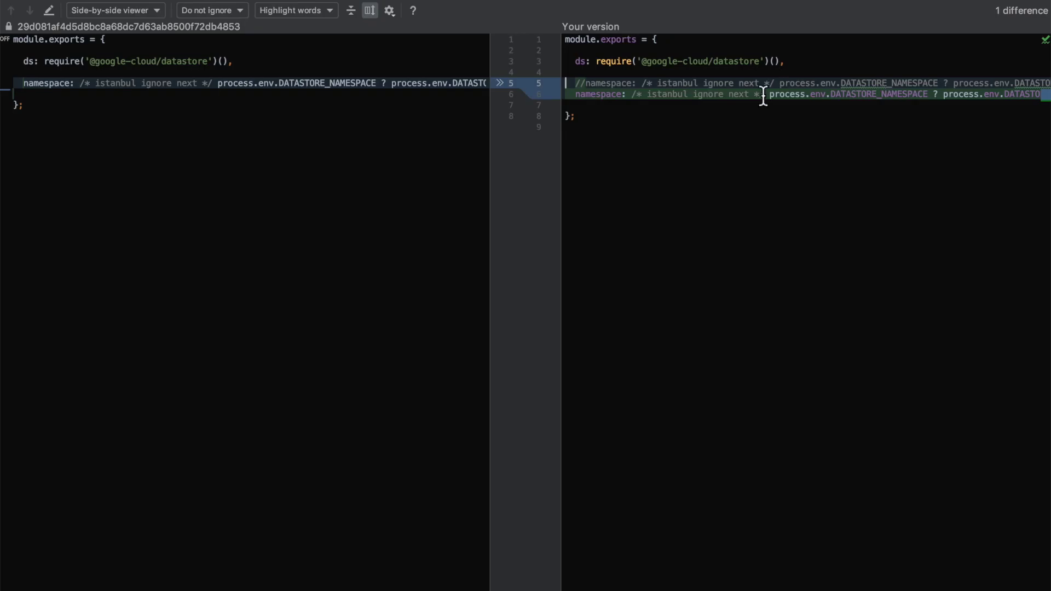
{"action": "scroll", "coordinate": [655, 133], "scroll_direction": "right", "scroll_amount": 3}
{"action": "scroll", "coordinate": [654, 133], "scroll_direction": "right", "scroll_amount": 3}
{"action": "scroll", "coordinate": [654, 133], "scroll_direction": "right", "scroll_amount": 2}
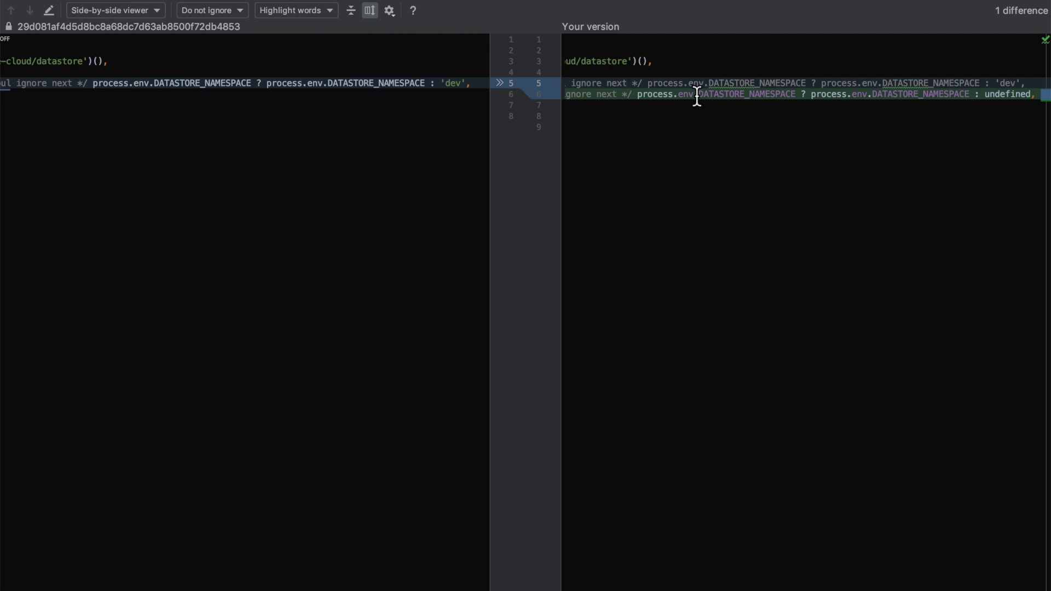
{"action": "scroll", "coordinate": [696, 97], "scroll_direction": "left", "scroll_amount": 3}
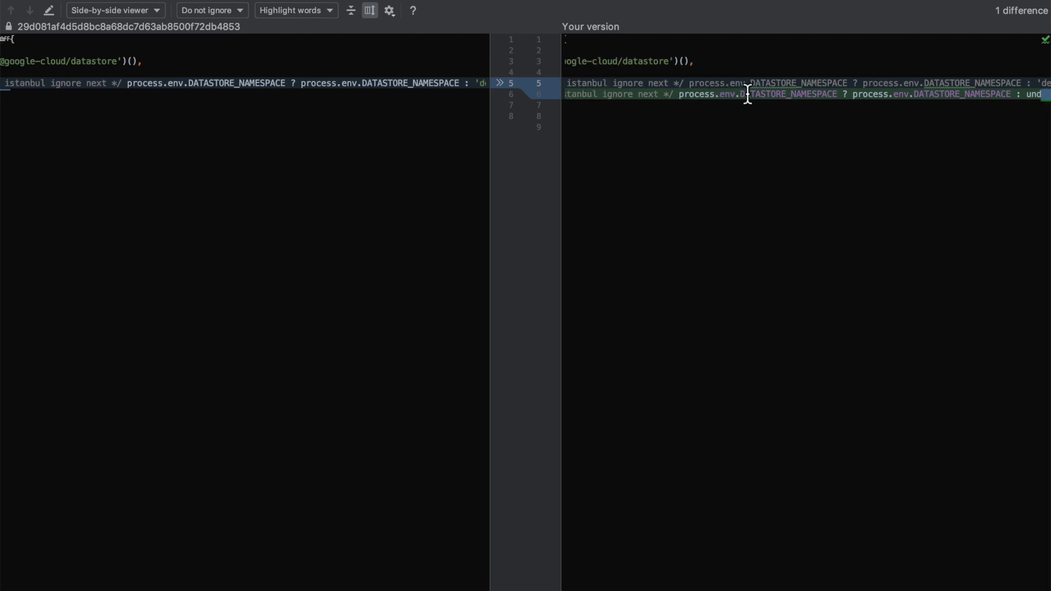
{"action": "key", "text": "Escape"}
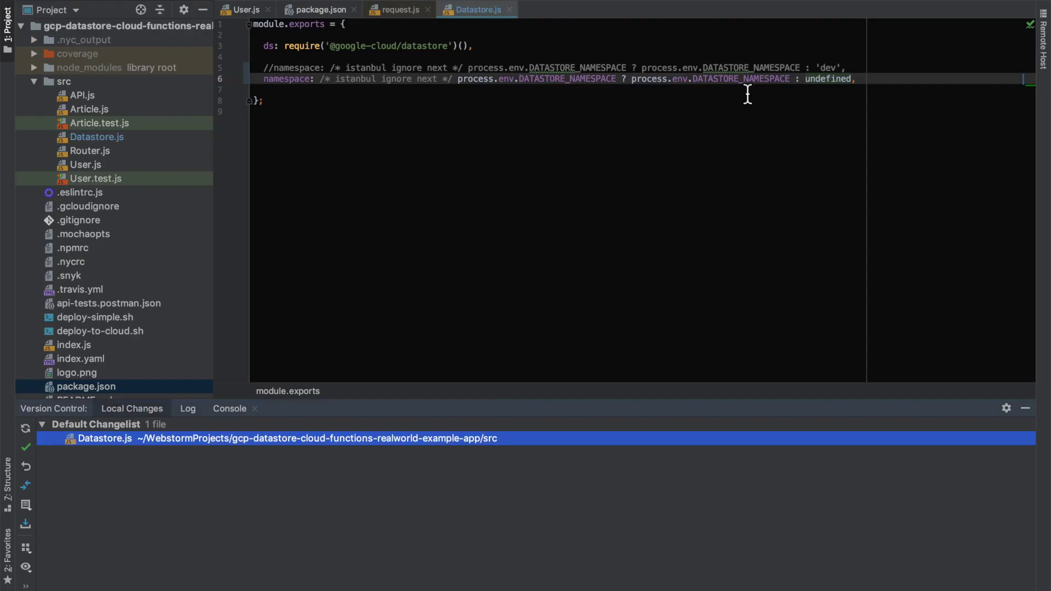
{"action": "key", "text": "super+Tab"}
- In the Node debugger, close the internal async_hooks and inspector script tabs
{"action": "key", "text": "super+Tab"}
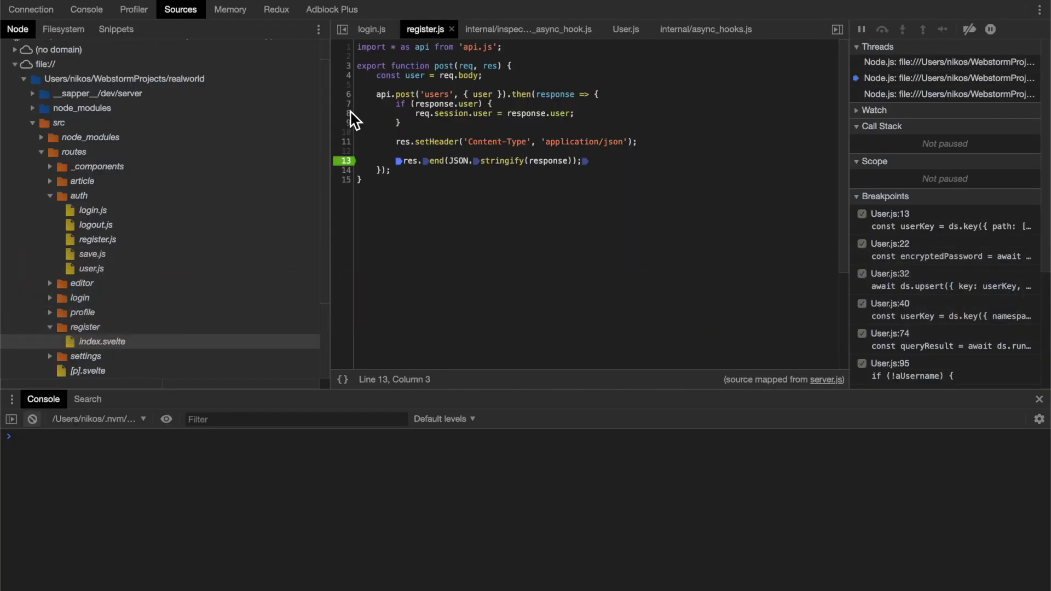
{"action": "key", "text": "super+Tab"}
{"action": "left_click", "coordinate": [371, 29]}
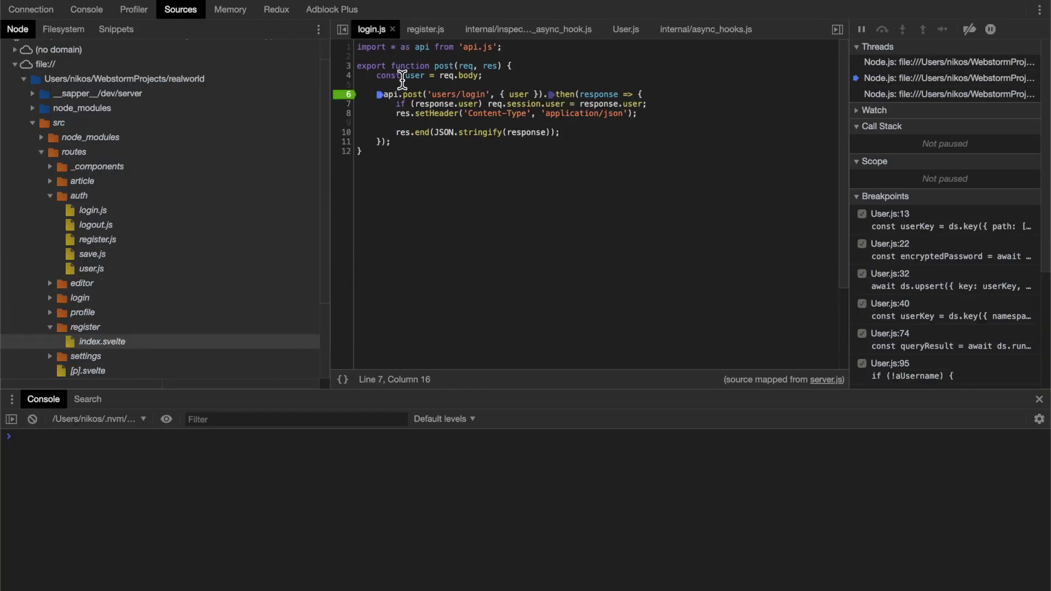
{"action": "left_click", "coordinate": [625, 29]}
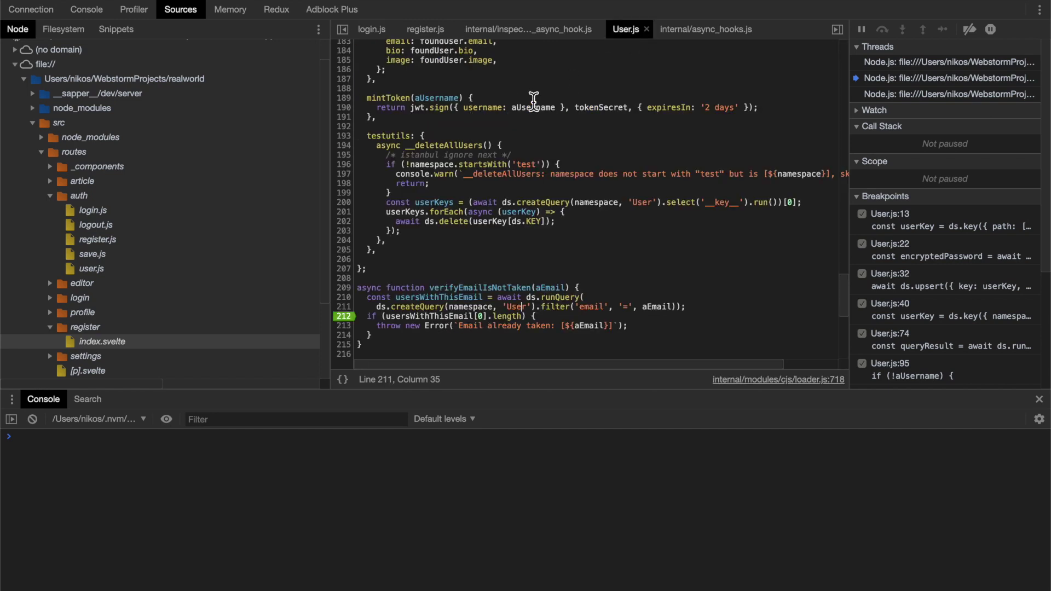
{"action": "left_click", "coordinate": [706, 30]}
{"action": "left_click", "coordinate": [530, 30]}
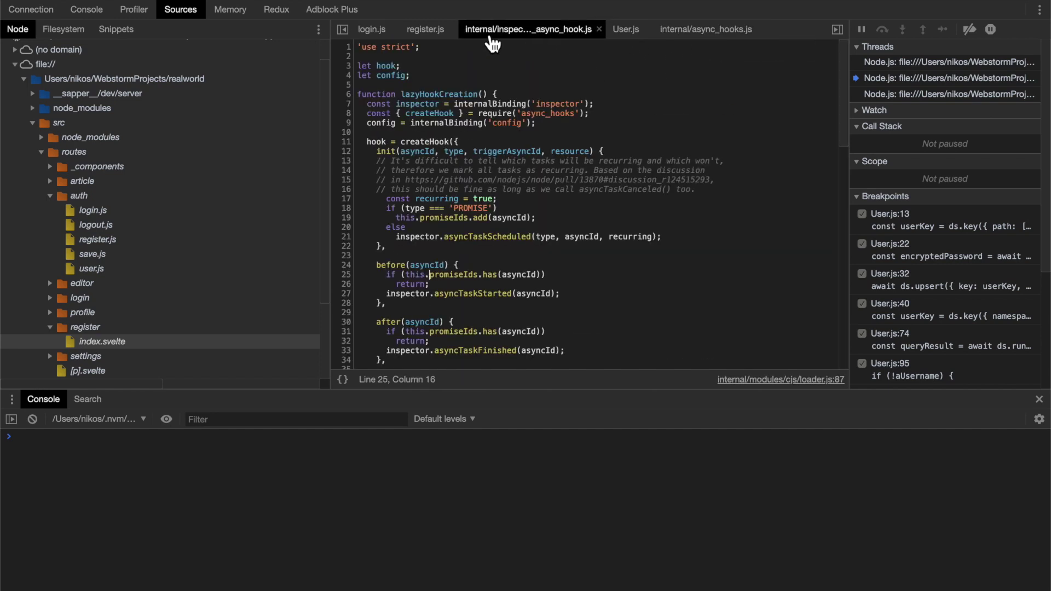
{"action": "left_click", "coordinate": [599, 29]}
{"action": "left_click", "coordinate": [509, 29]}
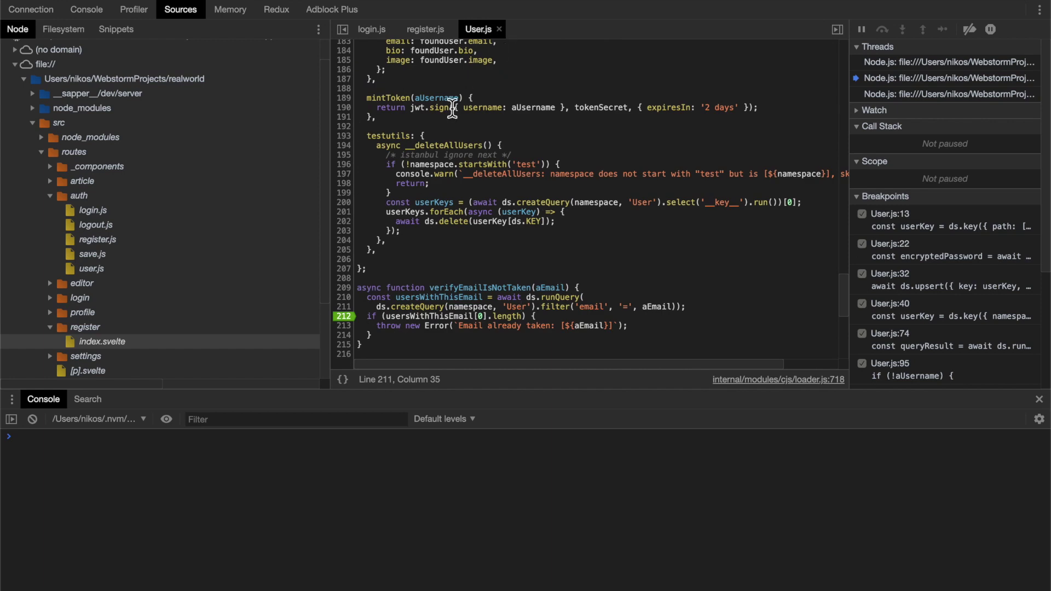
{"action": "scroll", "coordinate": [452, 107], "scroll_direction": "up", "scroll_amount": 1}
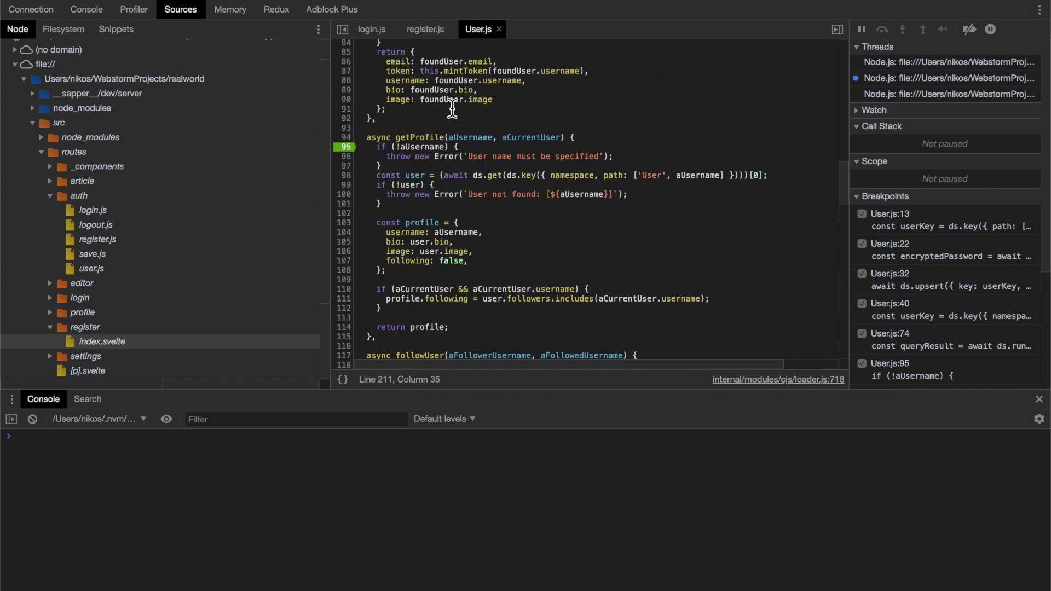
{"action": "scroll", "coordinate": [452, 108], "scroll_direction": "down", "scroll_amount": 5}
{"action": "scroll", "coordinate": [450, 109], "scroll_direction": "down", "scroll_amount": 1}
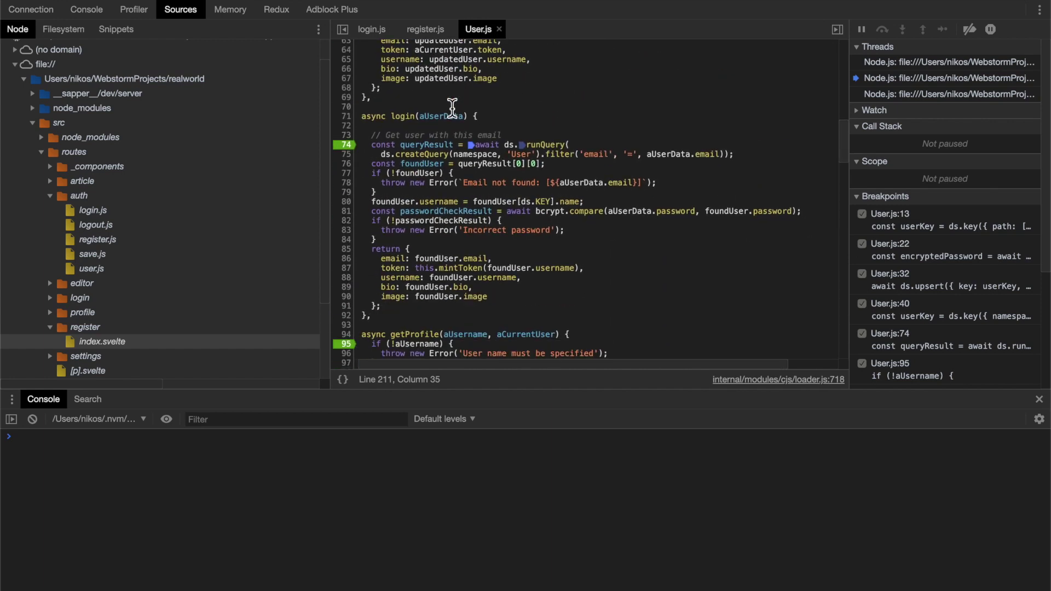
{"action": "scroll", "coordinate": [450, 108], "scroll_direction": "up", "scroll_amount": 6}
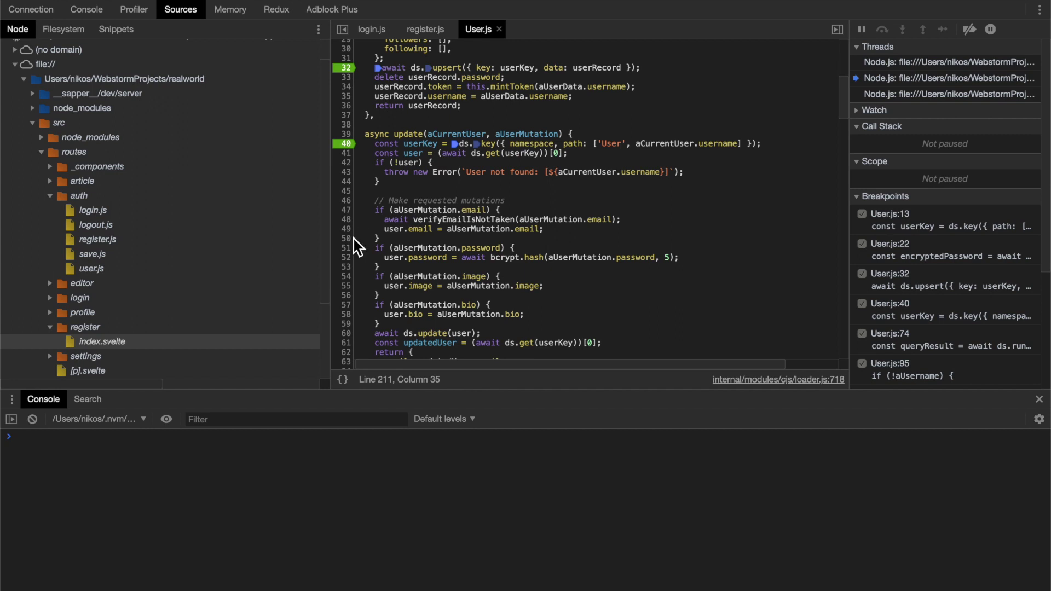
- Clear the User.js breakpoints on lines 22 and 13, keeping the one on line 40
{"action": "left_click", "coordinate": [347, 144]}
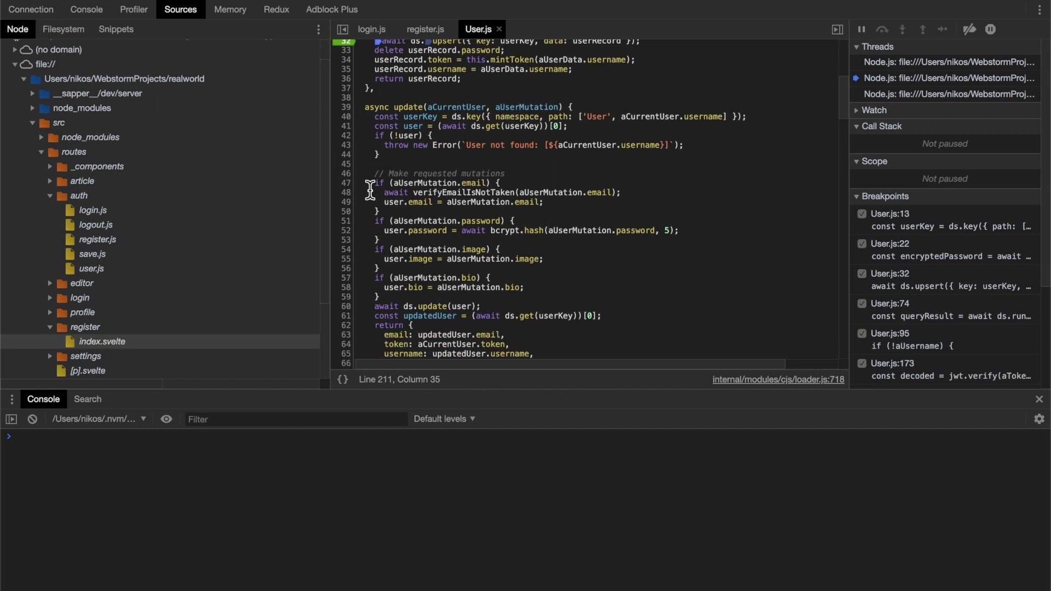
{"action": "scroll", "coordinate": [366, 180], "scroll_direction": "down", "scroll_amount": 2}
{"action": "left_click", "coordinate": [346, 107]}
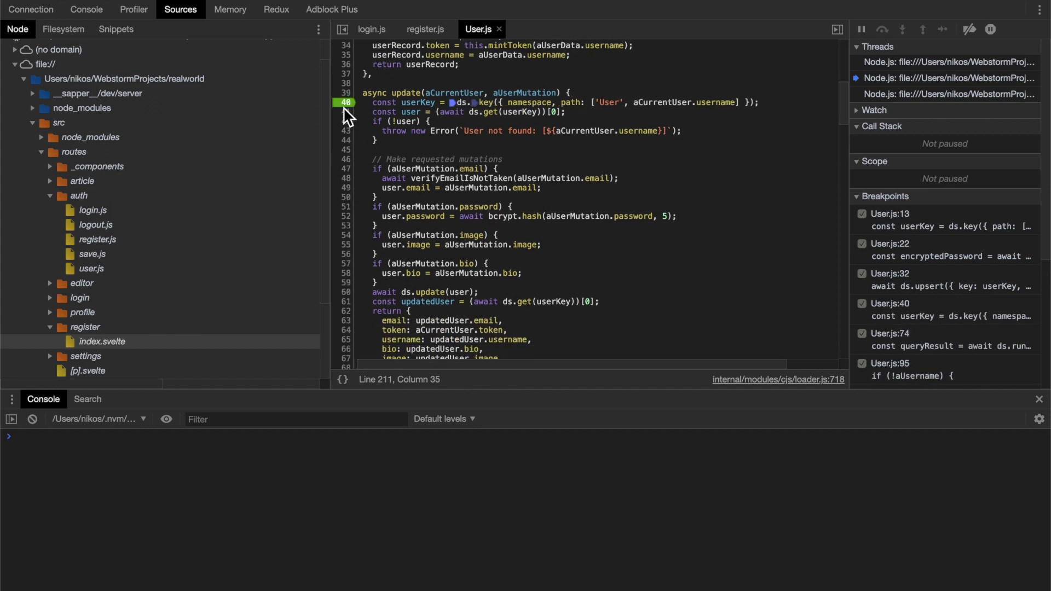
{"action": "scroll", "coordinate": [345, 107], "scroll_direction": "up", "scroll_amount": 5}
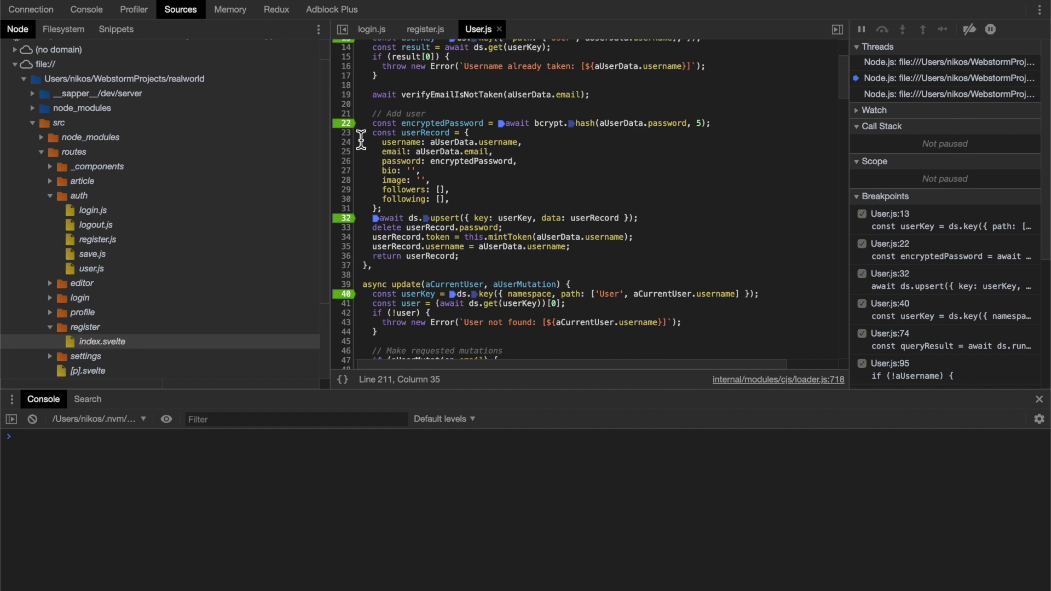
{"action": "left_click", "coordinate": [344, 125]}
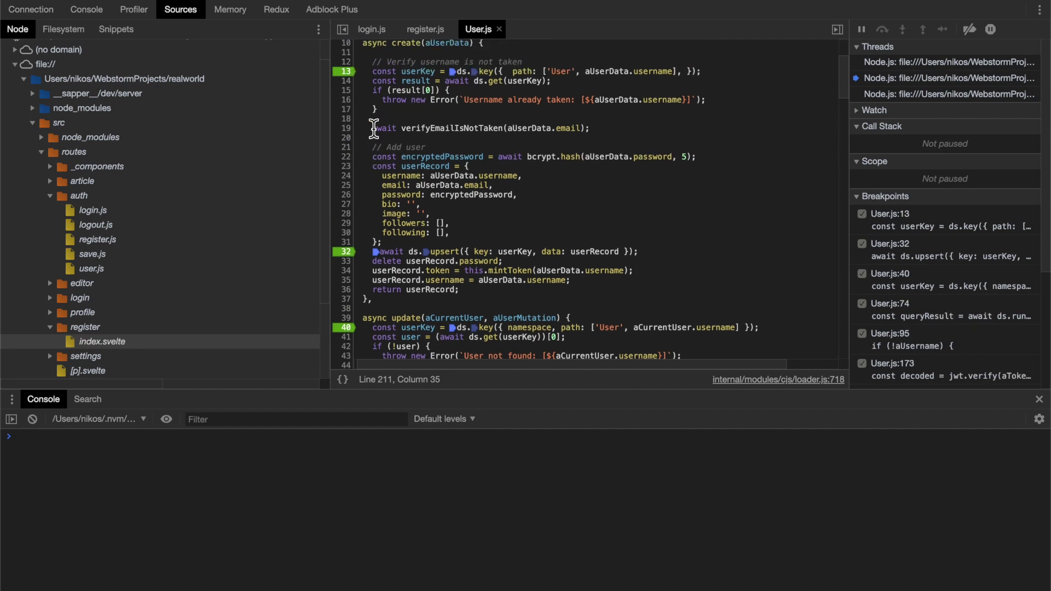
{"action": "scroll", "coordinate": [411, 205], "scroll_direction": "up", "scroll_amount": 3}
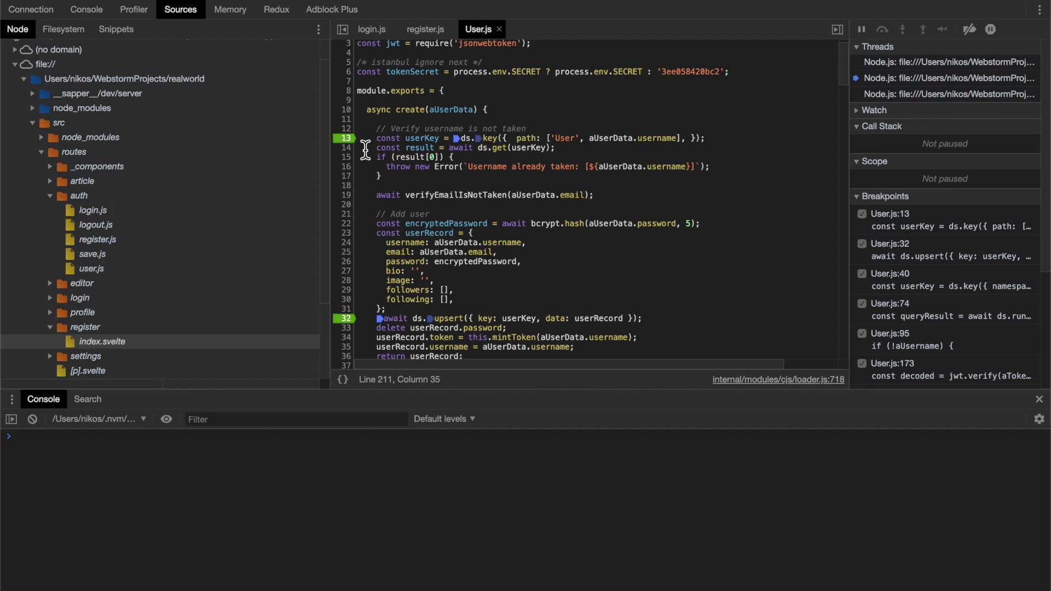
{"action": "left_click", "coordinate": [346, 138]}
- Resubmit user a's Conduit sign-up so the server pauses in verifyEmailIsNotTaken at line 212
{"action": "key", "text": "super+Tab"}
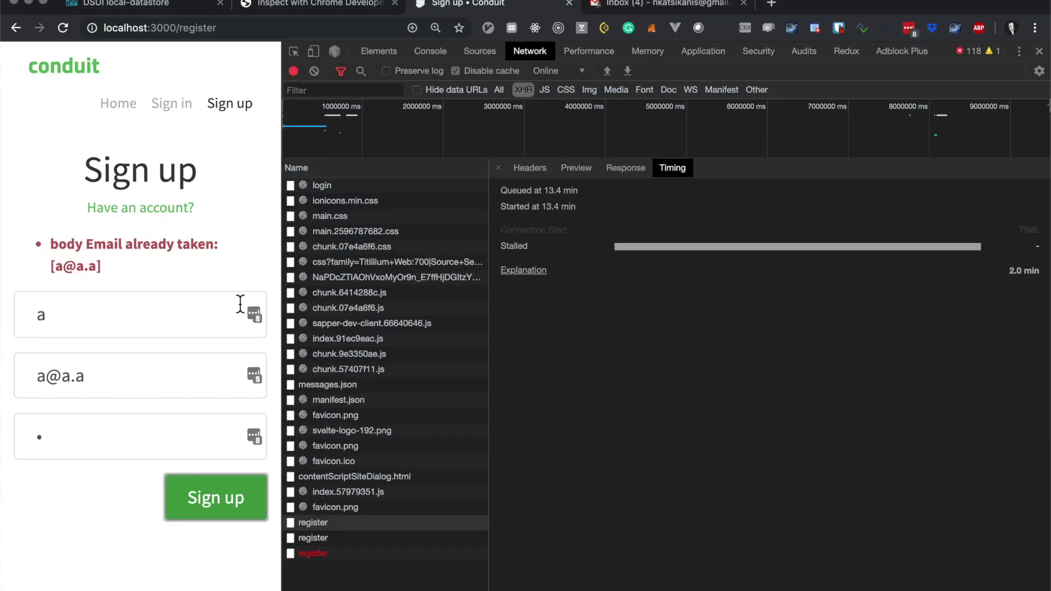
{"action": "left_click", "coordinate": [201, 493]}
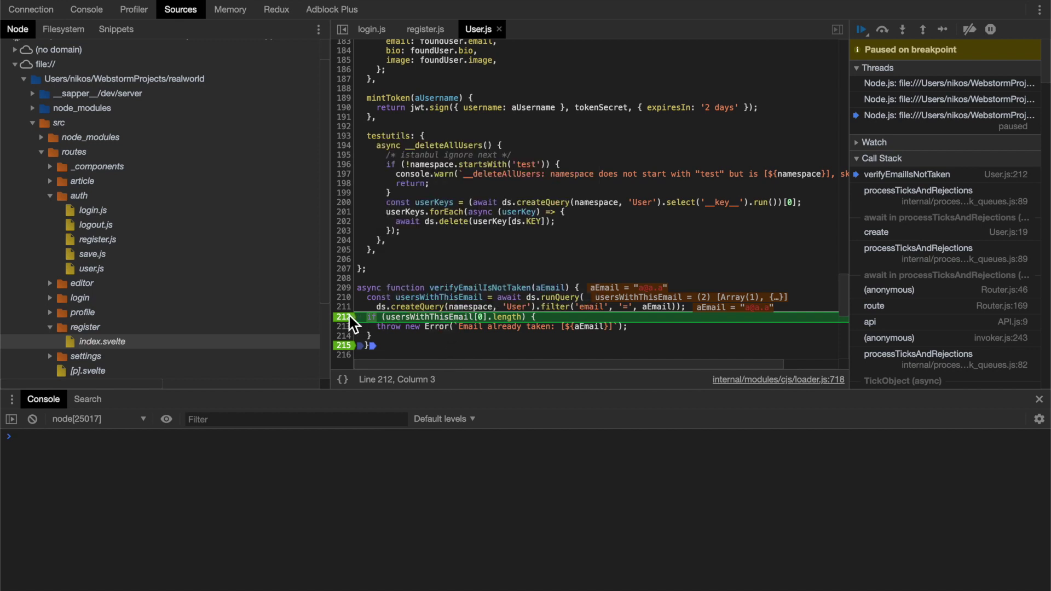
{"action": "mouse_move", "coordinate": [470, 306]}
{"action": "key", "text": "super+Tab"}
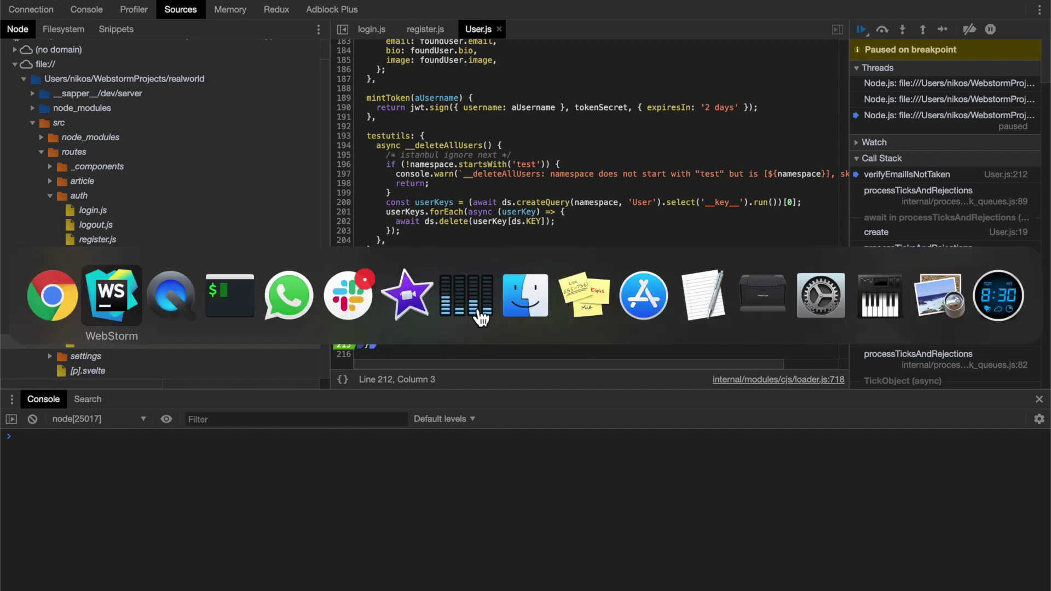
- In iTerm2, restart the datastore viewer by rerunning npm run view-datastore
{"action": "left_click", "coordinate": [481, 314]}
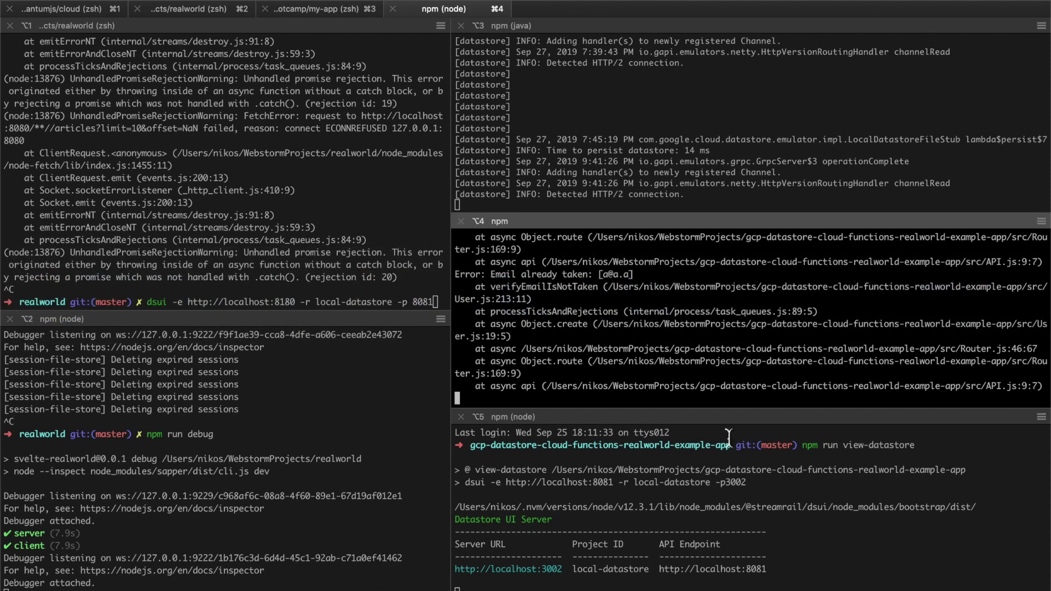
{"action": "left_click", "coordinate": [728, 496]}
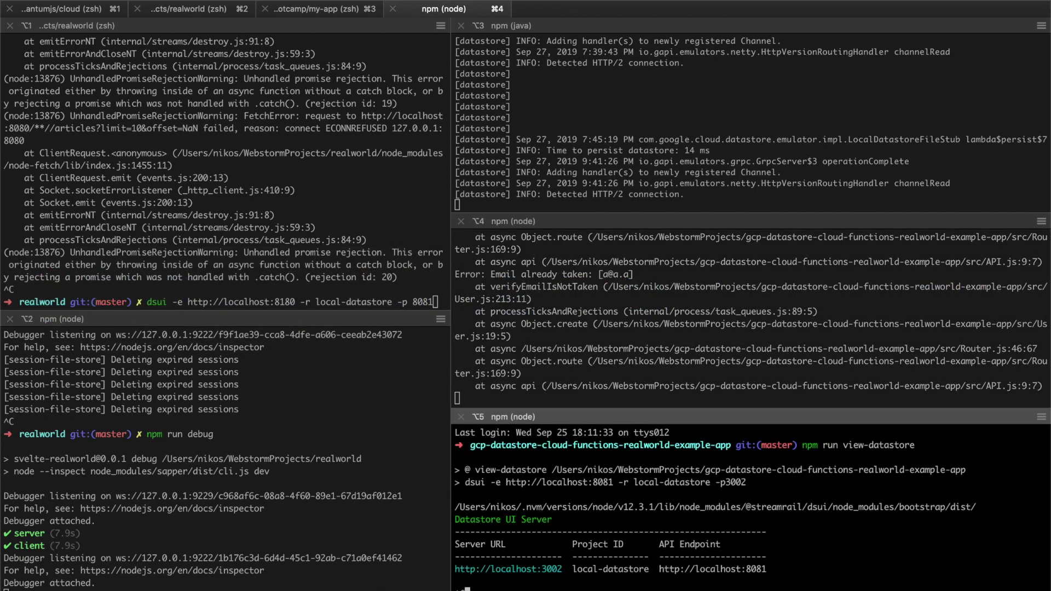
{"action": "key", "text": "ctrl+c"}
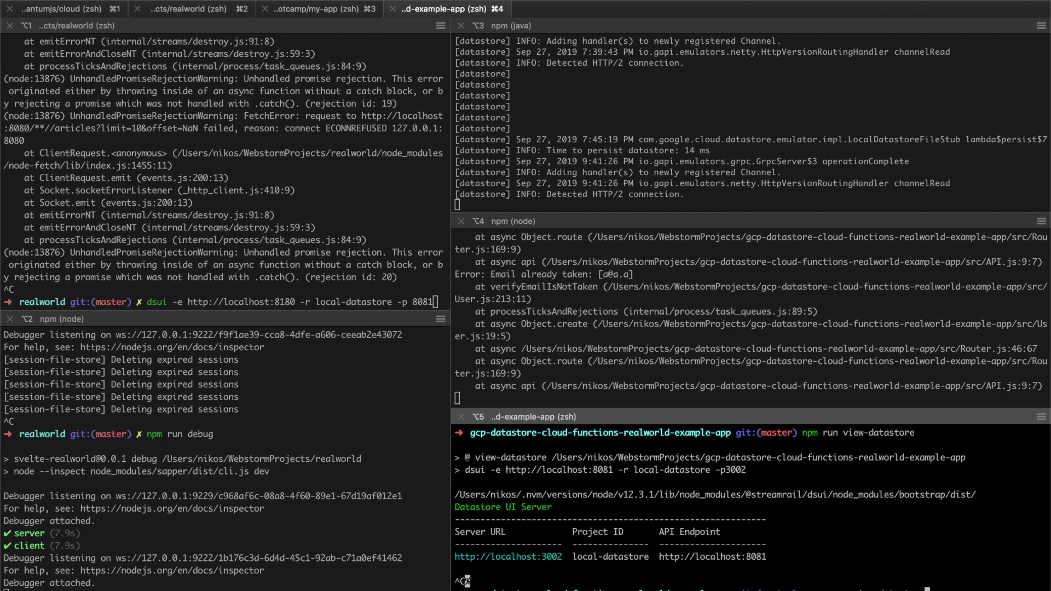
{"action": "key", "text": "Up"}
{"action": "key", "text": "Return"}
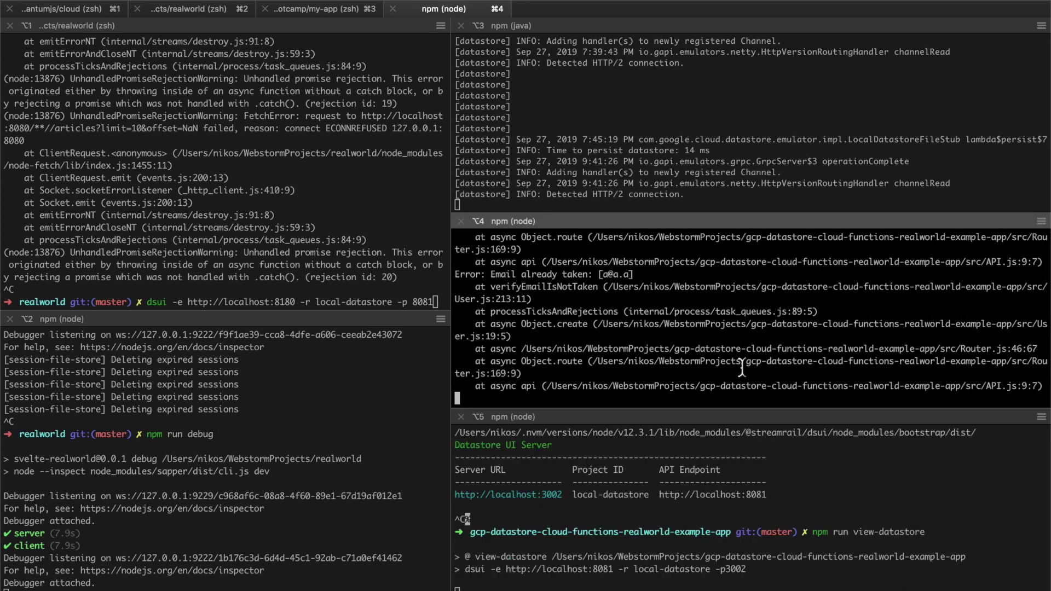
- Restart the functions emulator and its debugger with npm run emulate:functions
{"action": "key", "text": "ctrl+c"}
{"action": "key", "text": "Up"}
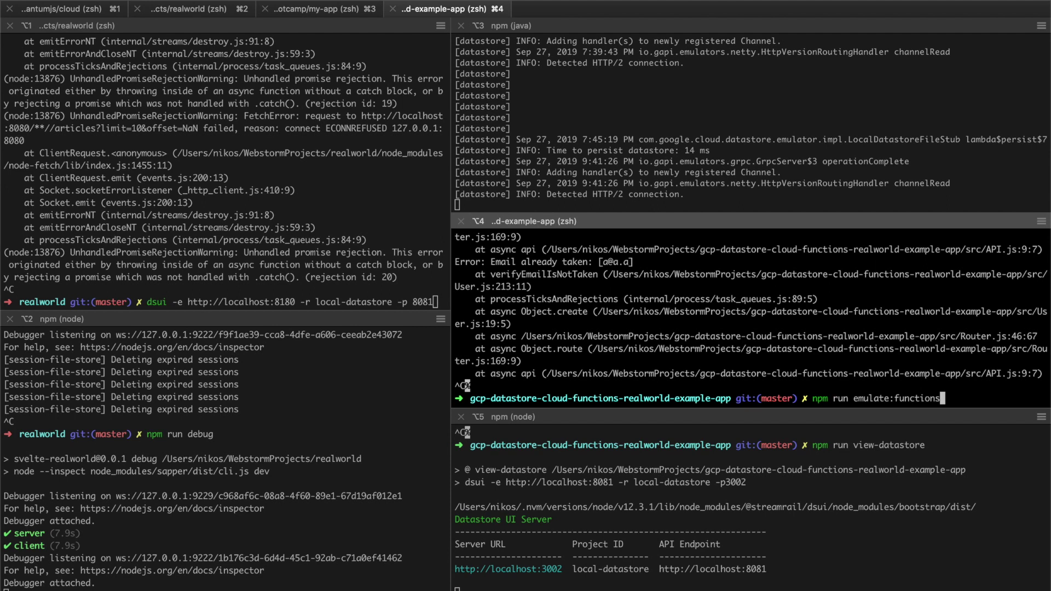
{"action": "key", "text": "Return"}
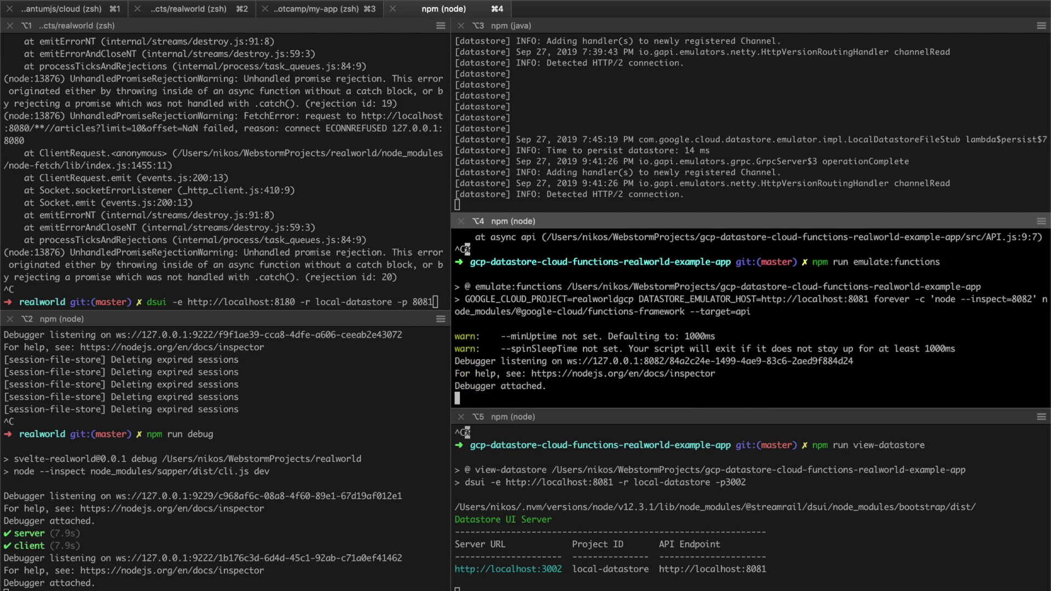
{"action": "key", "text": "super+Tab"}
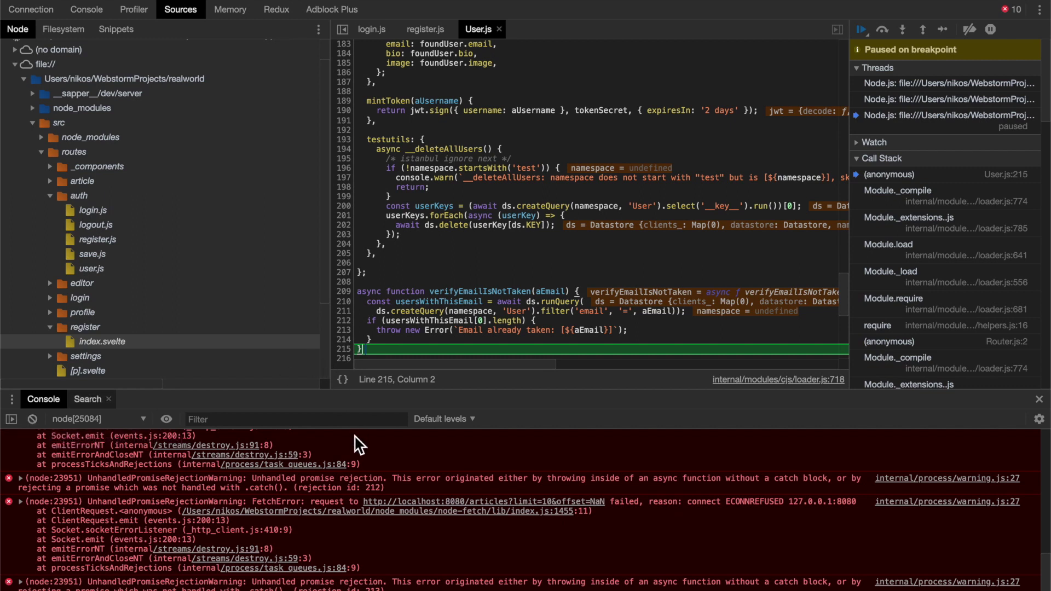
- Clear the debugger console, add a breakpoint on line 215, and resume the server
{"action": "left_click", "coordinate": [29, 419]}
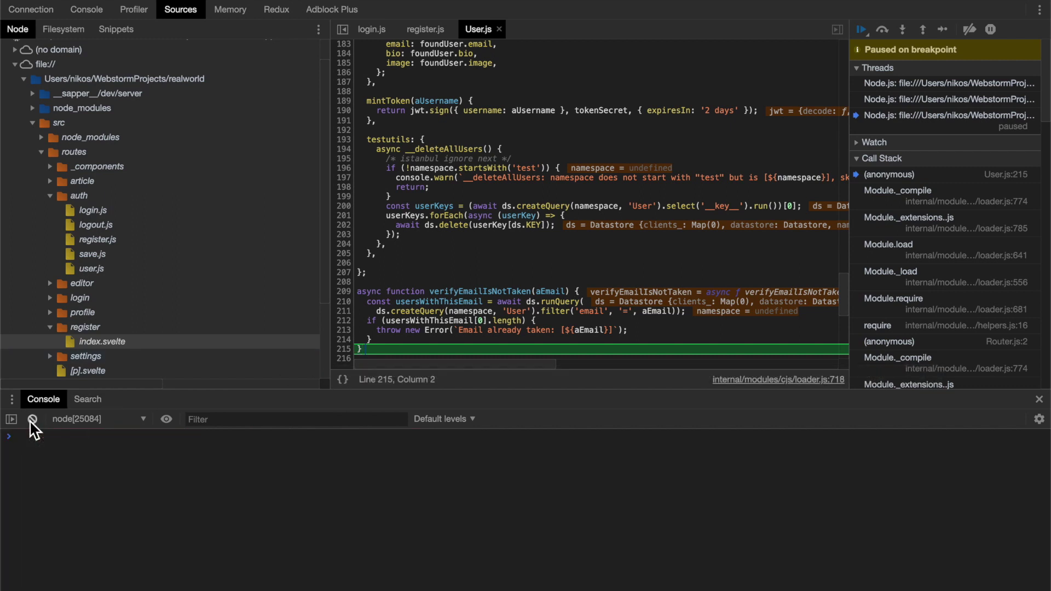
{"action": "left_click", "coordinate": [344, 349]}
{"action": "left_click", "coordinate": [422, 321]}
{"action": "left_click", "coordinate": [428, 330]}
{"action": "key", "text": "F8"}
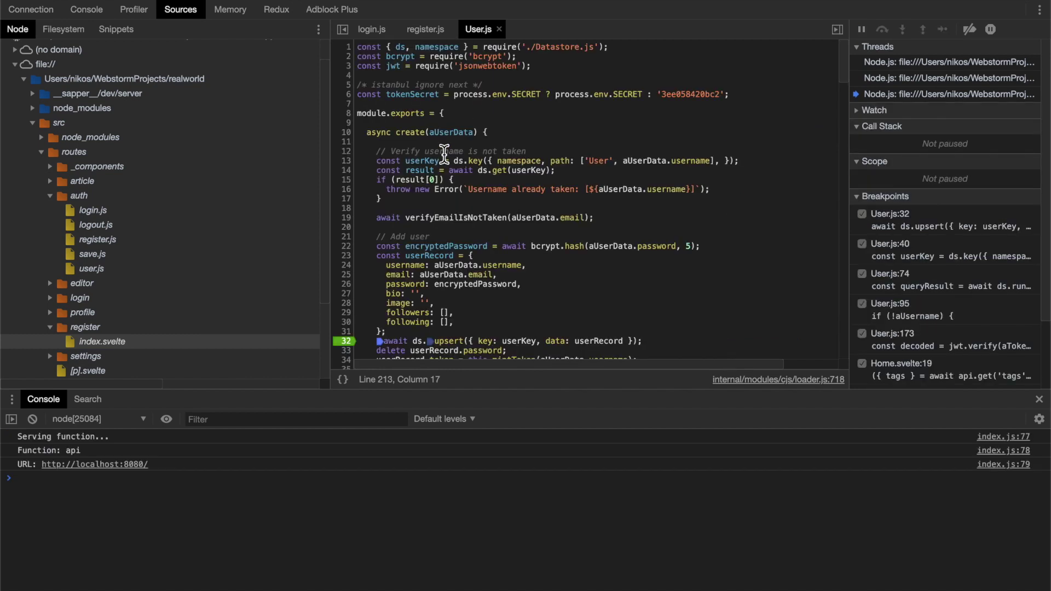
{"action": "scroll", "coordinate": [444, 152], "scroll_direction": "down", "scroll_amount": 3}
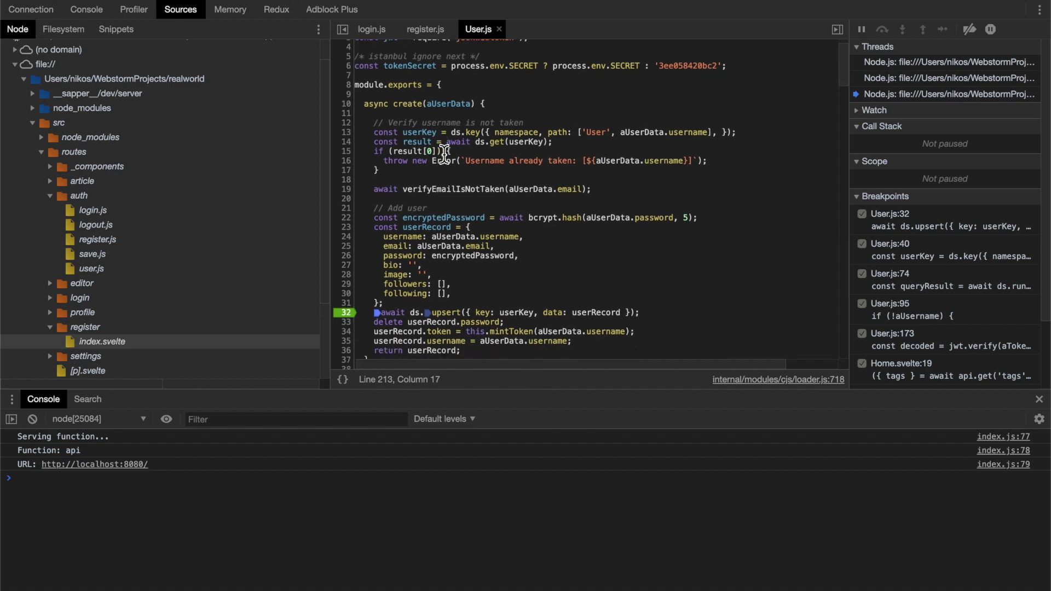
{"action": "key", "text": "super+Tab"}
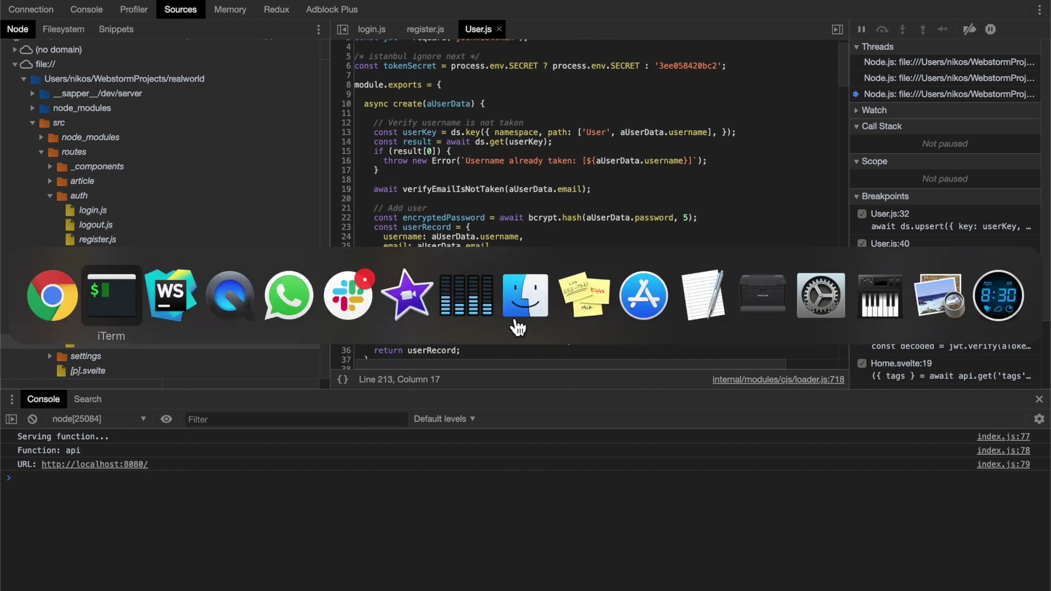
{"action": "key", "text": "super+Tab"}
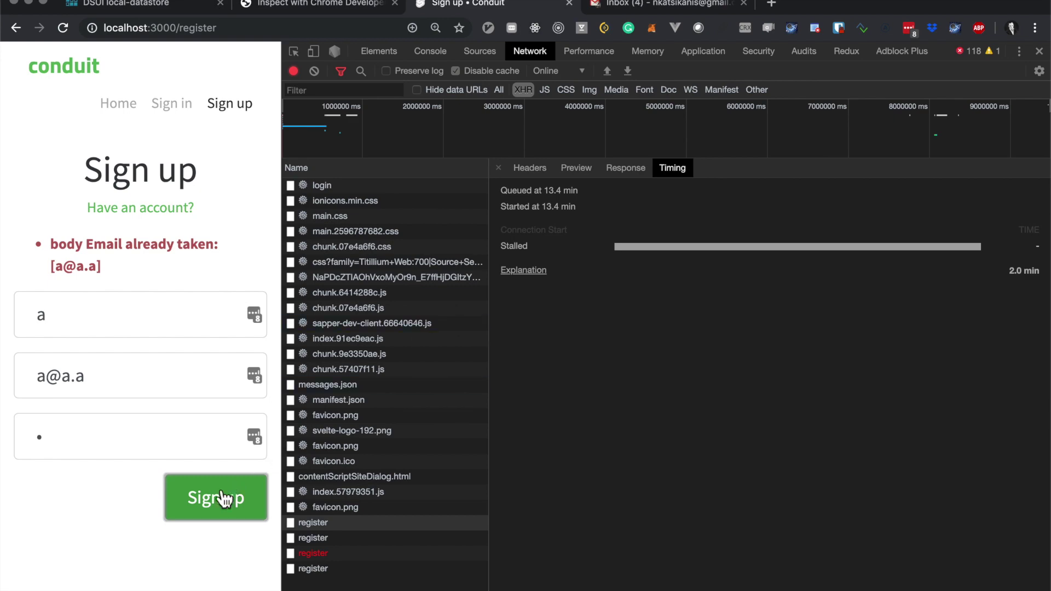
{"action": "key", "text": "super+Tab"}
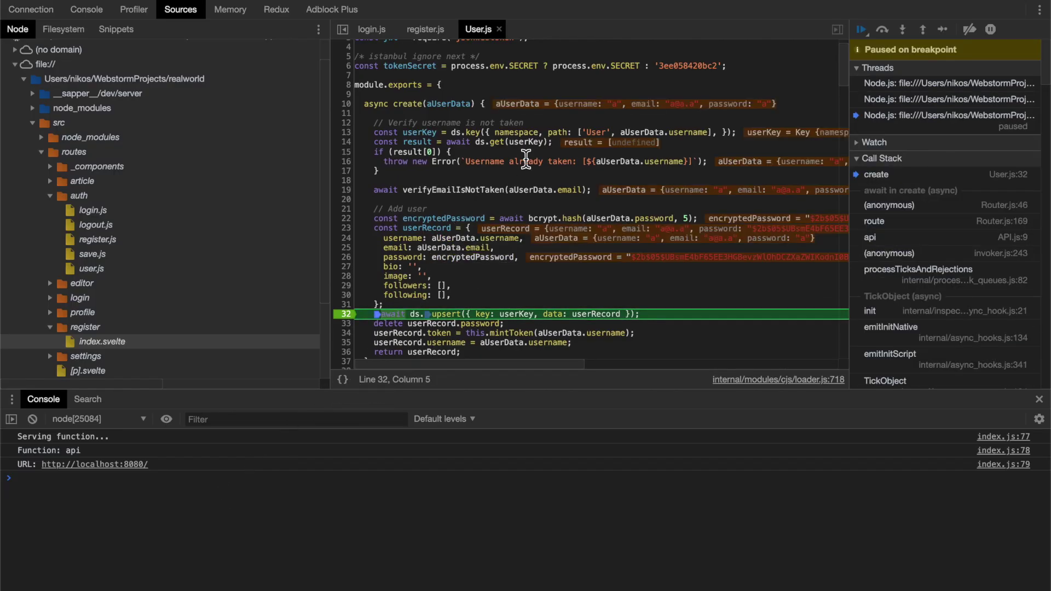
{"action": "scroll", "coordinate": [468, 252], "scroll_direction": "down", "scroll_amount": 1}
{"action": "scroll", "coordinate": [468, 252], "scroll_direction": "up", "scroll_amount": 3}
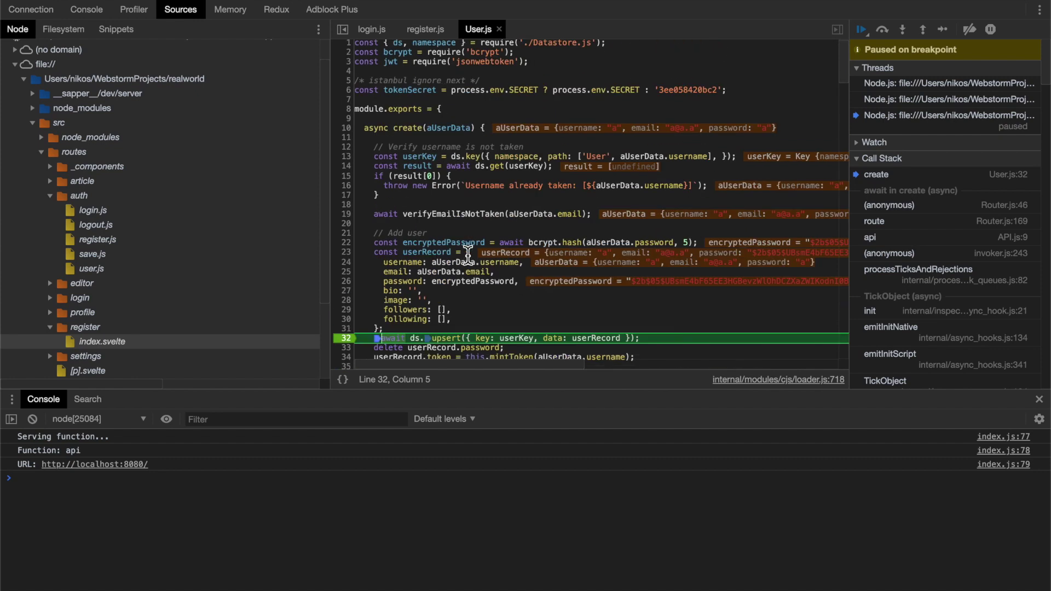
{"action": "scroll", "coordinate": [467, 252], "scroll_direction": "down", "scroll_amount": 5}
{"action": "scroll", "coordinate": [468, 238], "scroll_direction": "down", "scroll_amount": 1}
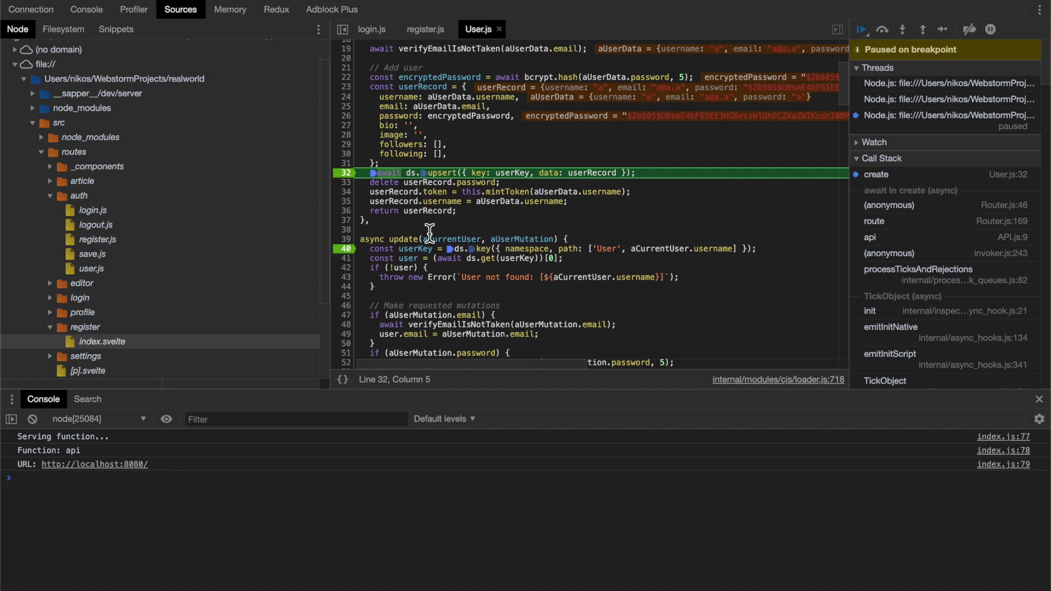
- Set a breakpoint on User.js line 33 and resume so create pauses after the save
{"action": "left_click", "coordinate": [346, 183]}
{"action": "key", "text": "F8"}
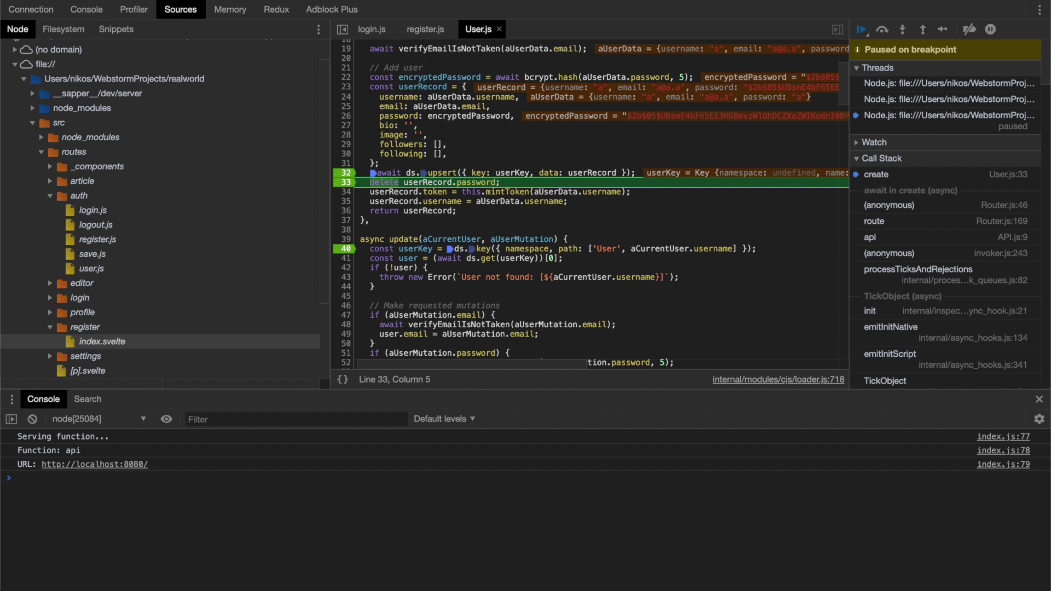
{"action": "key", "text": "super+Tab"}
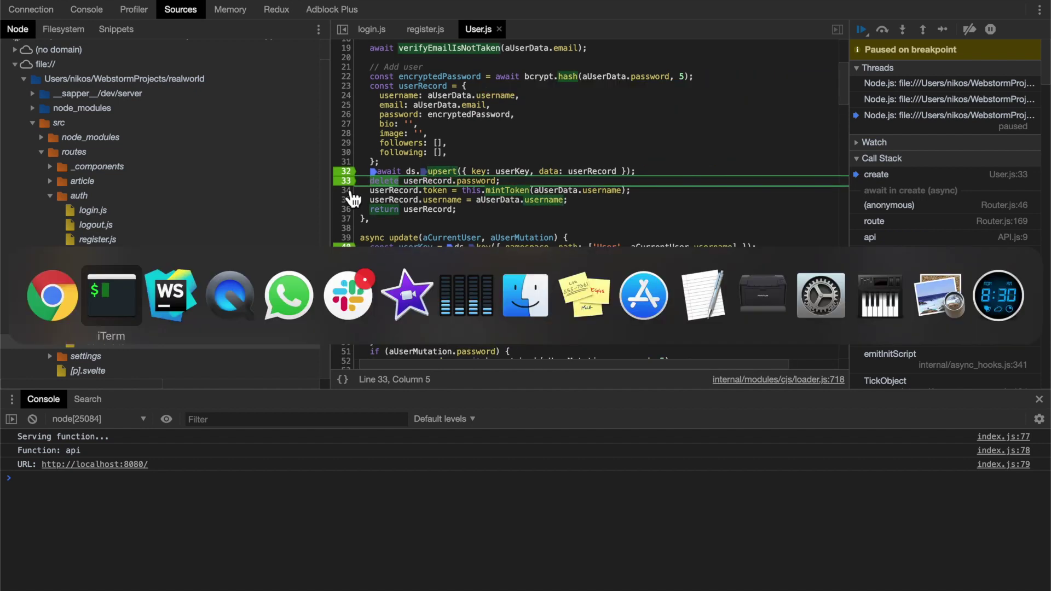
{"action": "key", "text": "shift+Tab"}
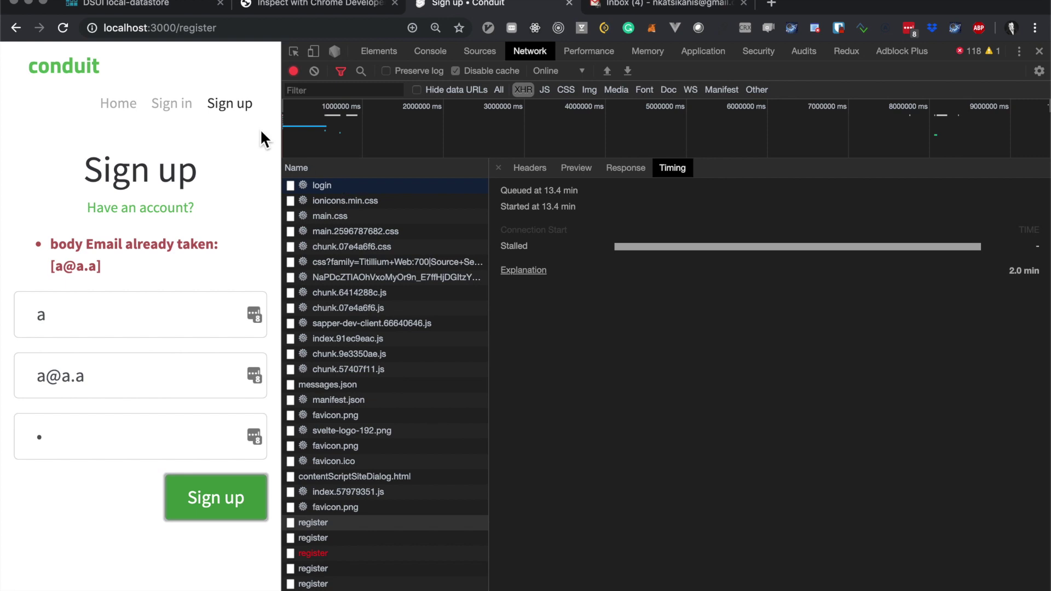
- Open the DSUI datastore viewer tab and reload it
{"action": "left_click", "coordinate": [158, 11]}
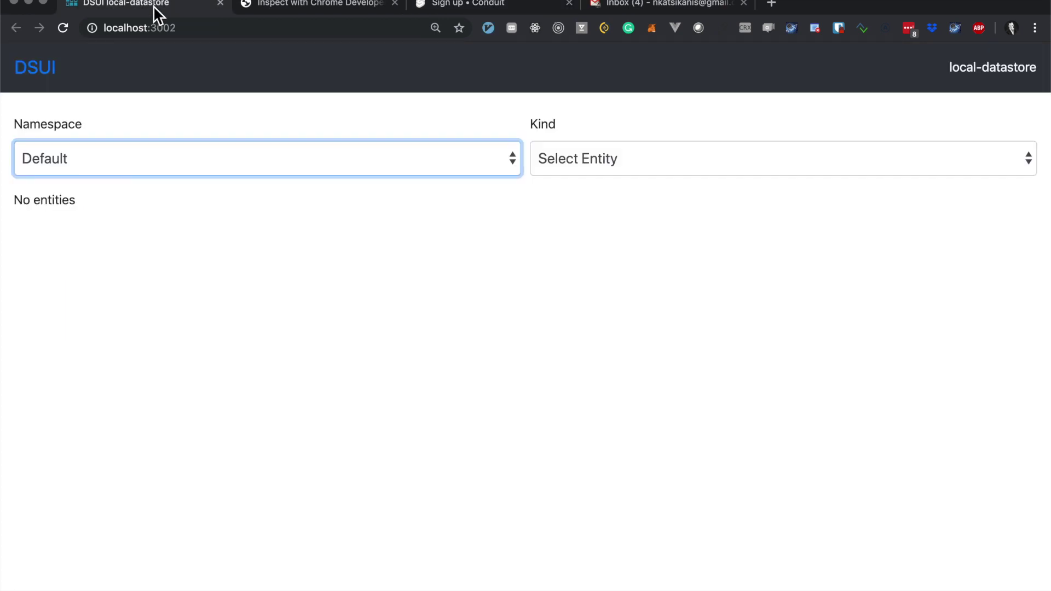
{"action": "left_click", "coordinate": [507, 164]}
{"action": "left_click", "coordinate": [571, 162]}
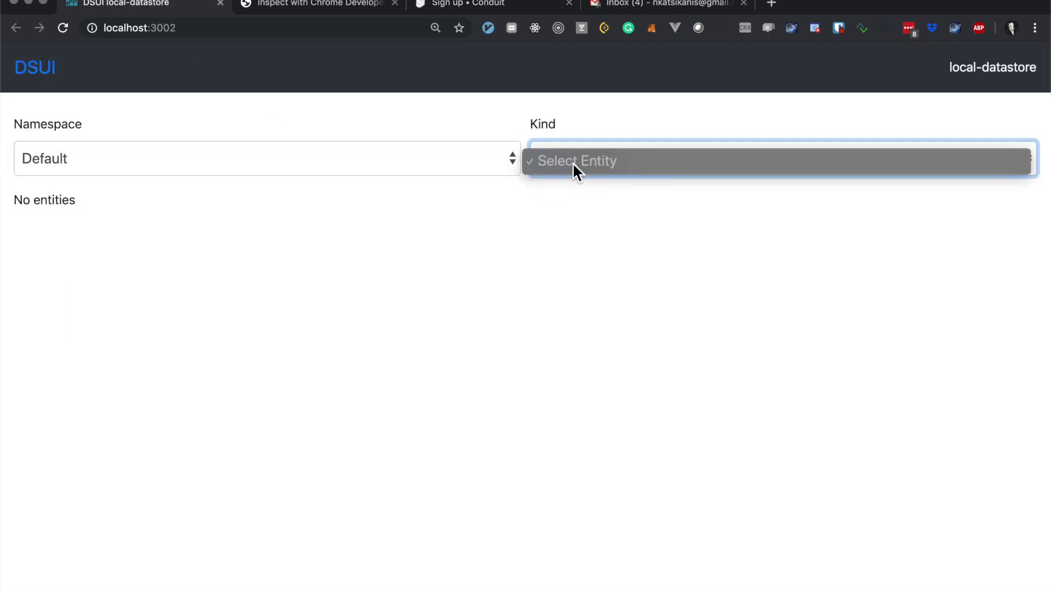
{"action": "left_click", "coordinate": [508, 230]}
{"action": "key", "text": "super+r"}
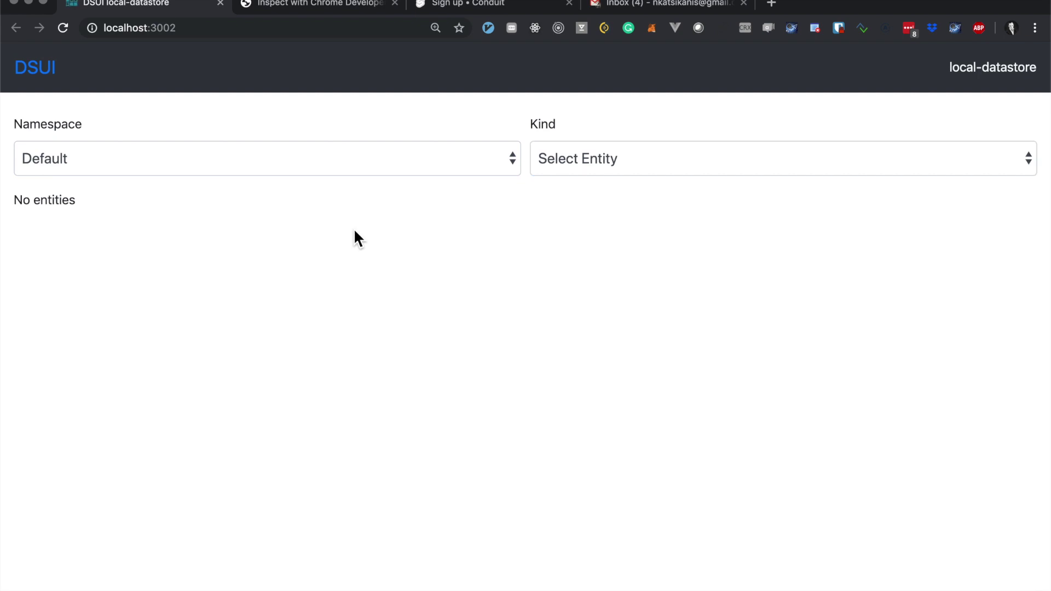
- Check DSUI's Namespace and Kind lists, confirming only Default exists with no entities
{"action": "left_click", "coordinate": [327, 159]}
{"action": "left_click", "coordinate": [310, 238]}
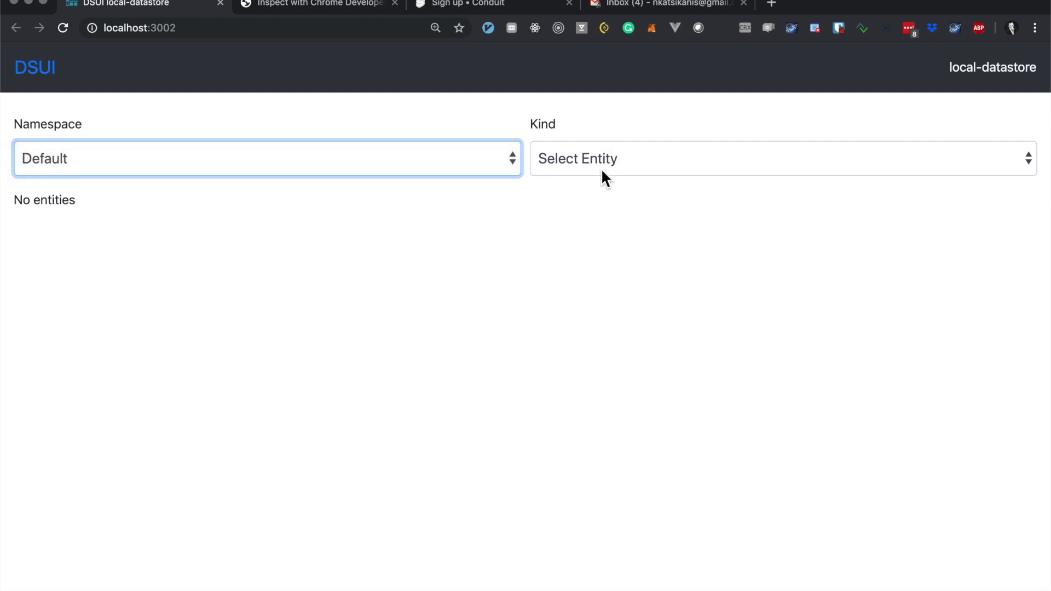
{"action": "left_click", "coordinate": [601, 164]}
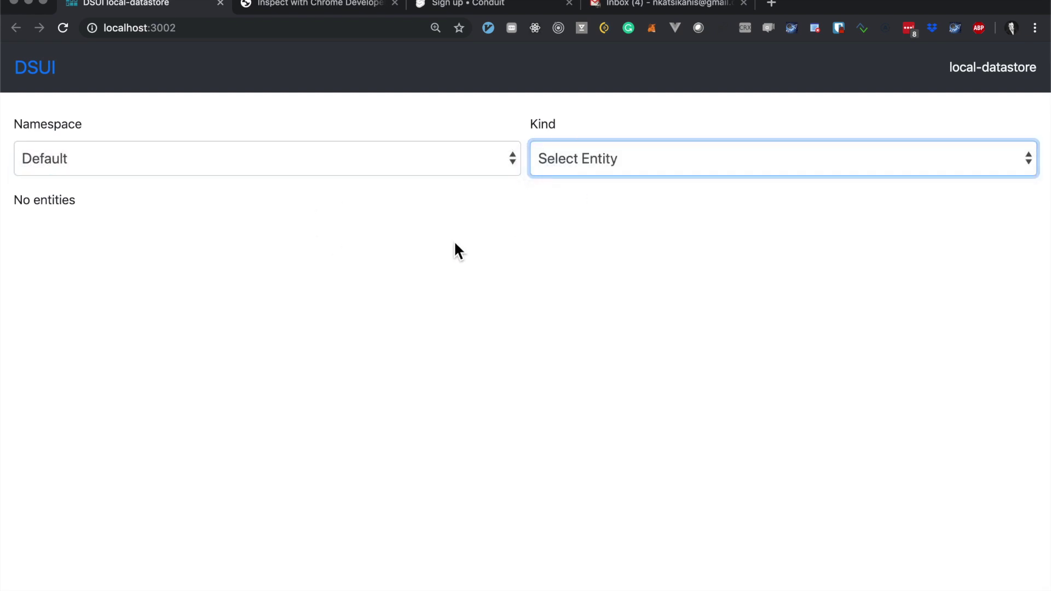
{"action": "left_click", "coordinate": [383, 169]}
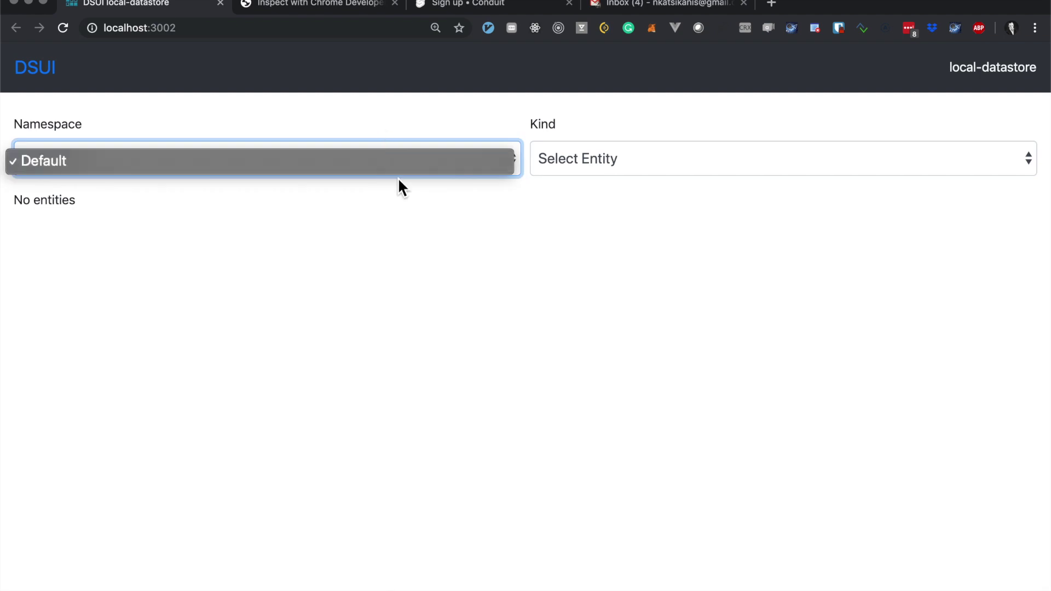
{"action": "left_click", "coordinate": [372, 213]}
{"action": "left_click", "coordinate": [474, 7]}
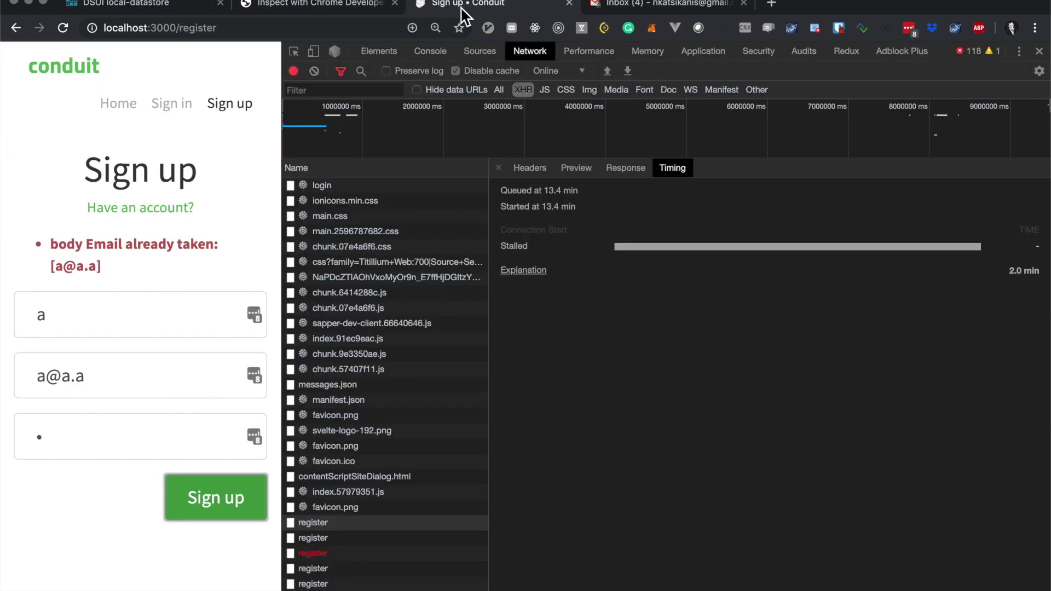
{"action": "key", "text": "super+Tab"}
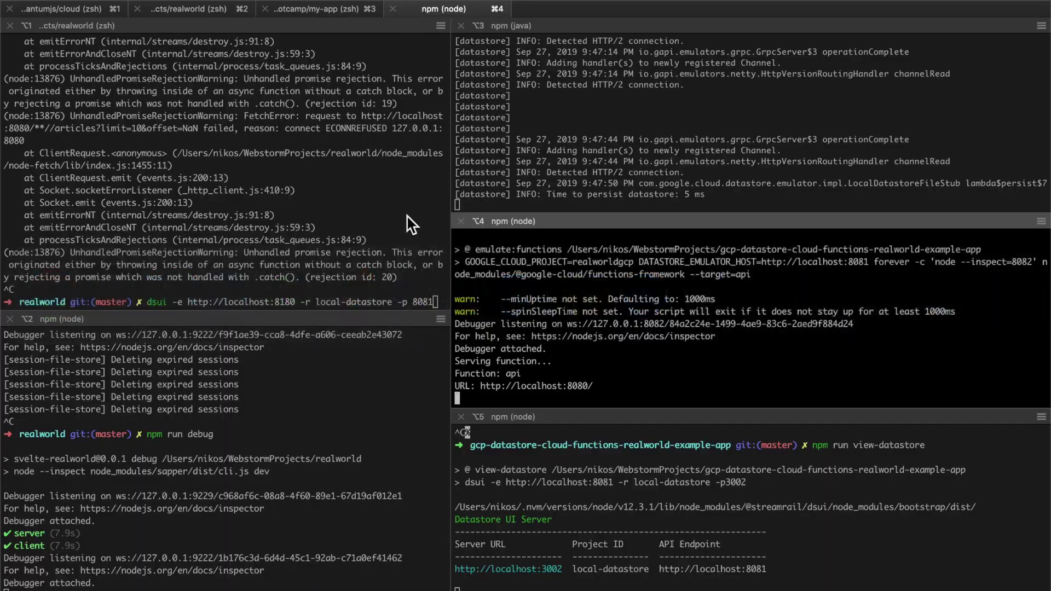
- Resume the Node debugger twice so the registration completes
{"action": "key", "text": "super+Tab"}
{"action": "key", "text": "super+grave"}
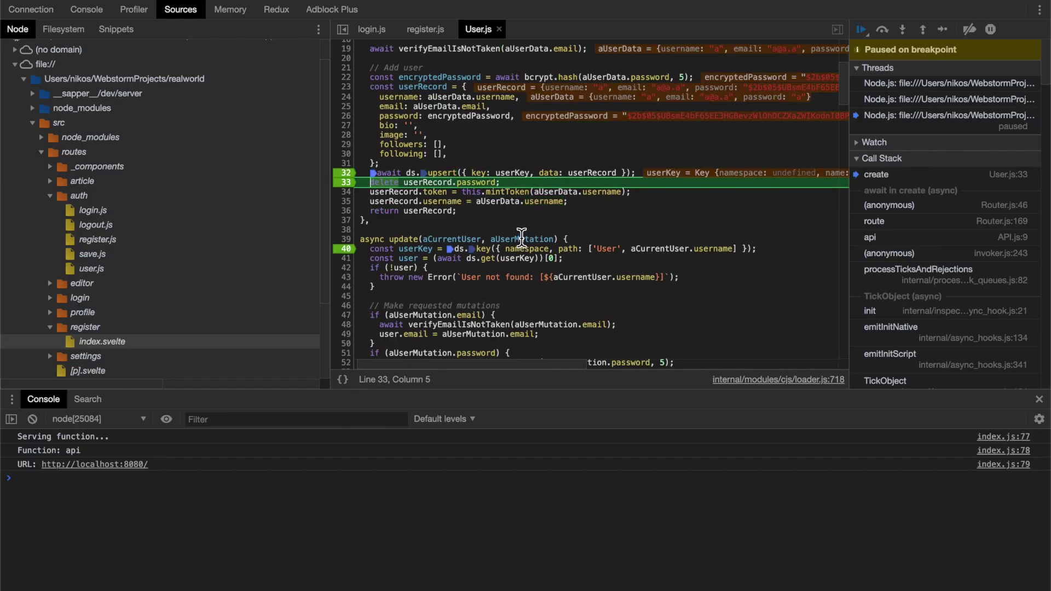
{"action": "key", "text": "F8"}
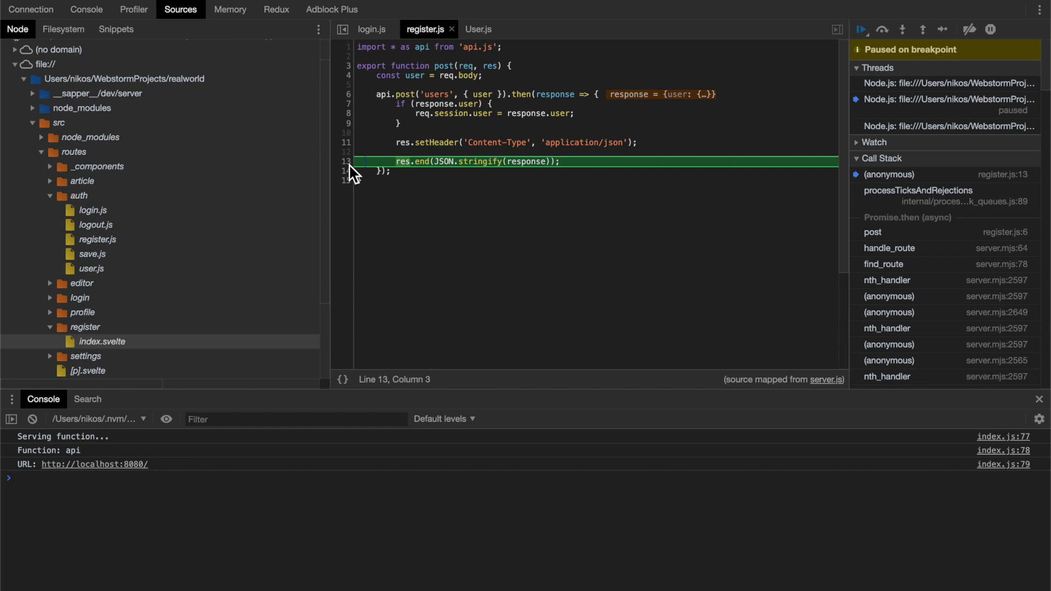
{"action": "key", "text": "F8"}
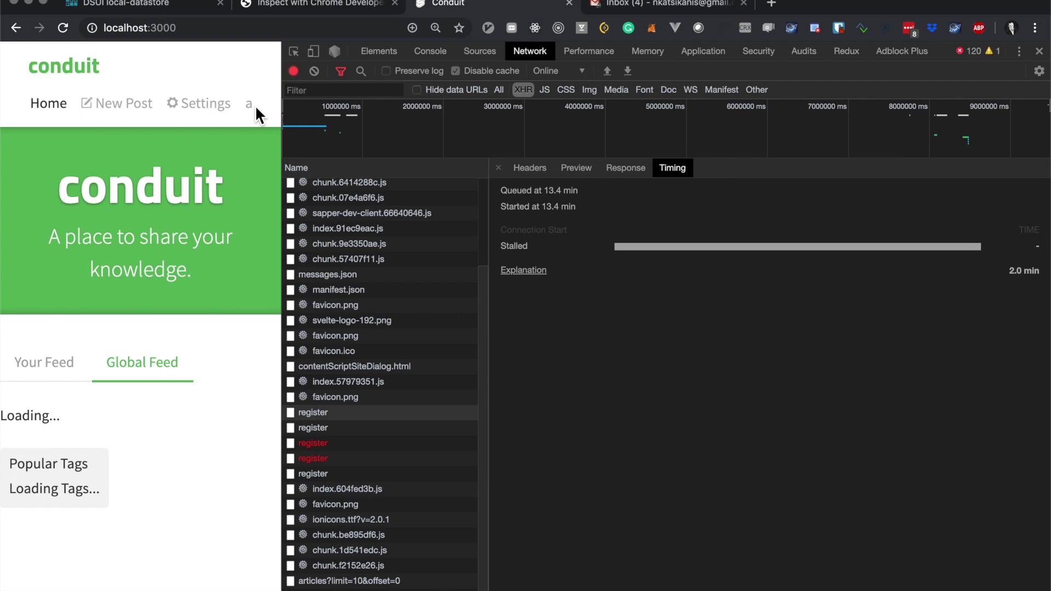
- Reload DSUI and recheck its Namespace and Kind lists, which still show no entities
{"action": "left_click", "coordinate": [154, 8]}
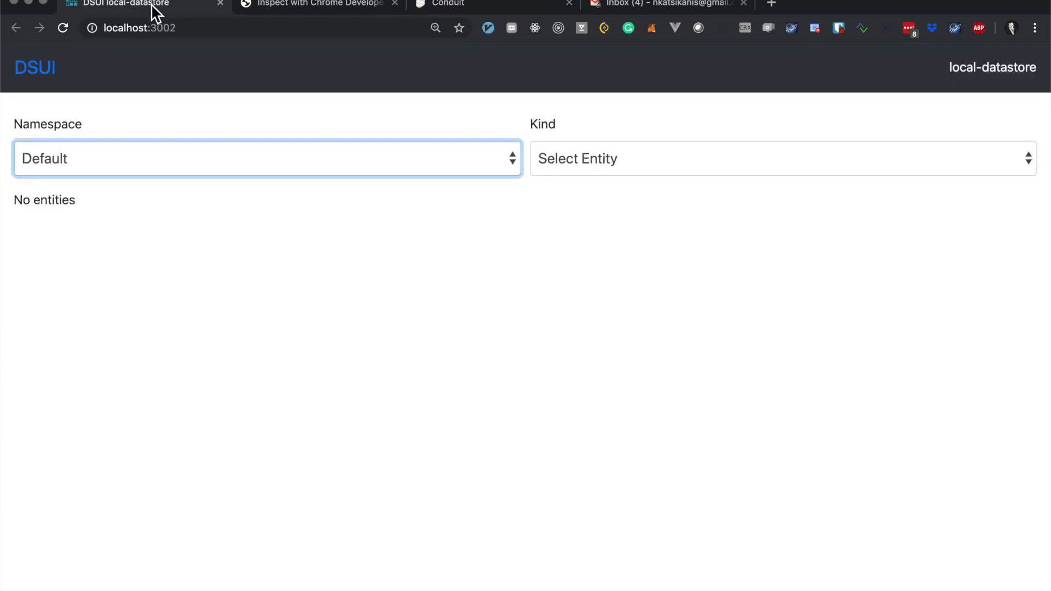
{"action": "key", "text": "super+r"}
{"action": "left_click", "coordinate": [165, 156]}
{"action": "left_click", "coordinate": [575, 177]}
{"action": "left_click", "coordinate": [399, 233]}
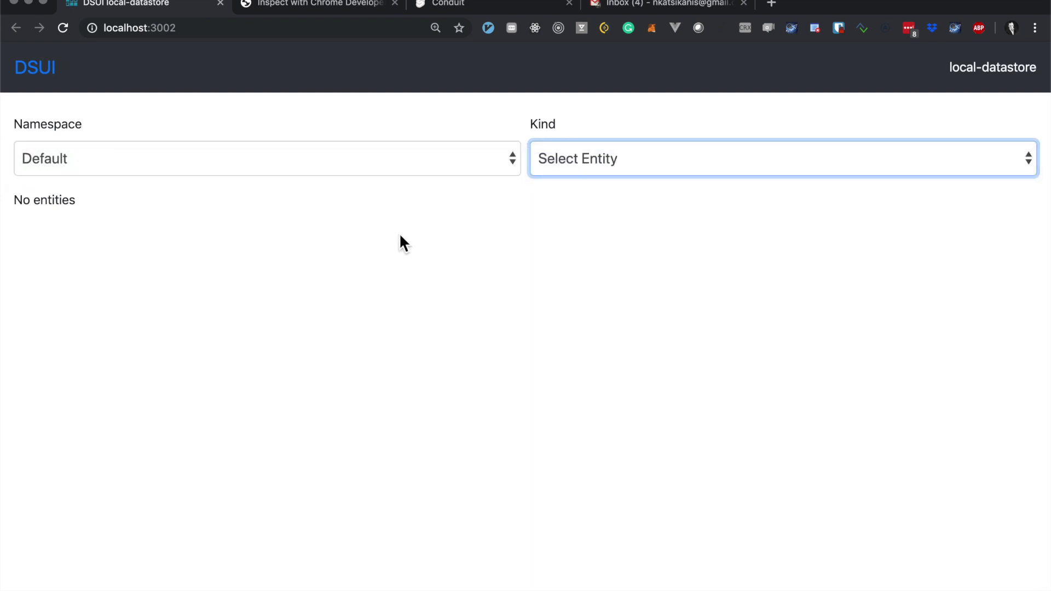
{"action": "key", "text": "super+Tab"}
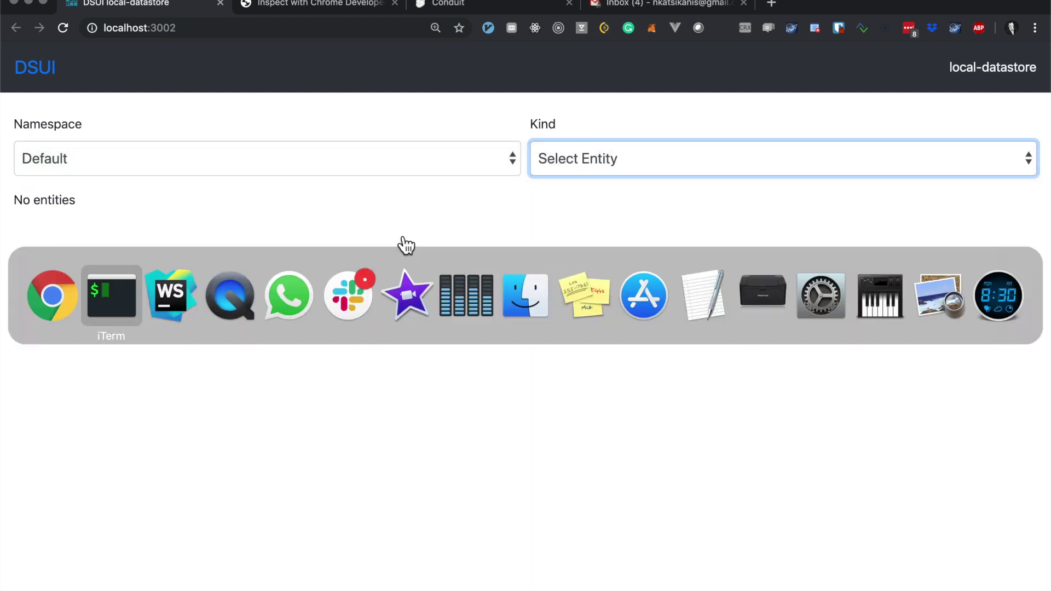
{"action": "key", "text": "Tab"}
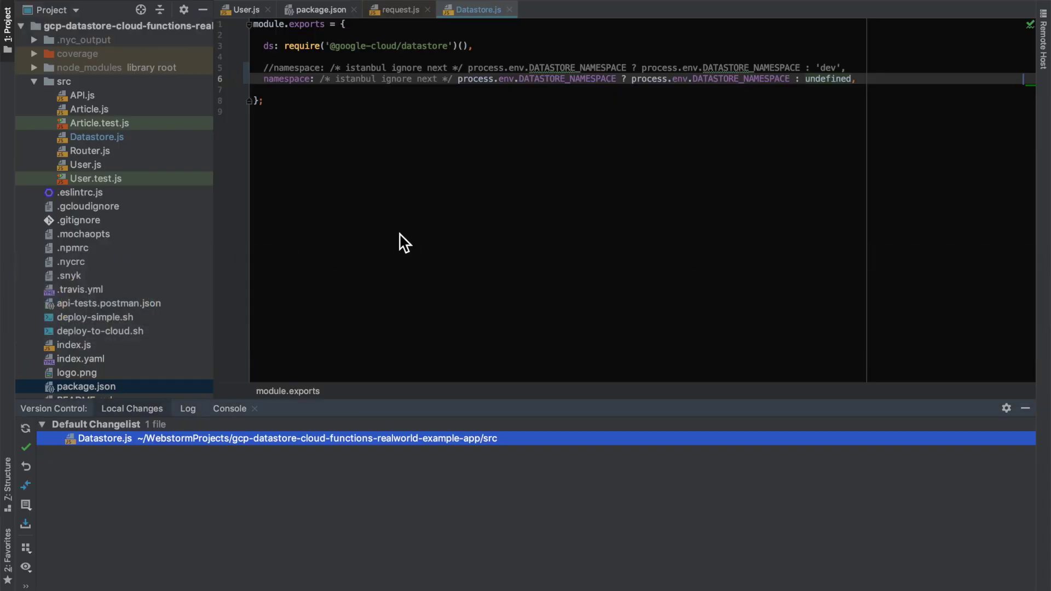
- Undo the Datastore.js namespace edit, restoring the 'dev' default
{"action": "left_click", "coordinate": [451, 178]}
{"action": "key", "text": "super+z"}
{"action": "key", "text": "super+z"}
{"action": "key", "text": "super+z"}
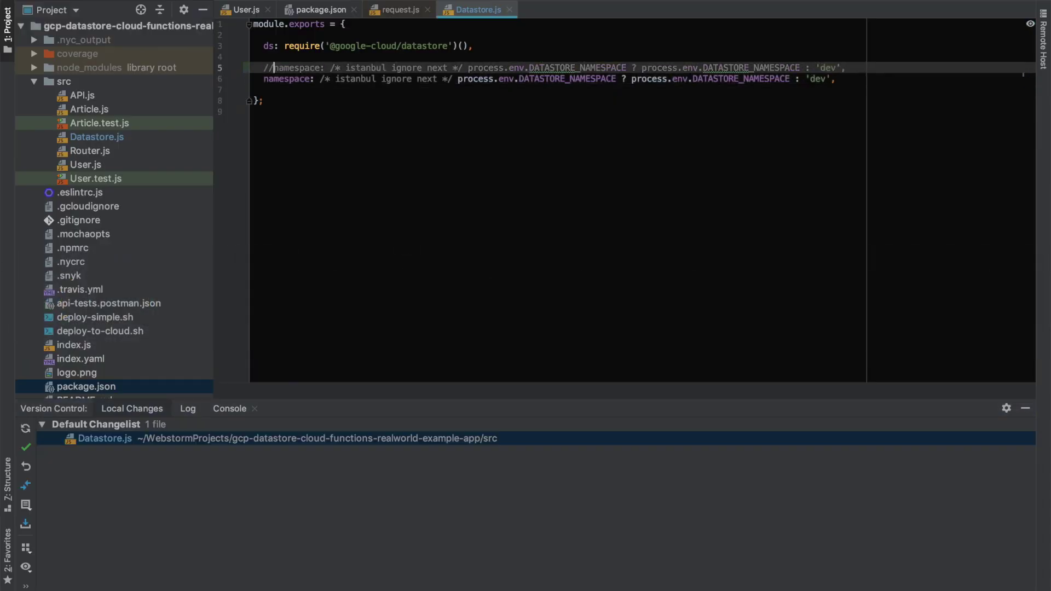
{"action": "key", "text": "super+z"}
{"action": "key", "text": "super+z"}
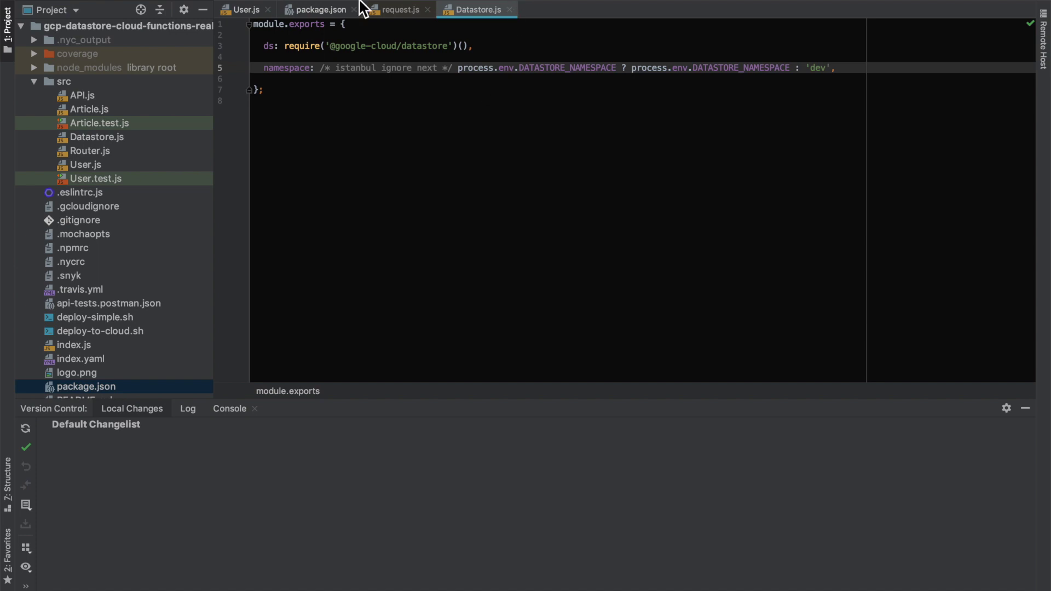
- In User.js, remove namespace from the User key options on line 13
{"action": "left_click", "coordinate": [246, 10]}
{"action": "scroll", "coordinate": [512, 220], "scroll_direction": "down", "scroll_amount": 1}
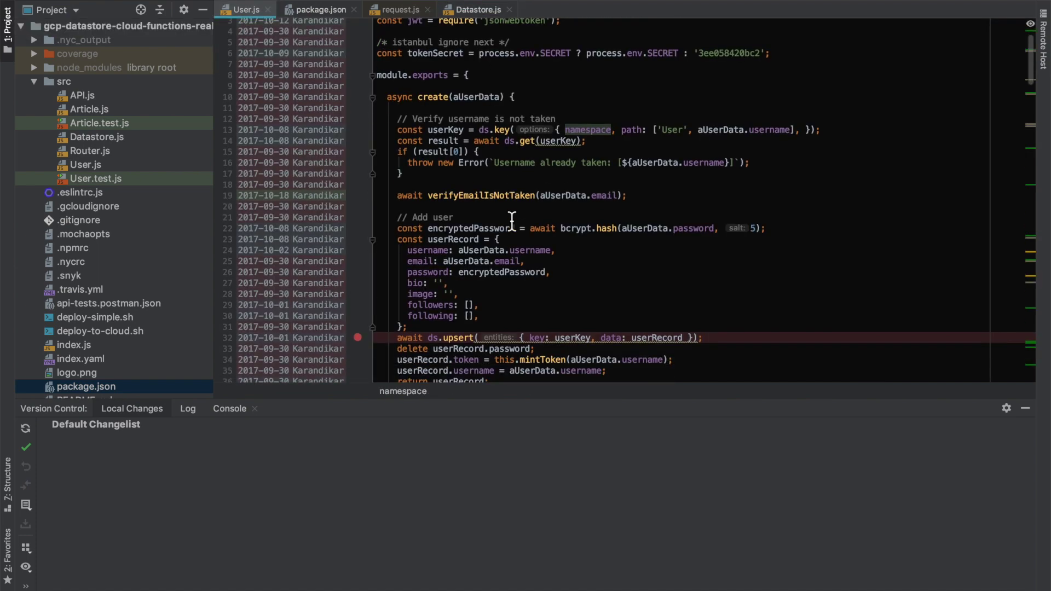
{"action": "left_click", "coordinate": [614, 130]}
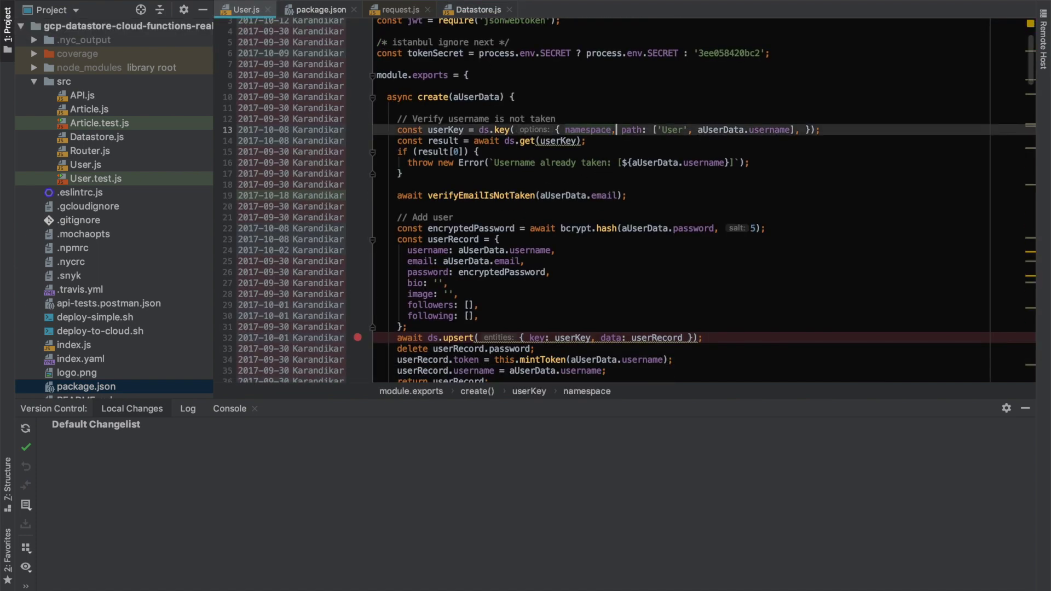
{"action": "key", "text": "alt+shift+Left"}
{"action": "key", "text": "BackSpace"}
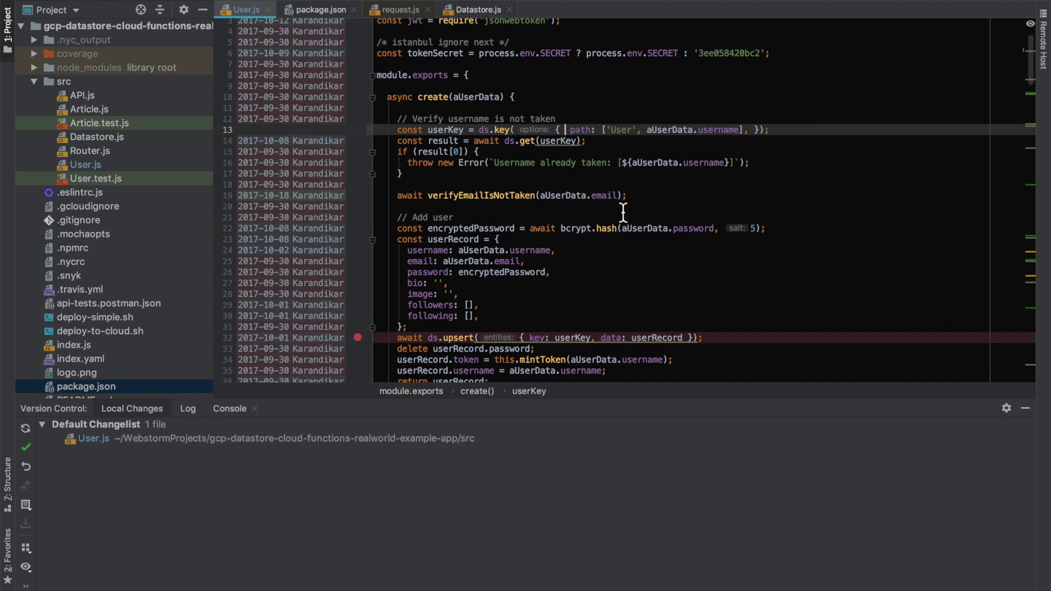
{"action": "key", "text": "ctrl+f"}
{"action": "type", "text": "na"}
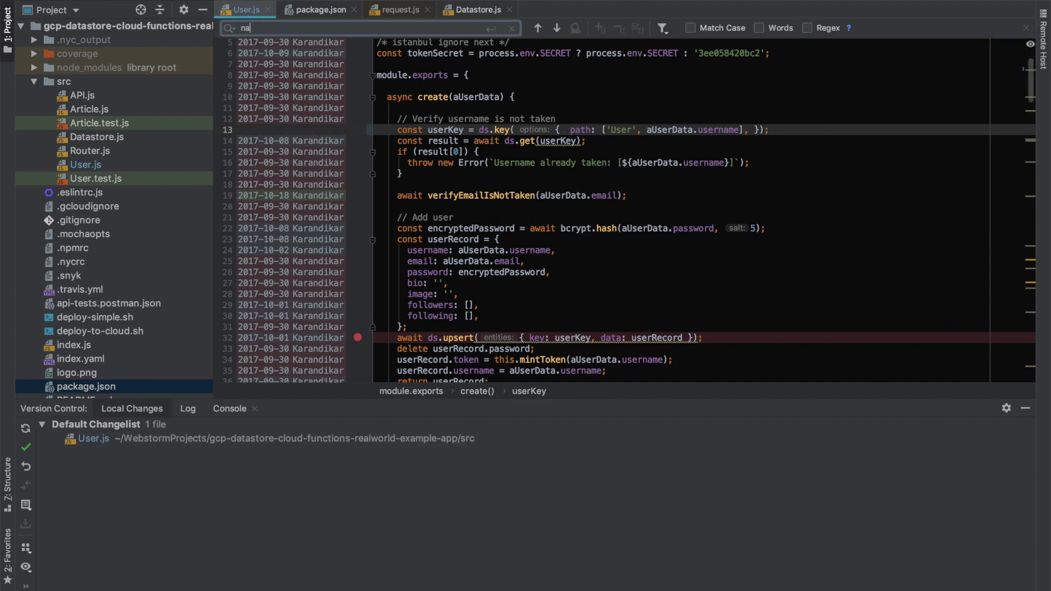
{"action": "type", "text": "mes"}
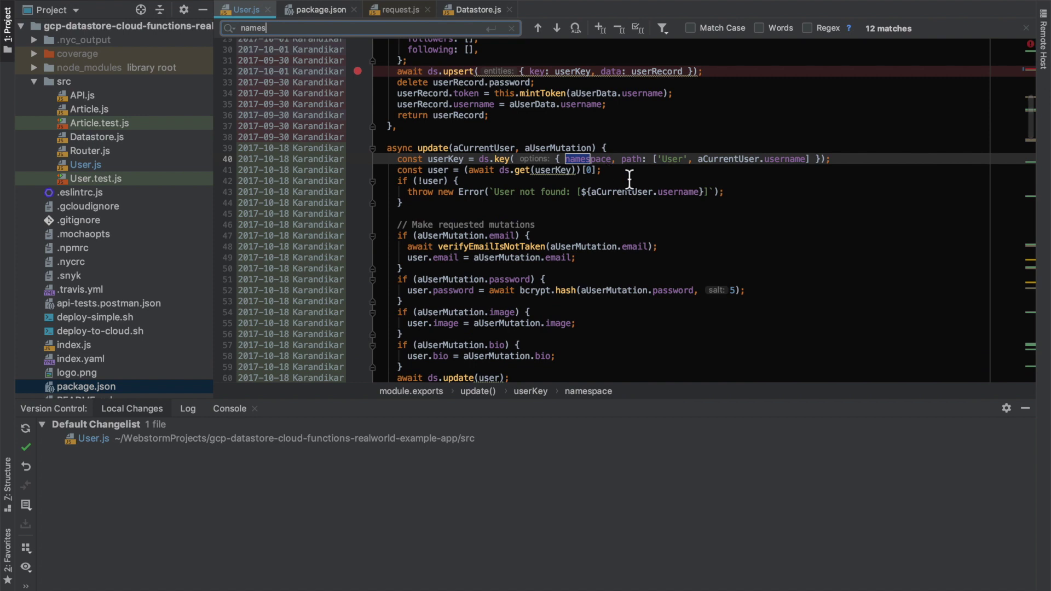
{"action": "scroll", "coordinate": [573, 164], "scroll_direction": "up", "scroll_amount": 2}
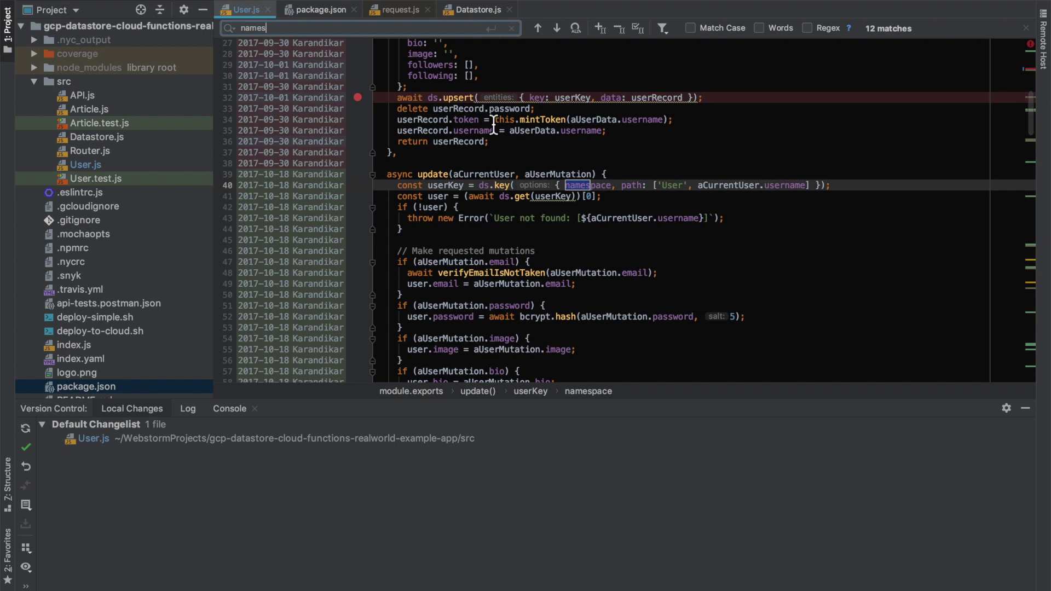
{"action": "scroll", "coordinate": [493, 124], "scroll_direction": "up", "scroll_amount": 5}
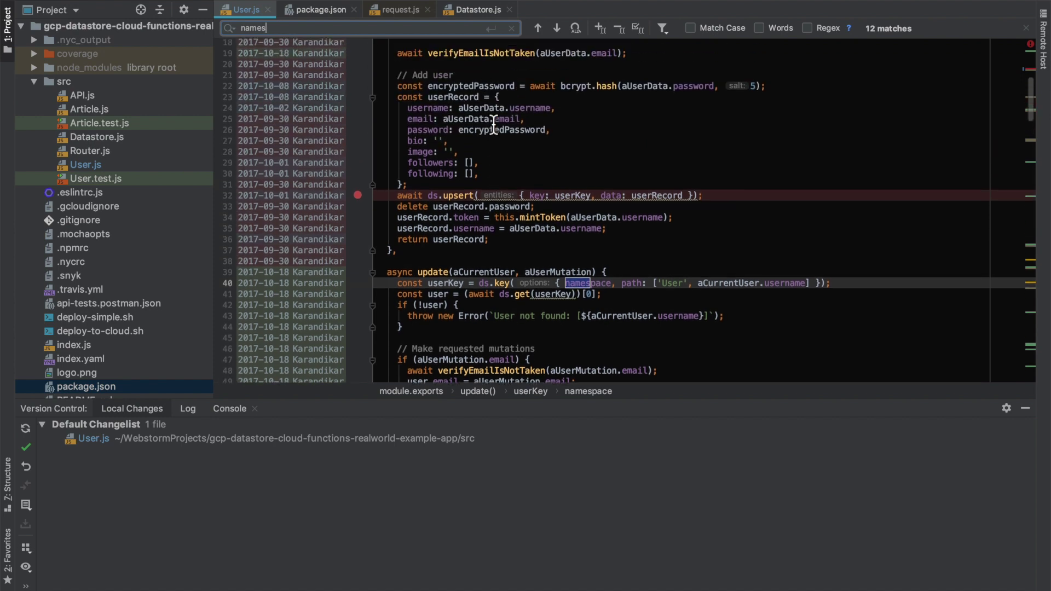
{"action": "scroll", "coordinate": [489, 113], "scroll_direction": "up", "scroll_amount": 3}
- Delete the namespace argument from verifyEmailIsNotTaken's createQuery on line 211
{"action": "left_click", "coordinate": [484, 86], "text": "ctrl"}
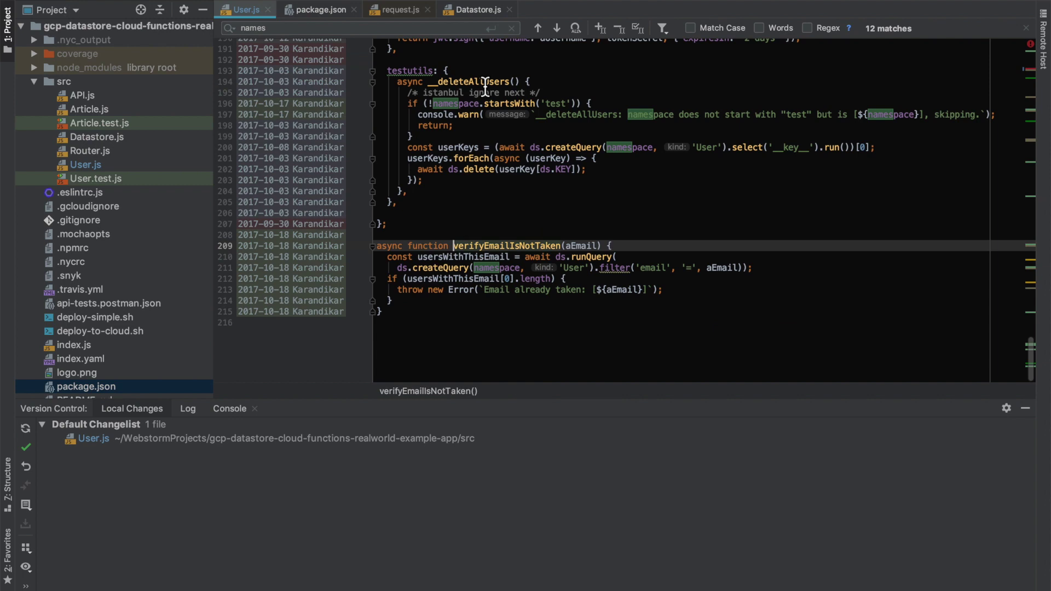
{"action": "left_click", "coordinate": [532, 270]}
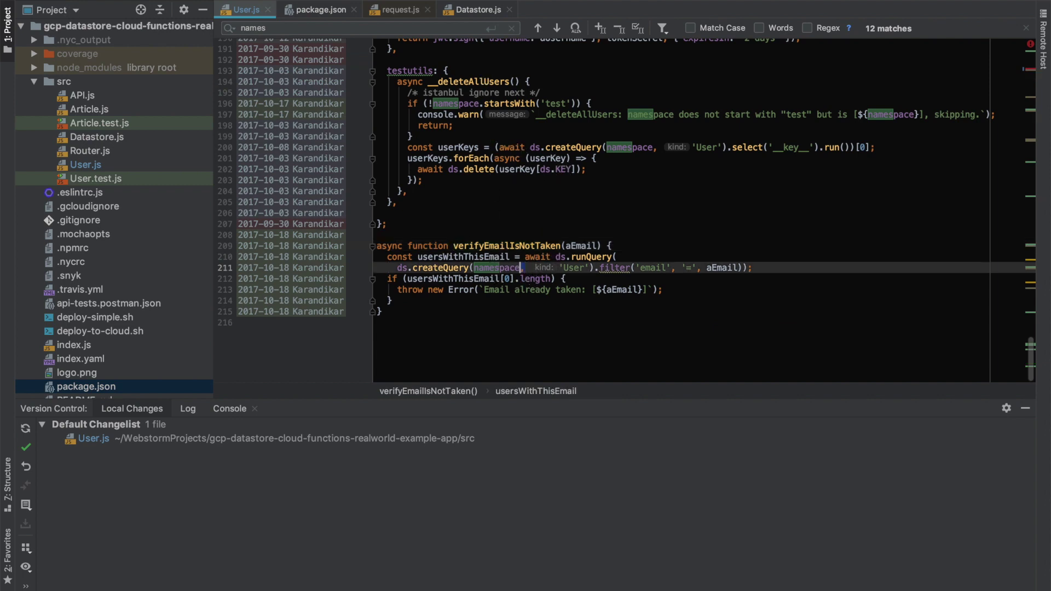
{"action": "double_click", "coordinate": [496, 268]}
{"action": "key", "text": "BackSpace"}
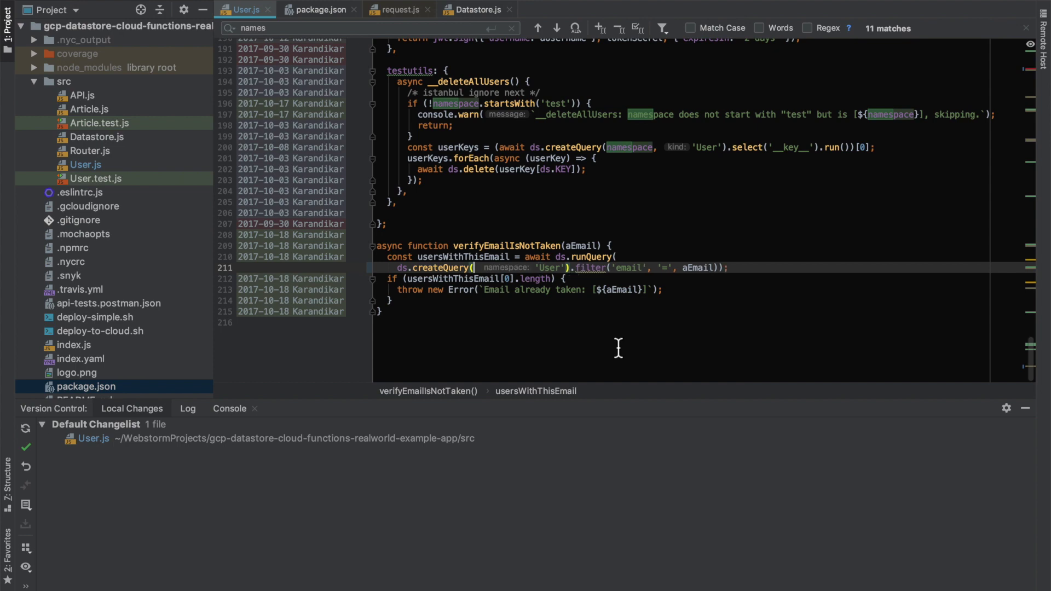
- Restart the functions server in iTerm2, then review User.js's diff from Local Changes
{"action": "key", "text": "super+Tab"}
{"action": "key", "text": "super+Tab"}
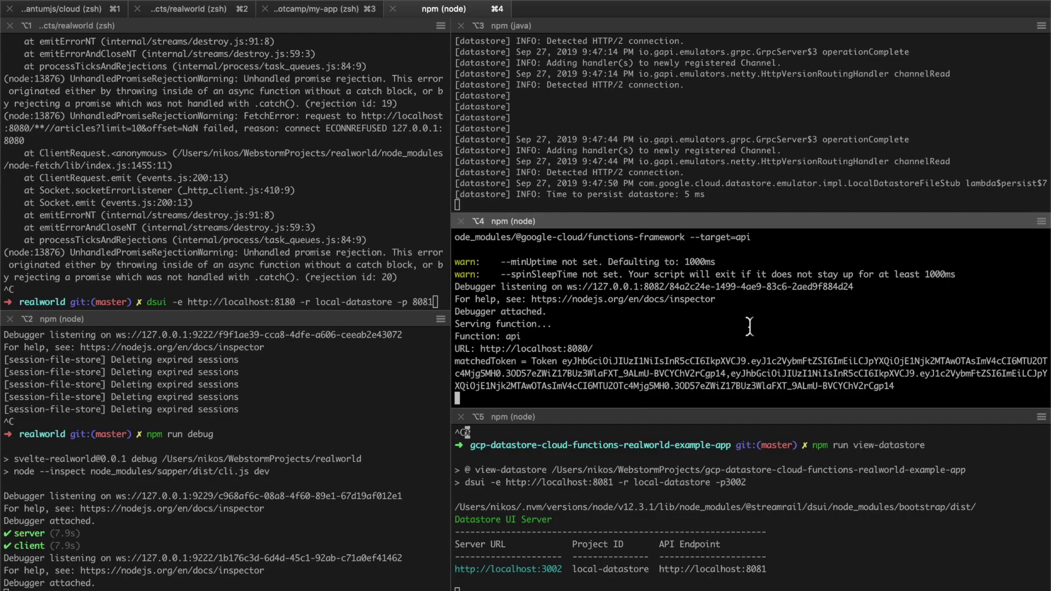
{"action": "key", "text": "ctrl+c"}
{"action": "key", "text": "Up"}
{"action": "key", "text": "Return"}
{"action": "key", "text": "super+Tab"}
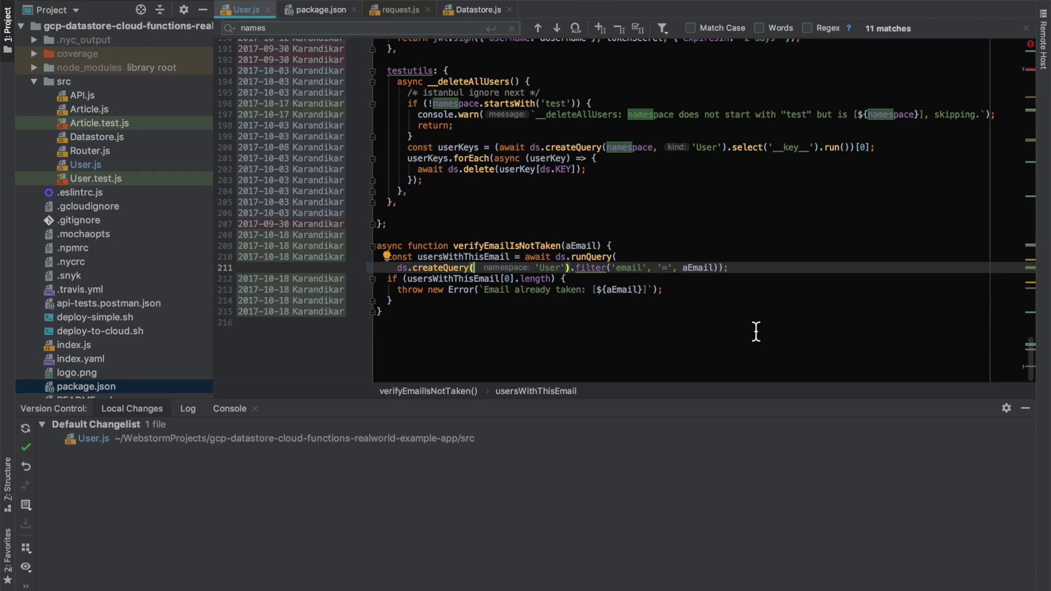
{"action": "double_click", "coordinate": [347, 443]}
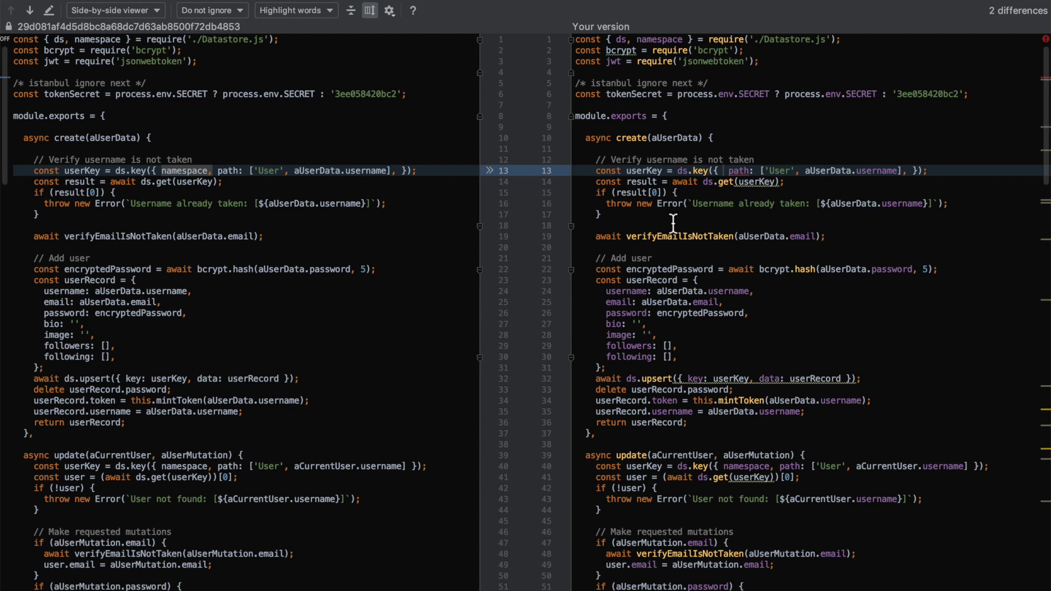
{"action": "scroll", "coordinate": [673, 221], "scroll_direction": "down", "scroll_amount": 5}
{"action": "scroll", "coordinate": [673, 221], "scroll_direction": "down", "scroll_amount": 10}
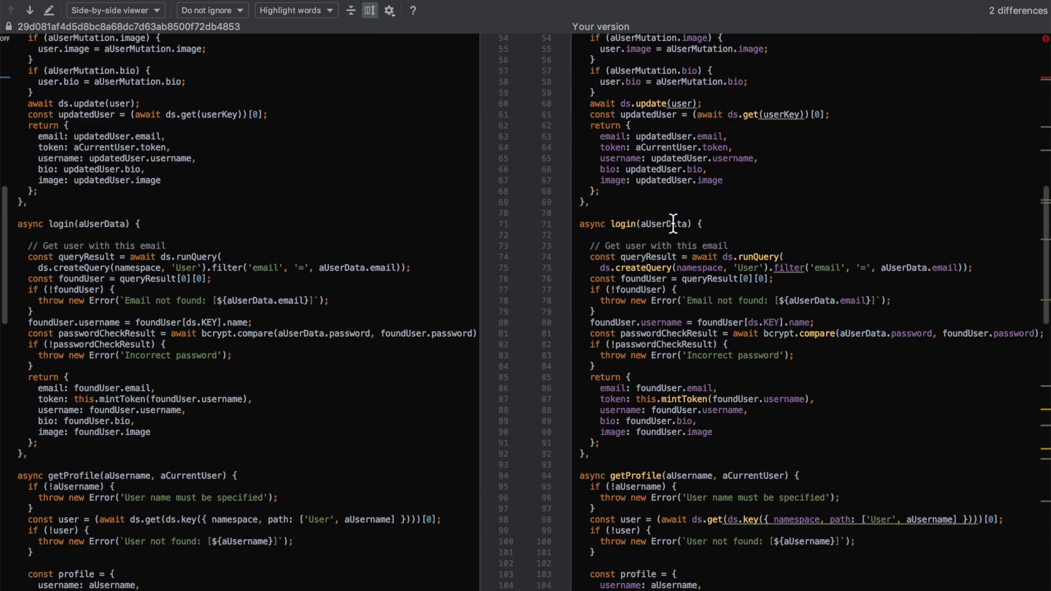
{"action": "scroll", "coordinate": [674, 224], "scroll_direction": "up", "scroll_amount": 10}
{"action": "scroll", "coordinate": [673, 223], "scroll_direction": "up", "scroll_amount": 10}
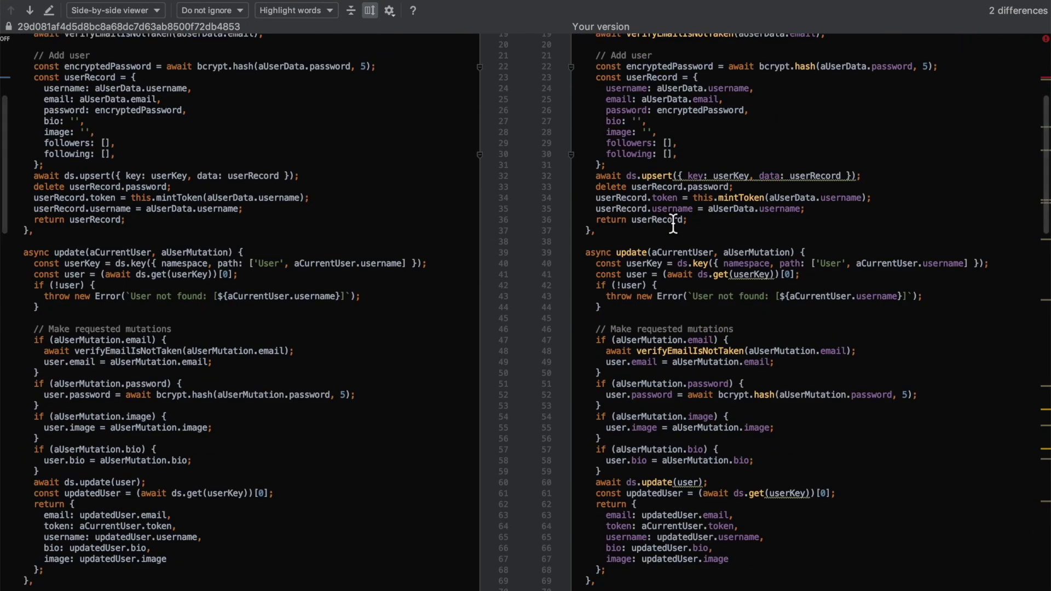
{"action": "key", "text": "super+Tab"}
{"action": "key", "text": "super+Tab"}
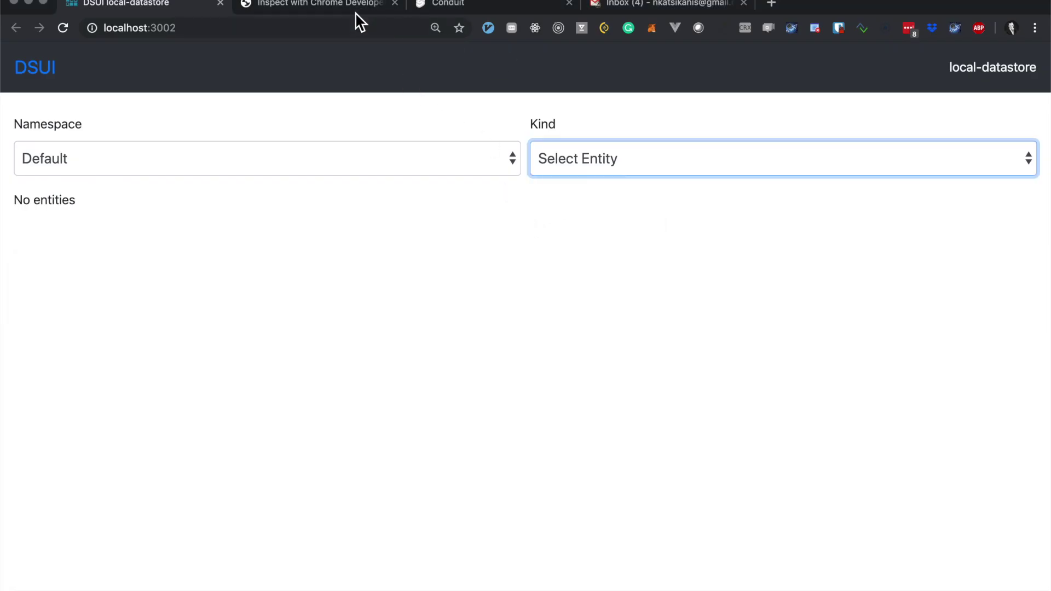
- Resume the Node inspector three times, past the authenticateToken and getProfile breakpoints
{"action": "left_click", "coordinate": [361, 4]}
{"action": "left_click", "coordinate": [448, 3]}
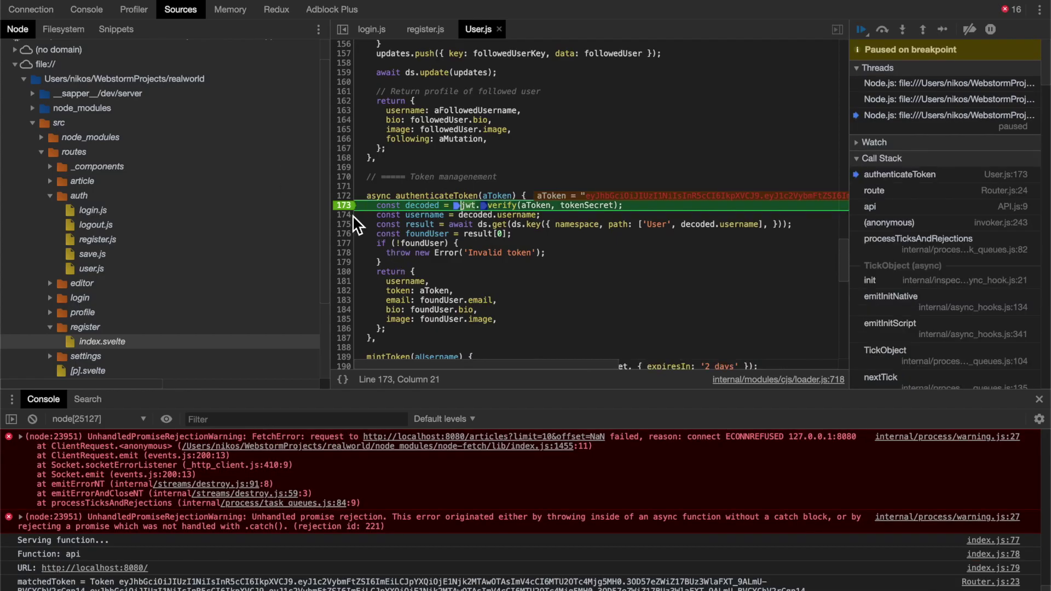
{"action": "key", "text": "F8"}
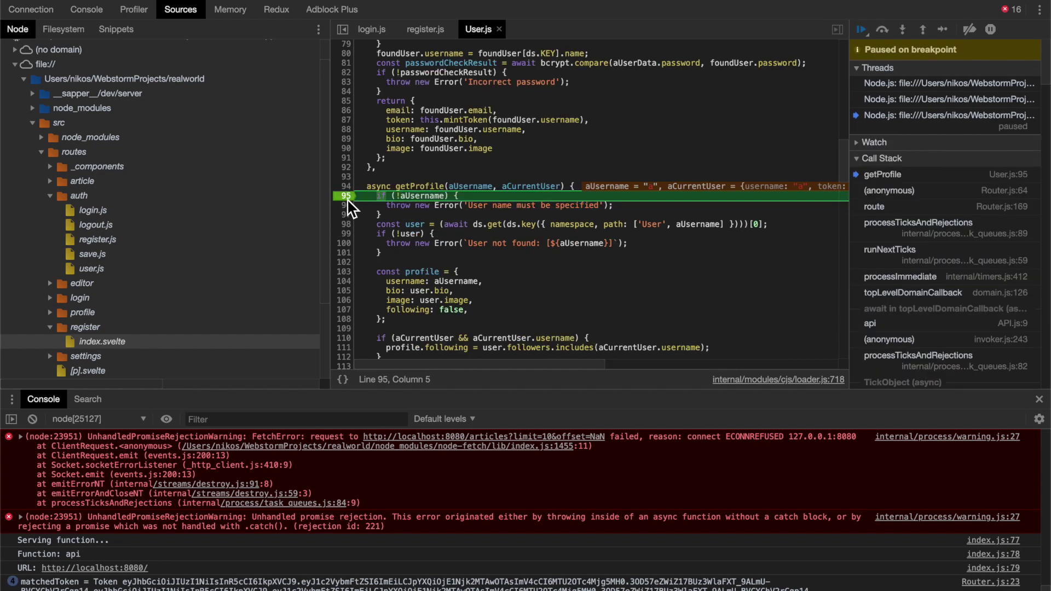
{"action": "key", "text": "F8"}
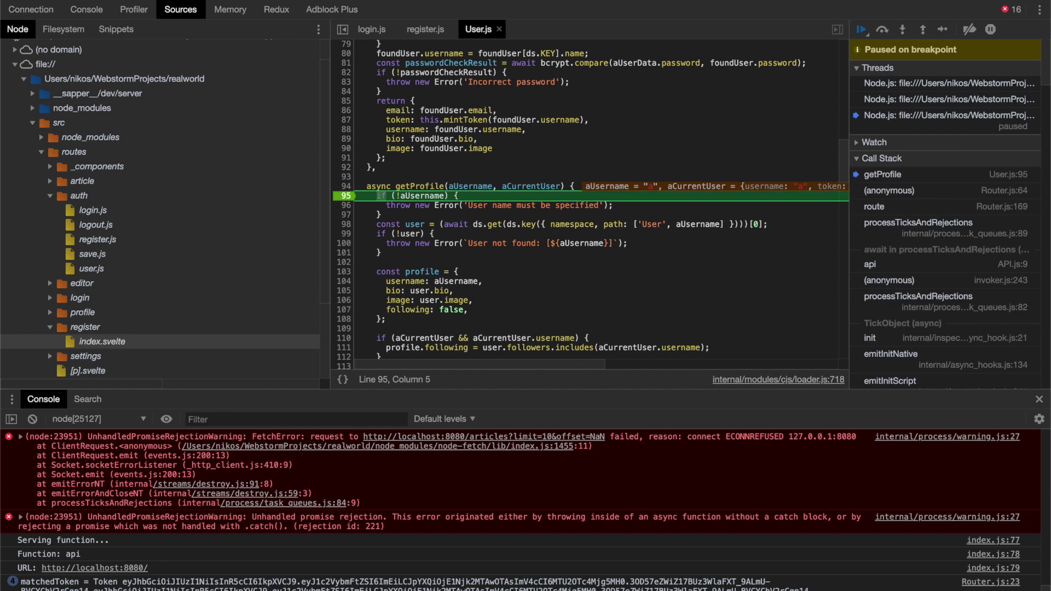
{"action": "key", "text": "F8"}
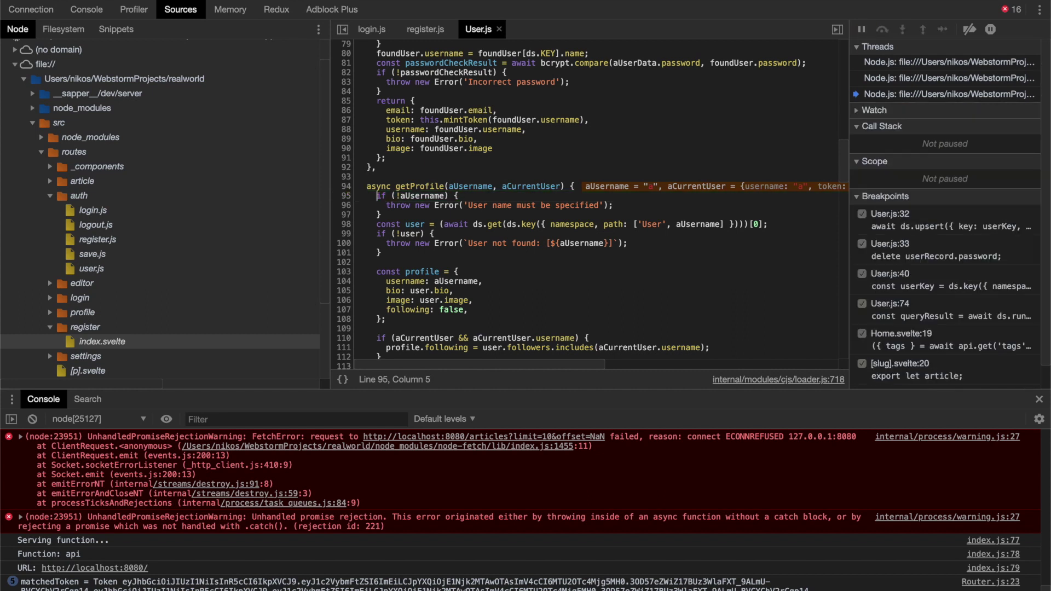
{"action": "key", "text": "super+Tab"}
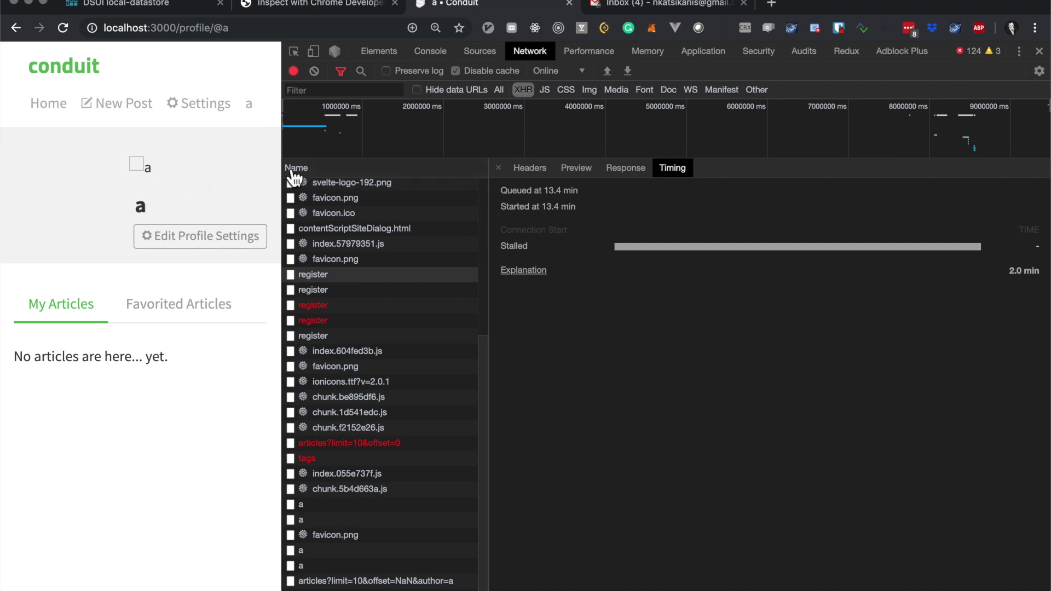
- Close DevTools and log out of Conduit from its Settings page
{"action": "key", "text": "super+alt+i"}
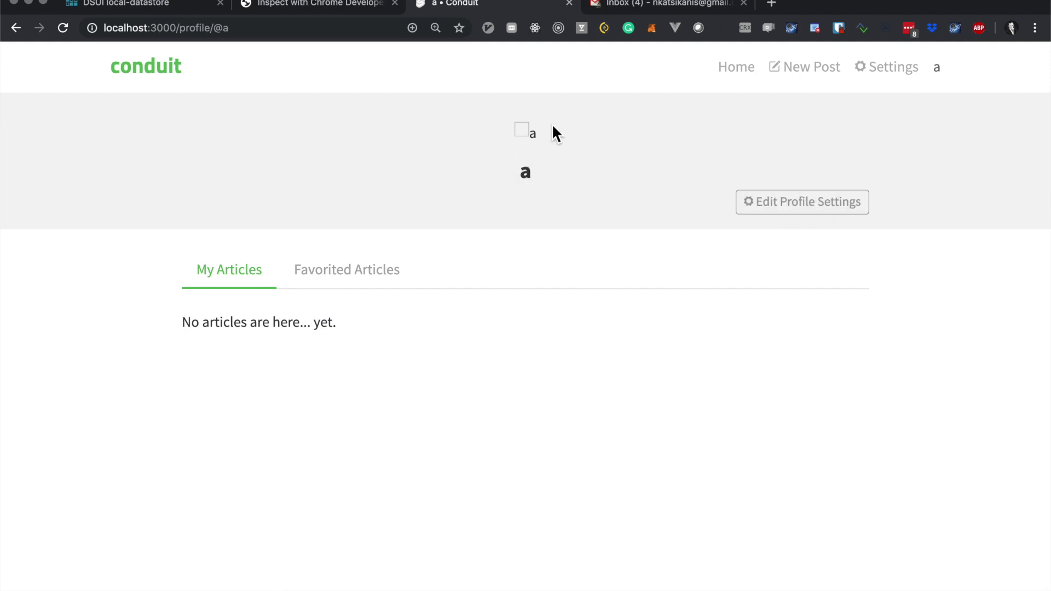
{"action": "scroll", "coordinate": [626, 405], "scroll_direction": "down", "scroll_amount": 3}
{"action": "scroll", "coordinate": [626, 405], "scroll_direction": "up", "scroll_amount": 3}
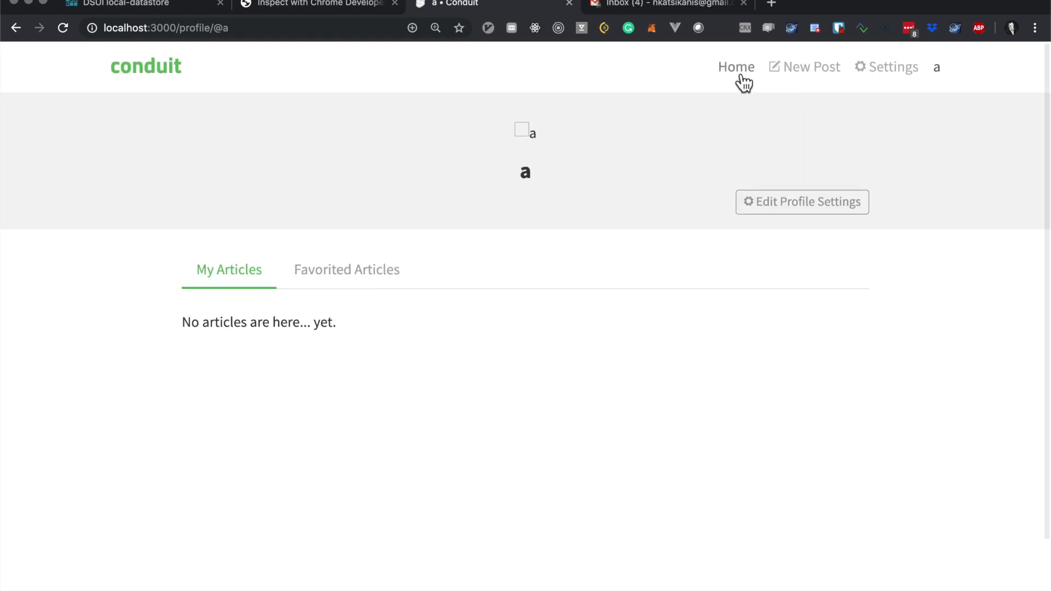
{"action": "left_click", "coordinate": [736, 66]}
{"action": "left_click", "coordinate": [789, 68]}
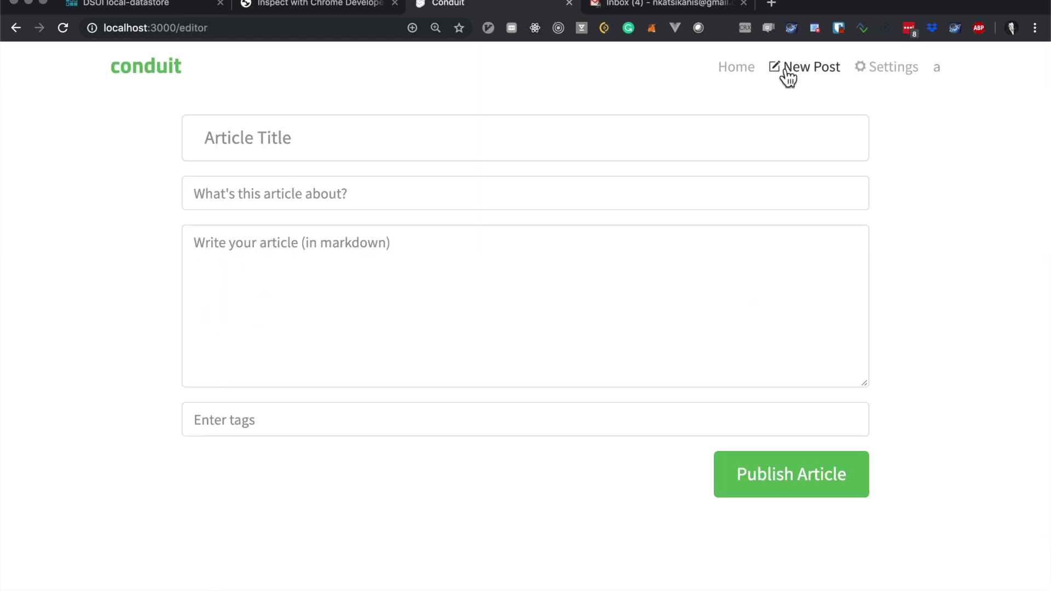
{"action": "left_click", "coordinate": [894, 67]}
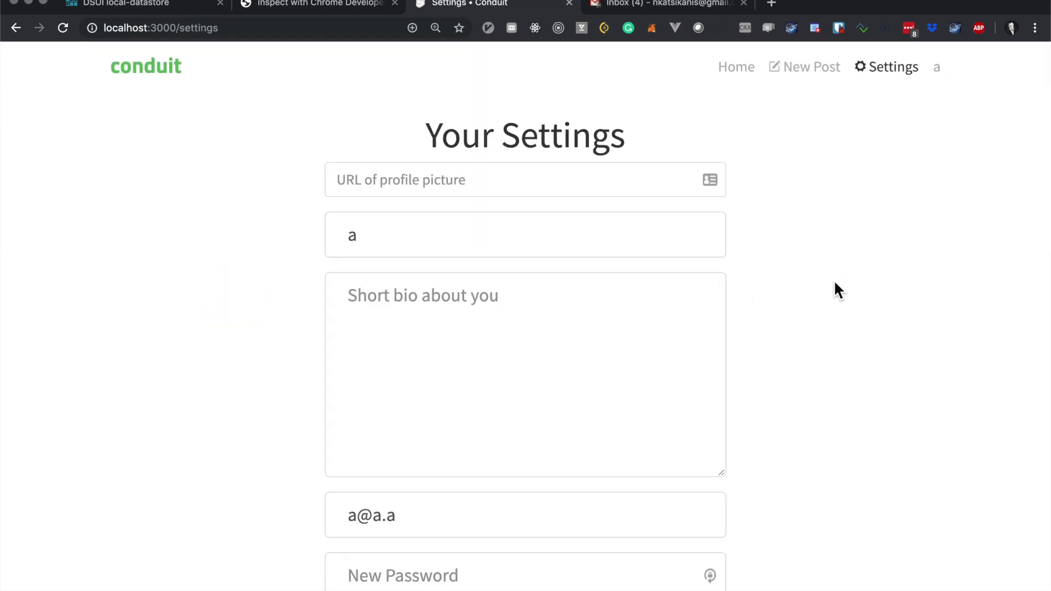
{"action": "scroll", "coordinate": [834, 280], "scroll_direction": "down", "scroll_amount": 4}
{"action": "left_click", "coordinate": [462, 517]}
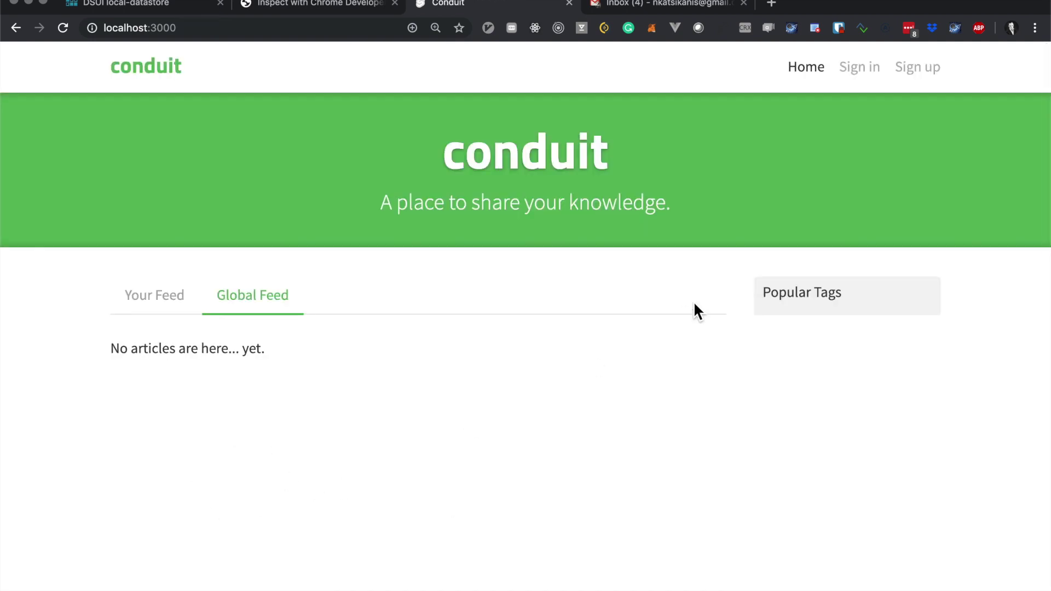
{"action": "key", "text": "alt+super+i"}
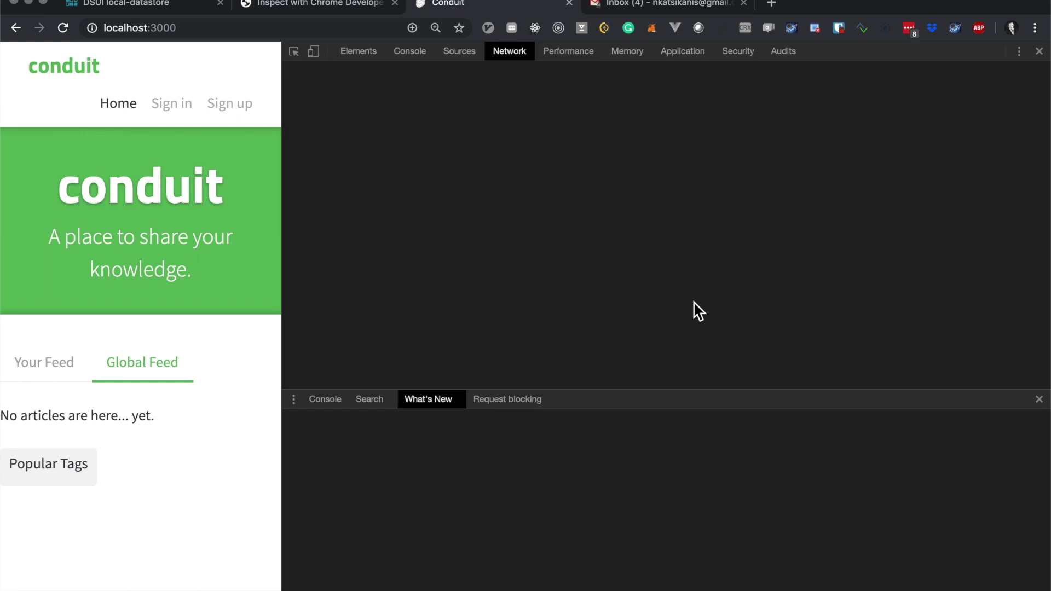
{"action": "left_click", "coordinate": [242, 115]}
{"action": "left_click", "coordinate": [182, 252]}
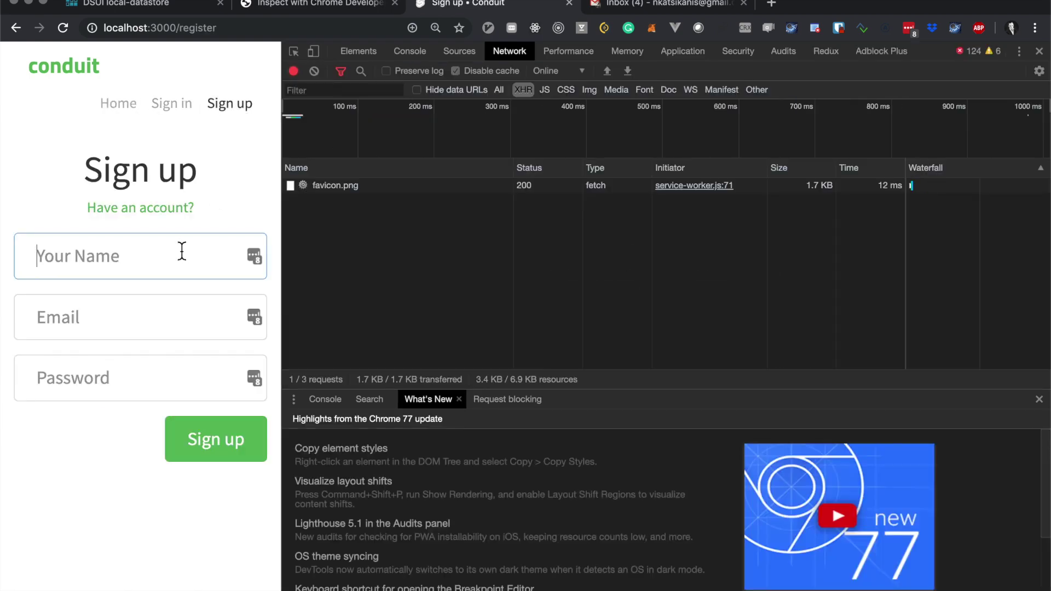
{"action": "type", "text": "a"}
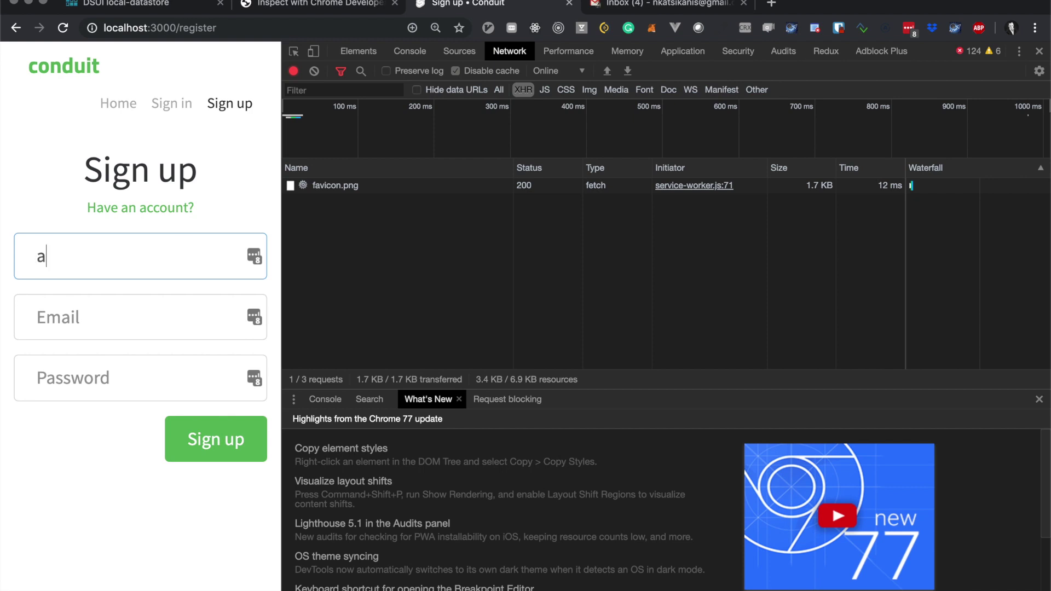
{"action": "key", "text": "Tab"}
{"action": "type", "text": "a@a.a"}
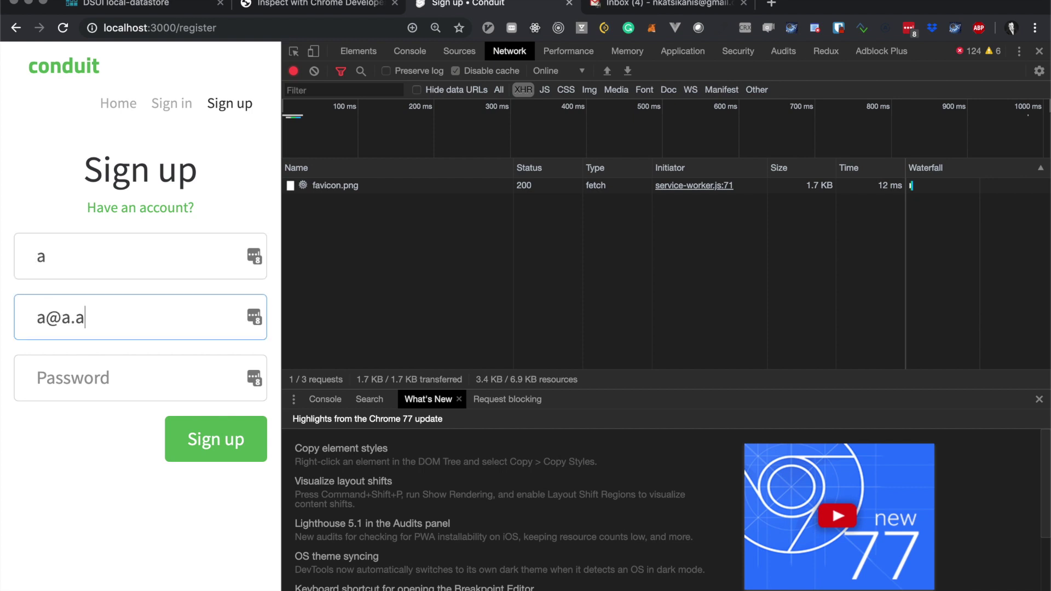
{"action": "key", "text": "Tab"}
{"action": "type", "text": "a"}
{"action": "key", "text": "super+grave"}
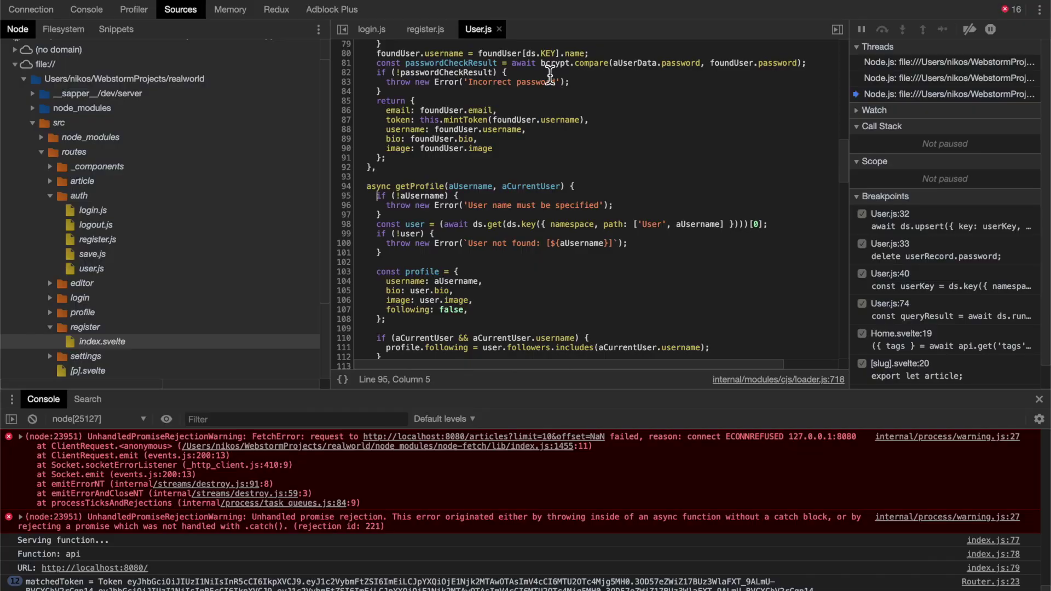
{"action": "scroll", "coordinate": [469, 160], "scroll_direction": "up", "scroll_amount": 10}
{"action": "scroll", "coordinate": [469, 160], "scroll_direction": "up", "scroll_amount": 5}
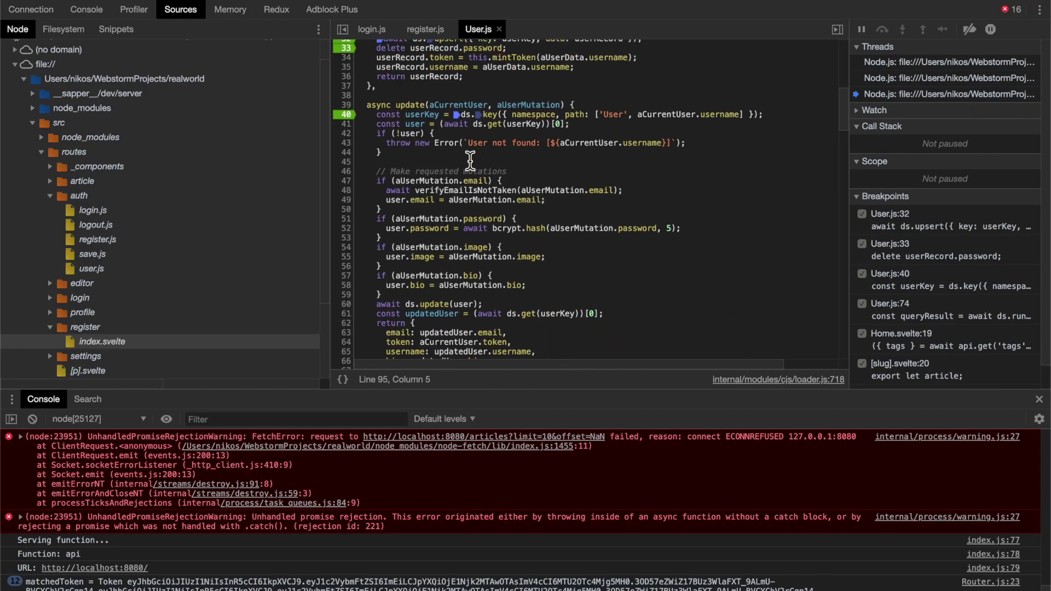
{"action": "scroll", "coordinate": [469, 160], "scroll_direction": "up", "scroll_amount": 5}
{"action": "scroll", "coordinate": [470, 159], "scroll_direction": "up", "scroll_amount": 5}
{"action": "scroll", "coordinate": [470, 156], "scroll_direction": "down", "scroll_amount": 2}
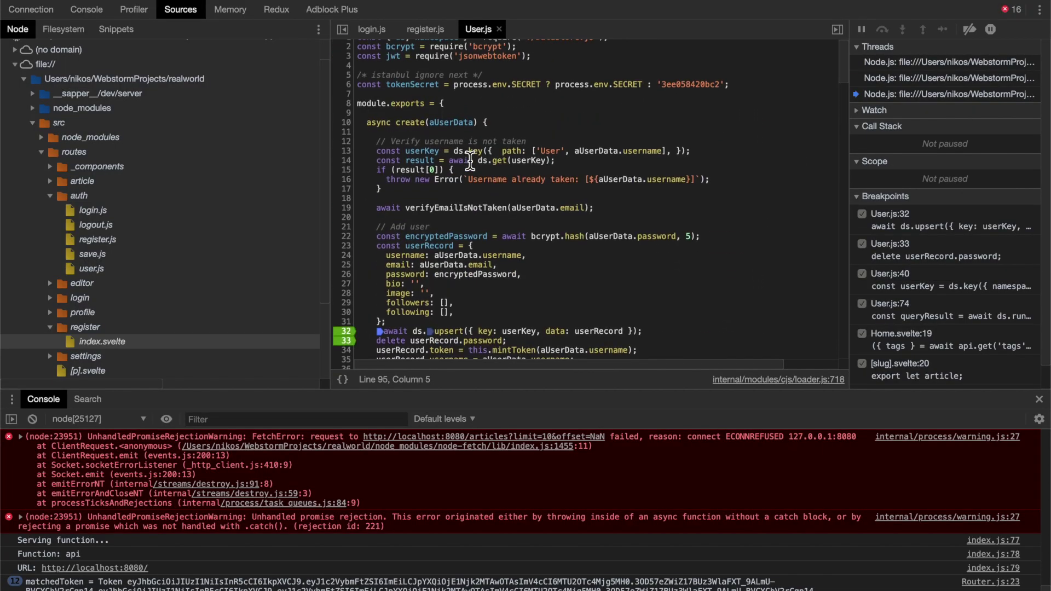
{"action": "key", "text": "super+grave"}
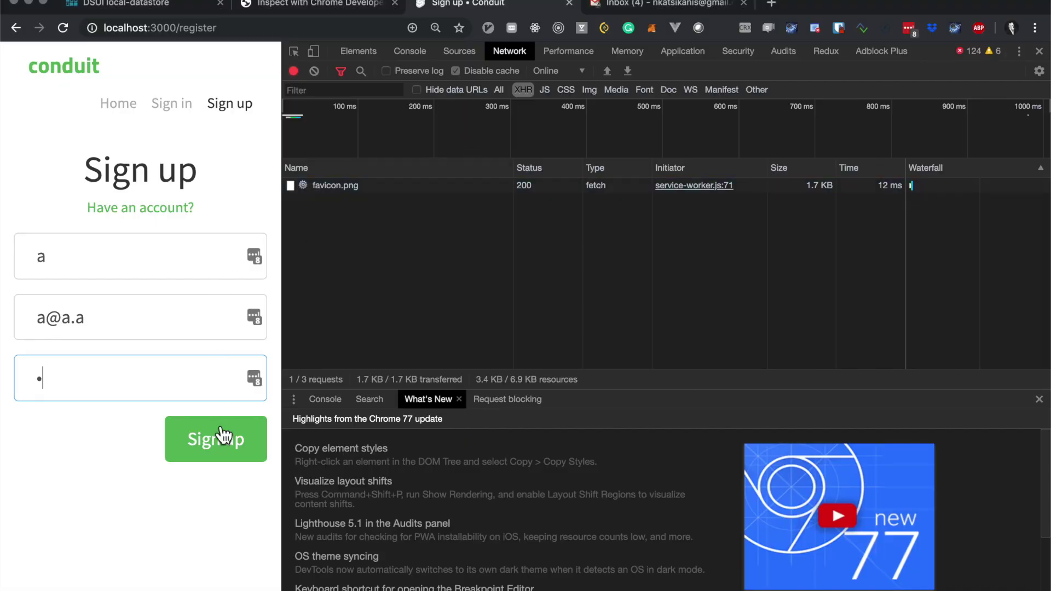
{"action": "left_click", "coordinate": [215, 439]}
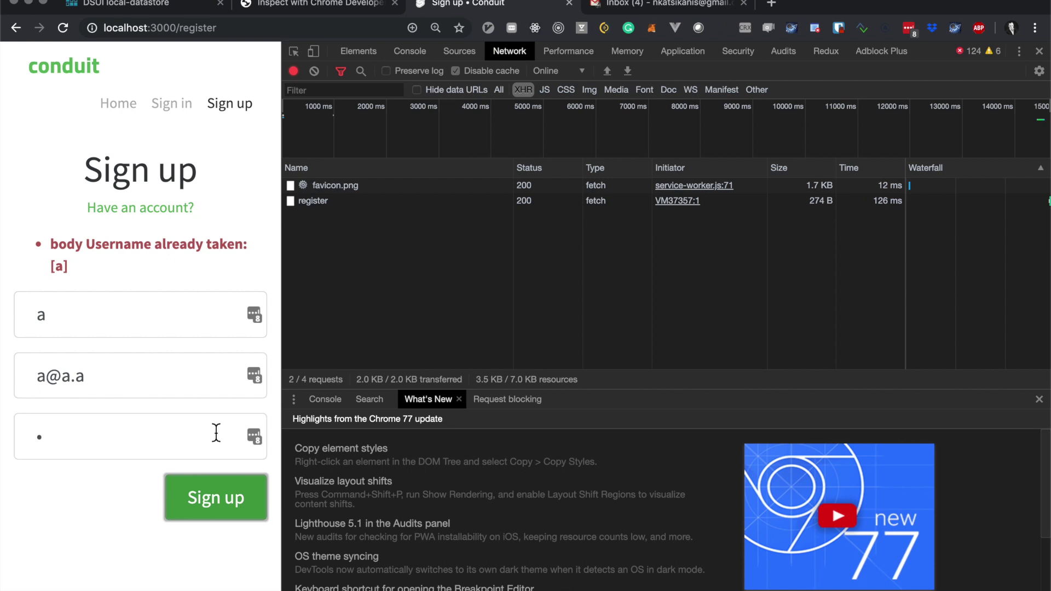
- In the Datastore viewer, confirm the Default namespace lists no entities
{"action": "left_click", "coordinate": [146, 8]}
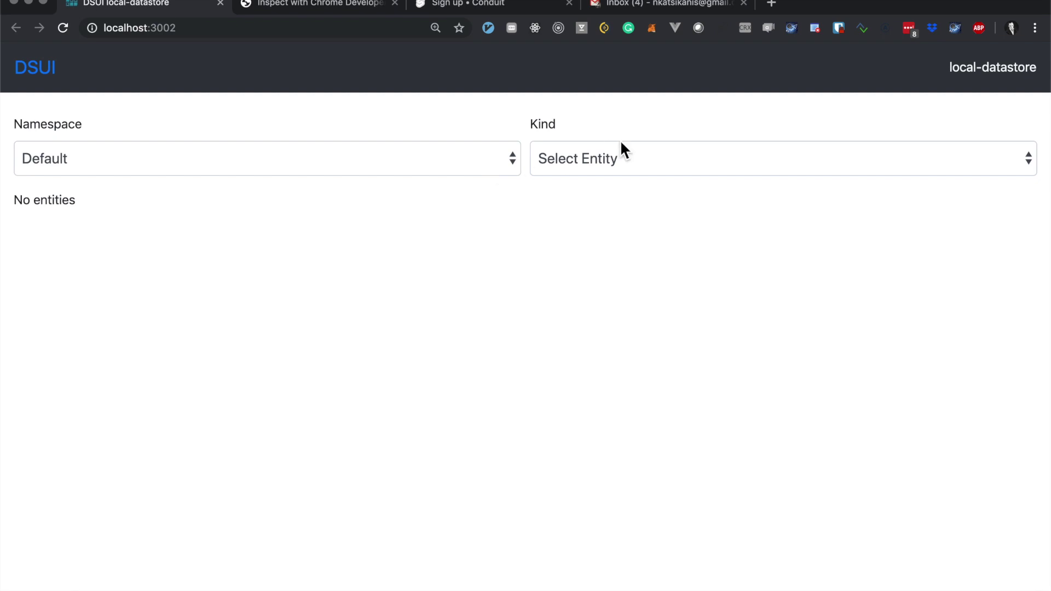
{"action": "left_click", "coordinate": [605, 160]}
{"action": "left_click", "coordinate": [464, 164]}
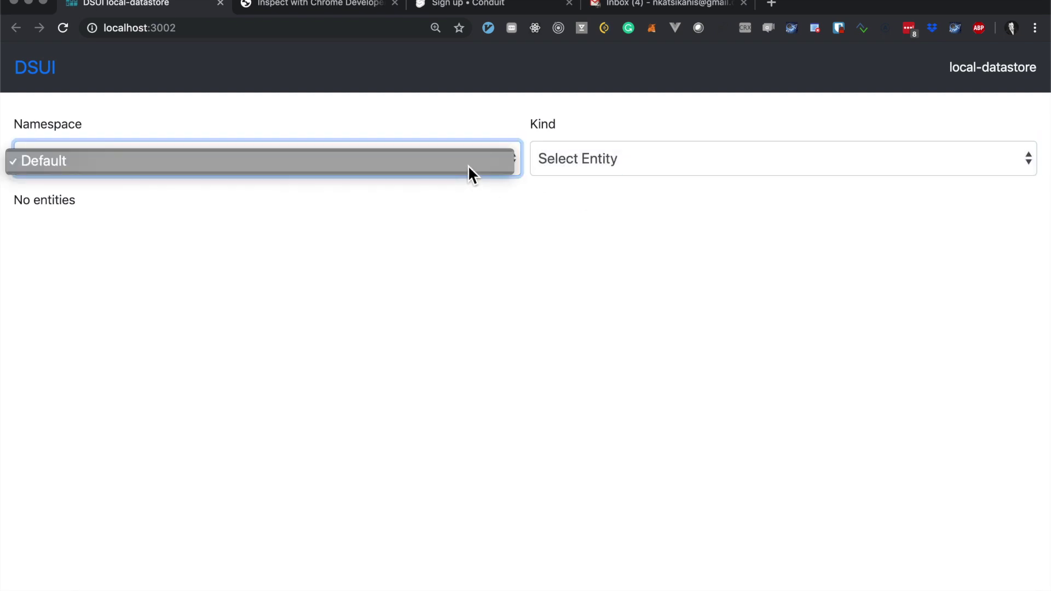
{"action": "left_click", "coordinate": [467, 166]}
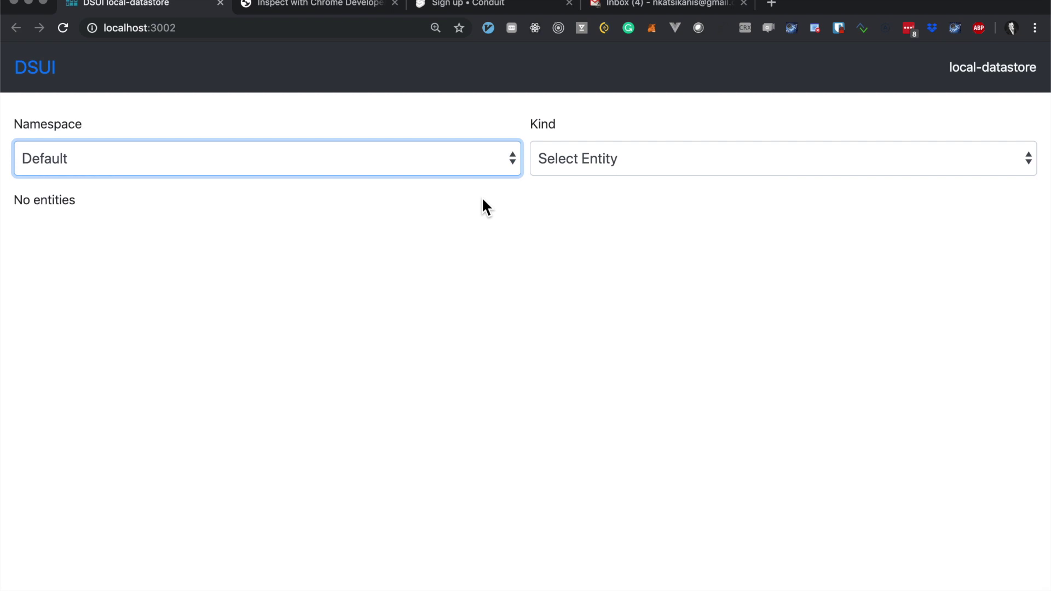
- Add a breakpoint on User.js line 19 in the Node debugger, then return to DSUI
{"action": "key", "text": "super+Tab"}
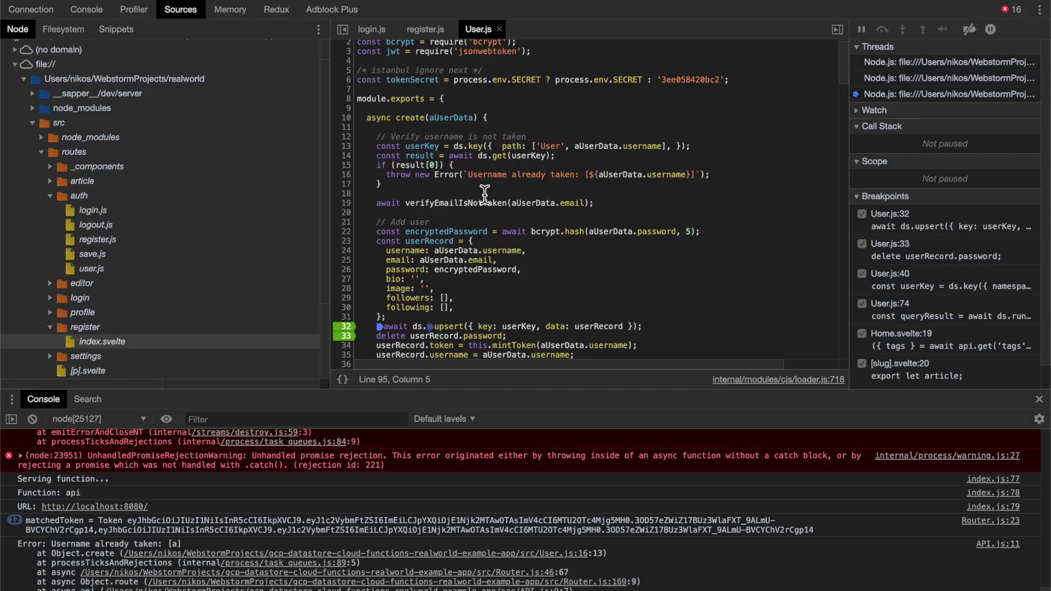
{"action": "left_click", "coordinate": [346, 203]}
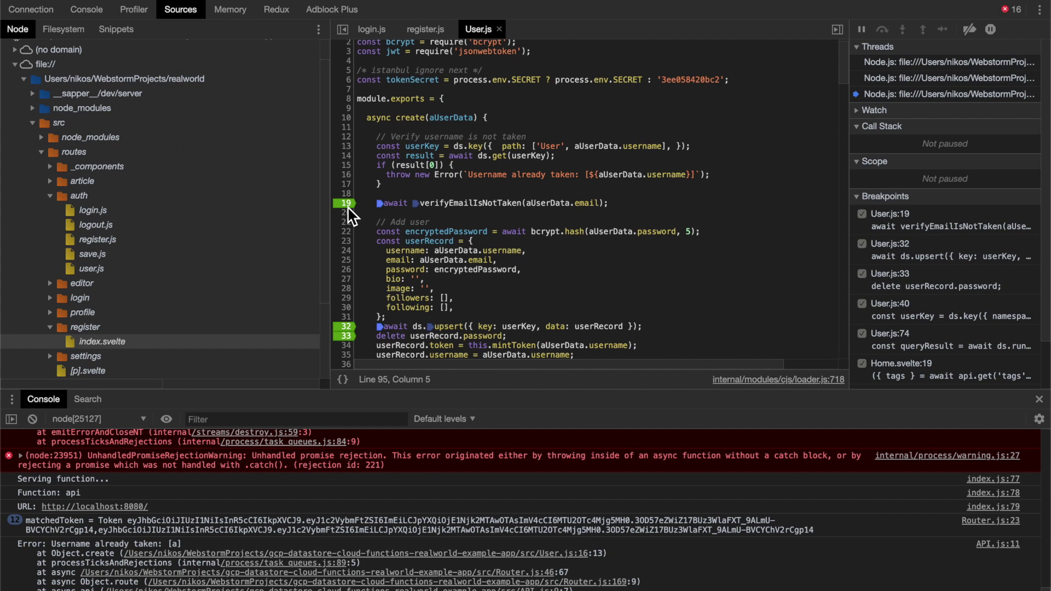
{"action": "key", "text": "super+Tab"}
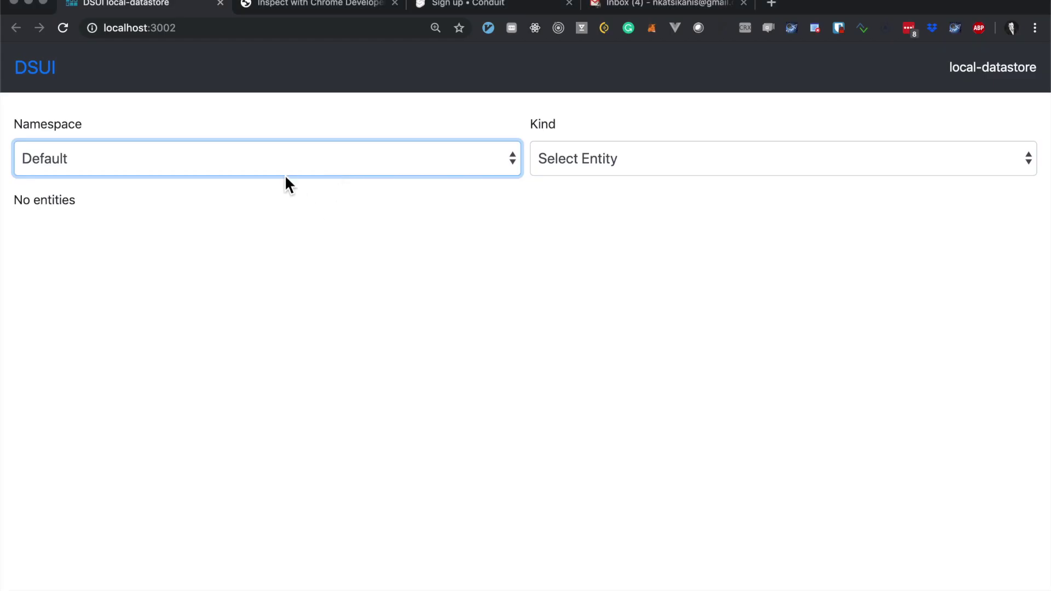
- Resubmit the Conduit sign-up form for user a
{"action": "left_click", "coordinate": [320, 4]}
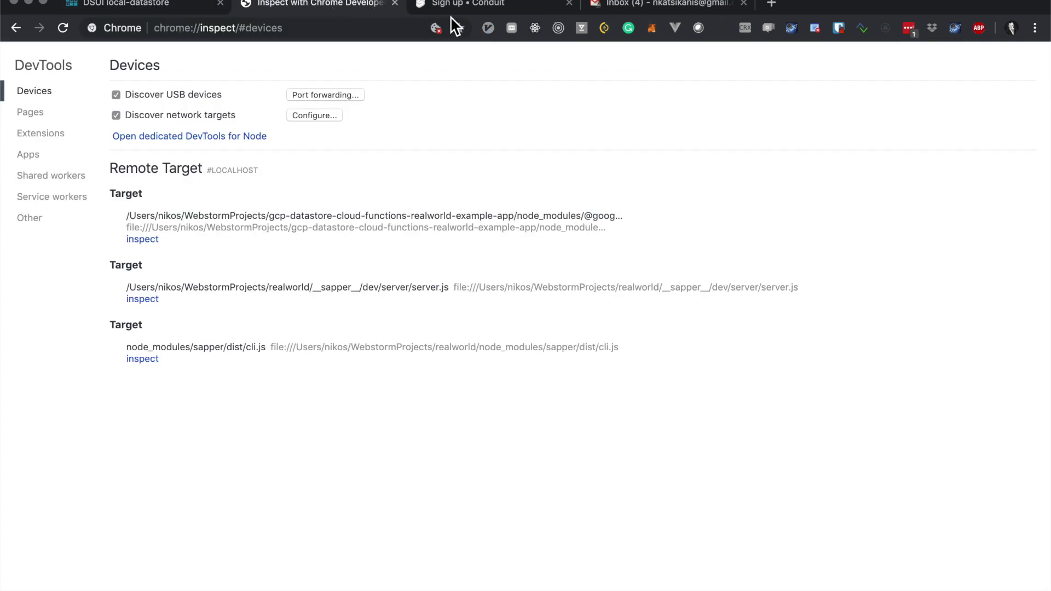
{"action": "left_click", "coordinate": [468, 4]}
{"action": "left_click", "coordinate": [246, 498]}
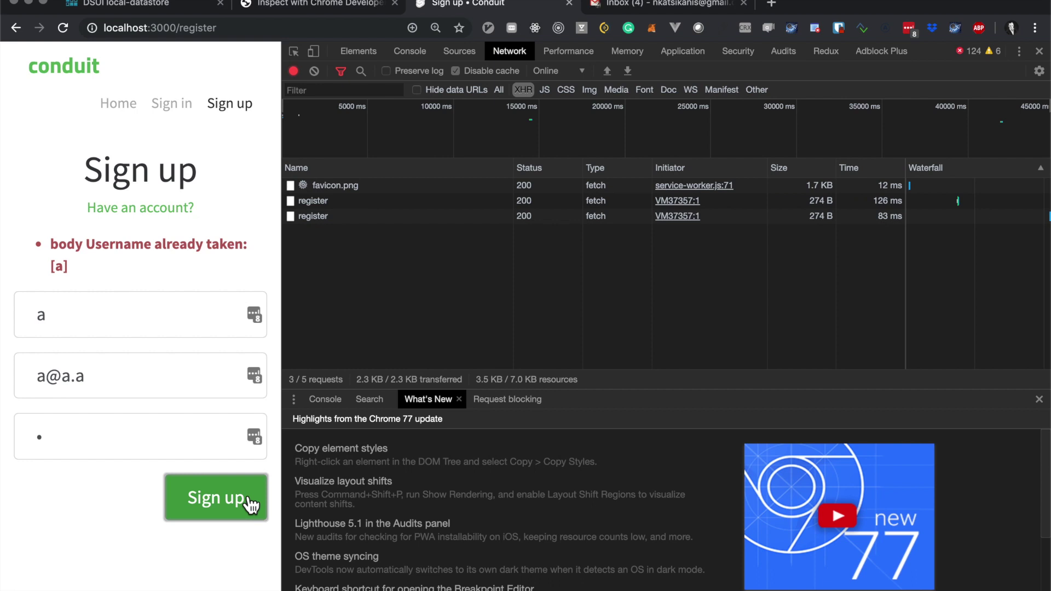
{"action": "key", "text": "super+grave"}
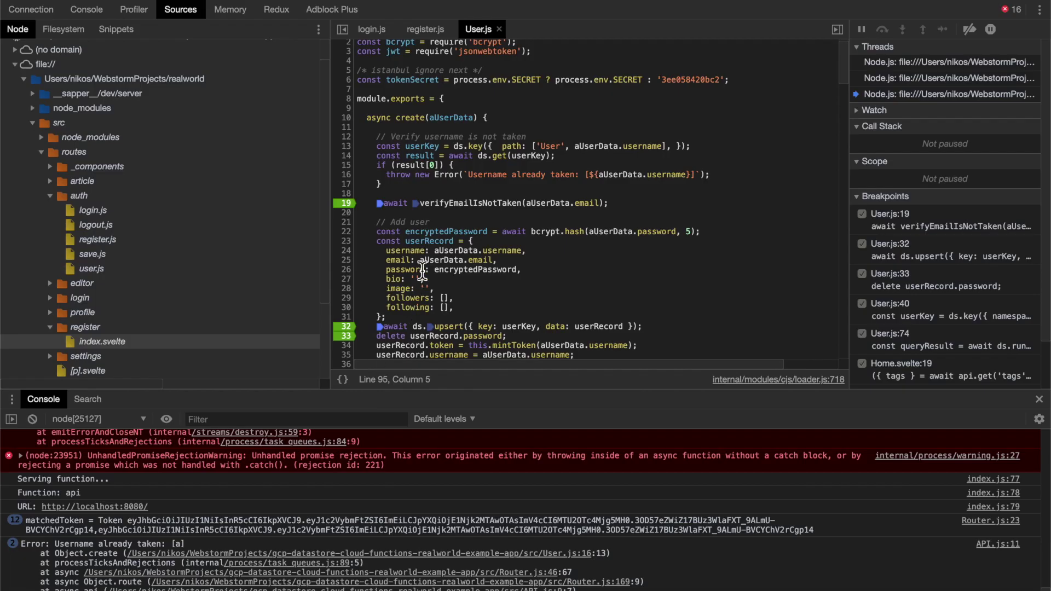
- Set a breakpoint on User.js line 13 and resubmit so execution pauses there
{"action": "left_click", "coordinate": [346, 146]}
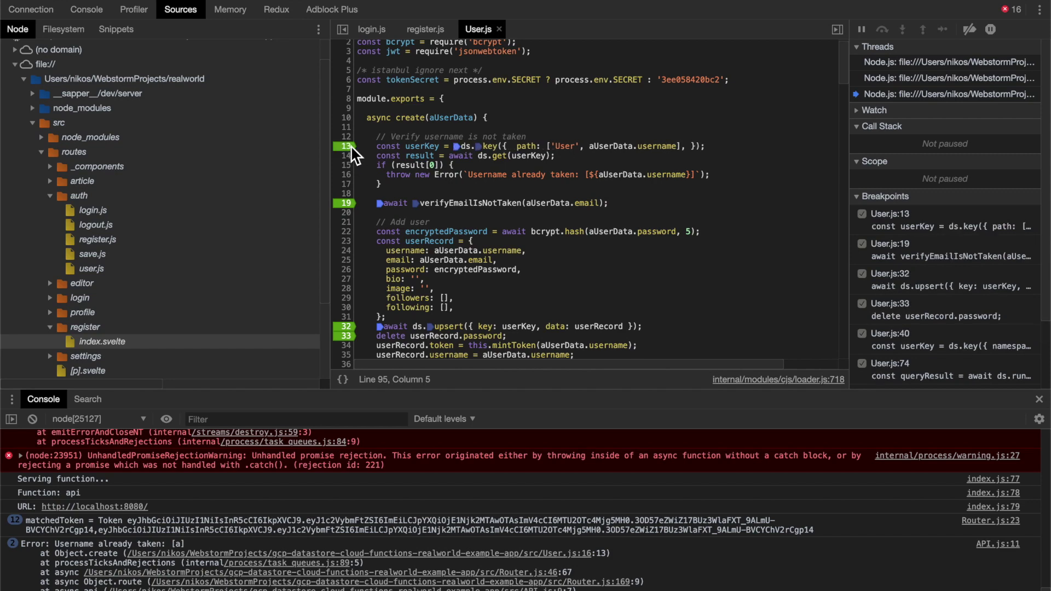
{"action": "key", "text": "super+grave"}
{"action": "left_click", "coordinate": [216, 498]}
{"action": "key", "text": "super+grave"}
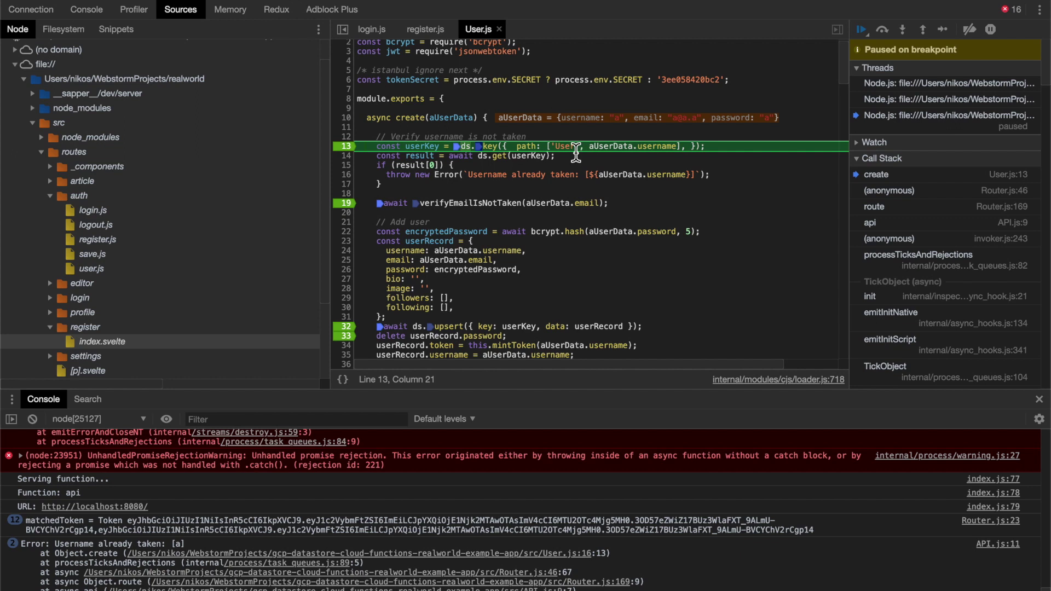
- Run to line 15 and expand the found User a's first result and its key
{"action": "key", "text": "F10"}
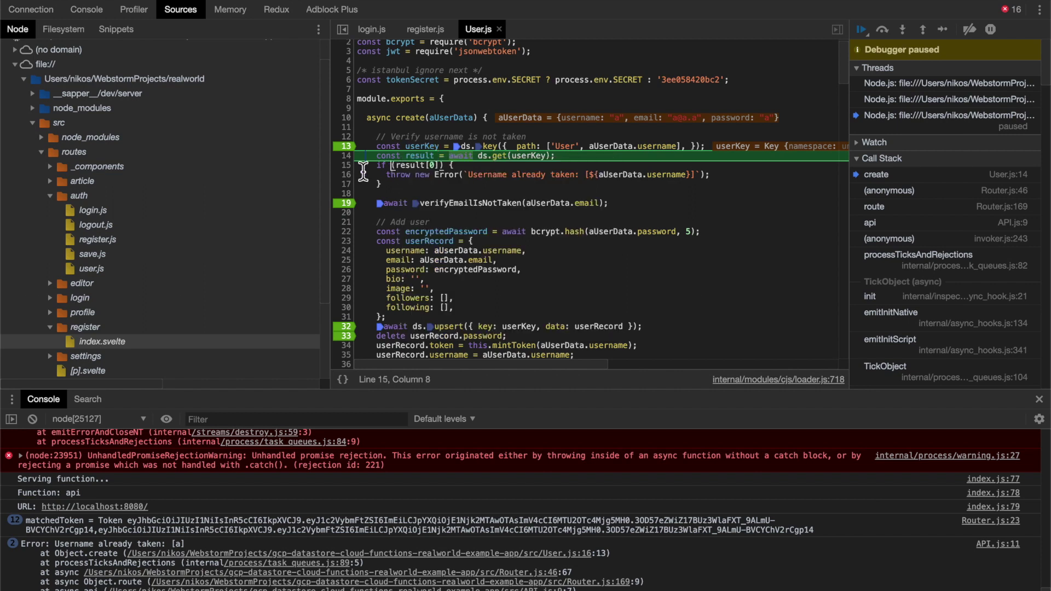
{"action": "left_click", "coordinate": [391, 166]}
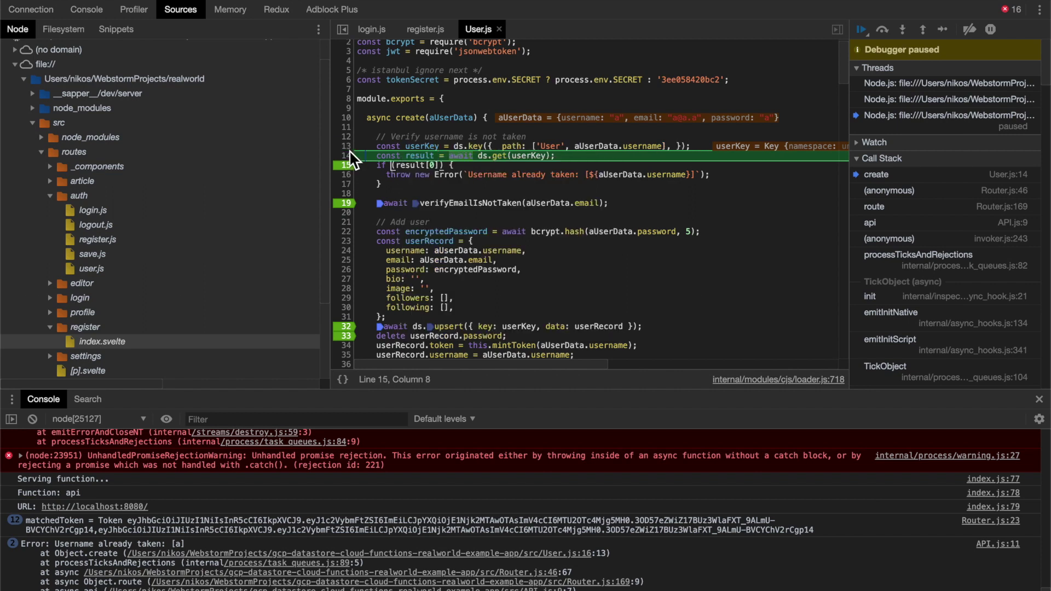
{"action": "key", "text": "F8"}
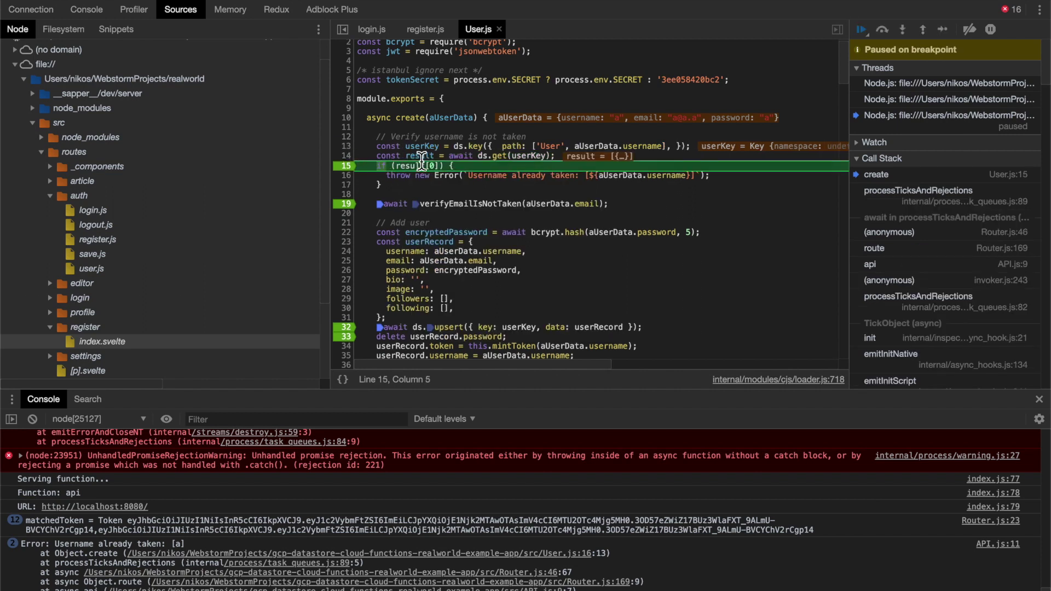
{"action": "left_click", "coordinate": [413, 187]}
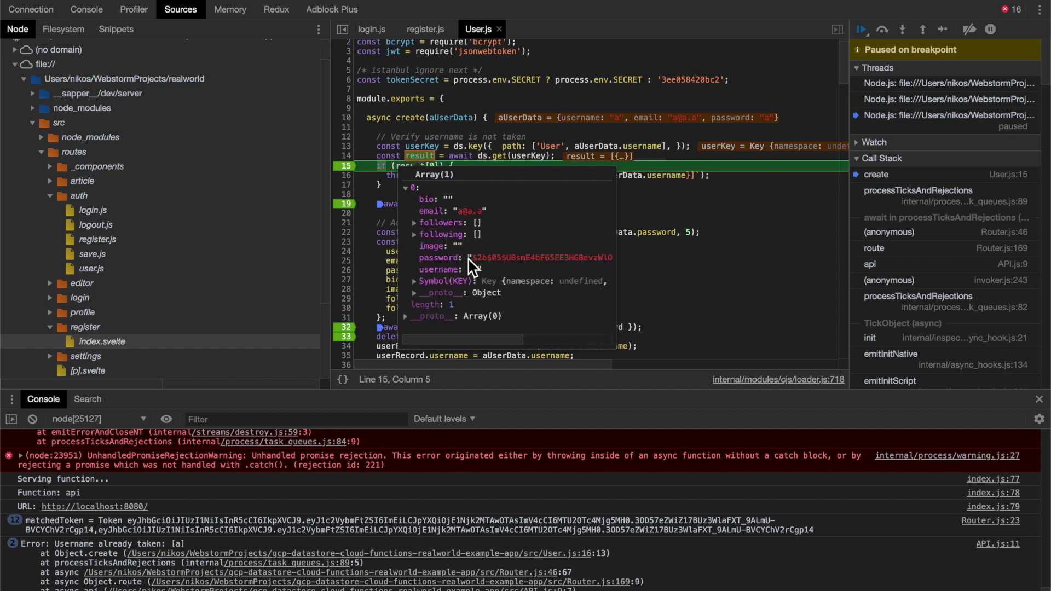
{"action": "mouse_move", "coordinate": [419, 156]}
{"action": "left_click", "coordinate": [416, 281]}
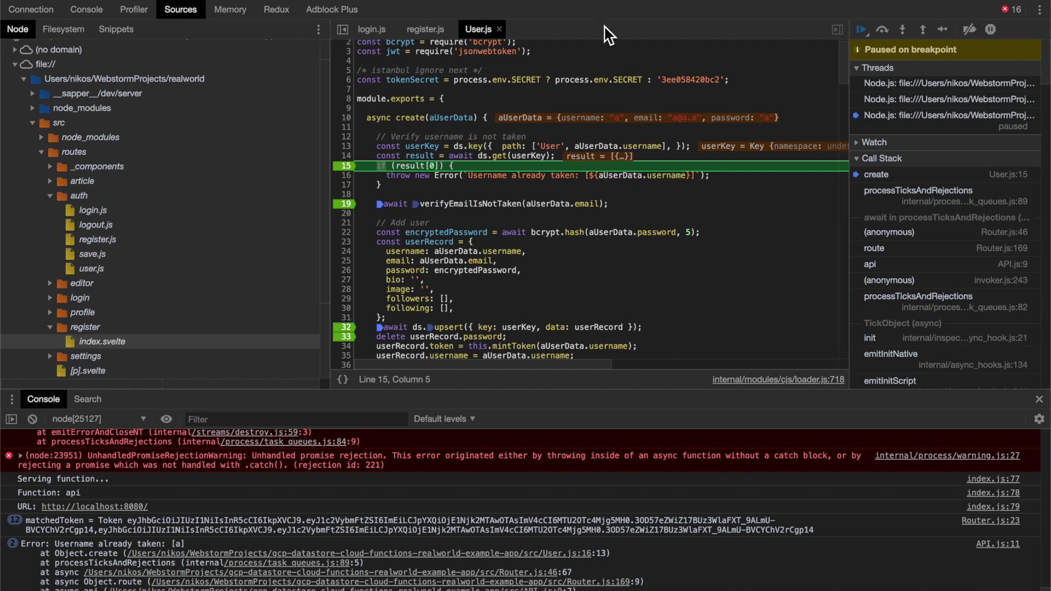
- Return to the Datastore viewer page in Chrome, then to the terminal
{"action": "key", "text": "super+Tab"}
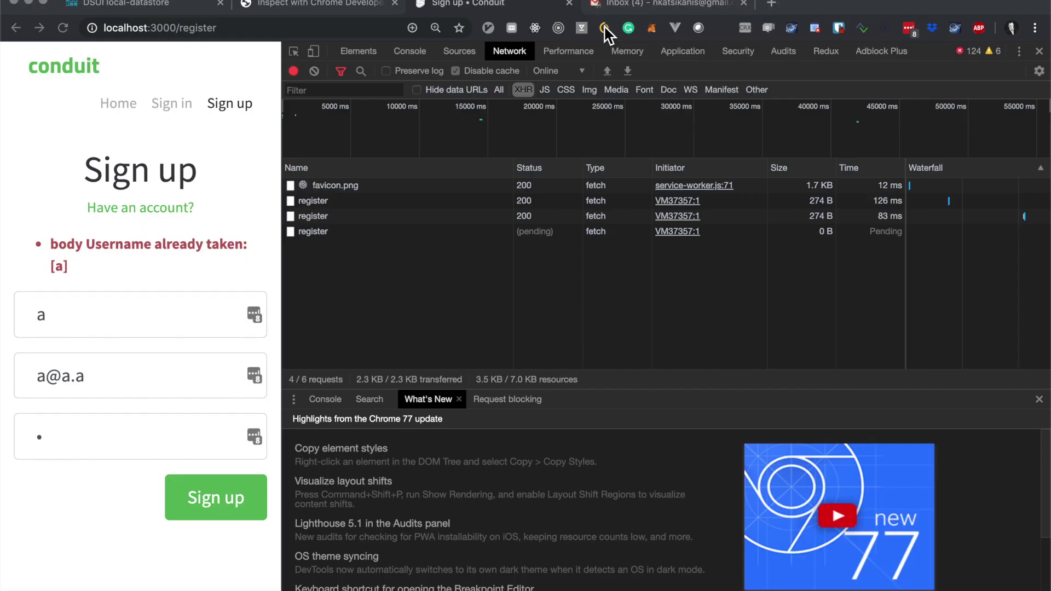
{"action": "left_click", "coordinate": [120, 4]}
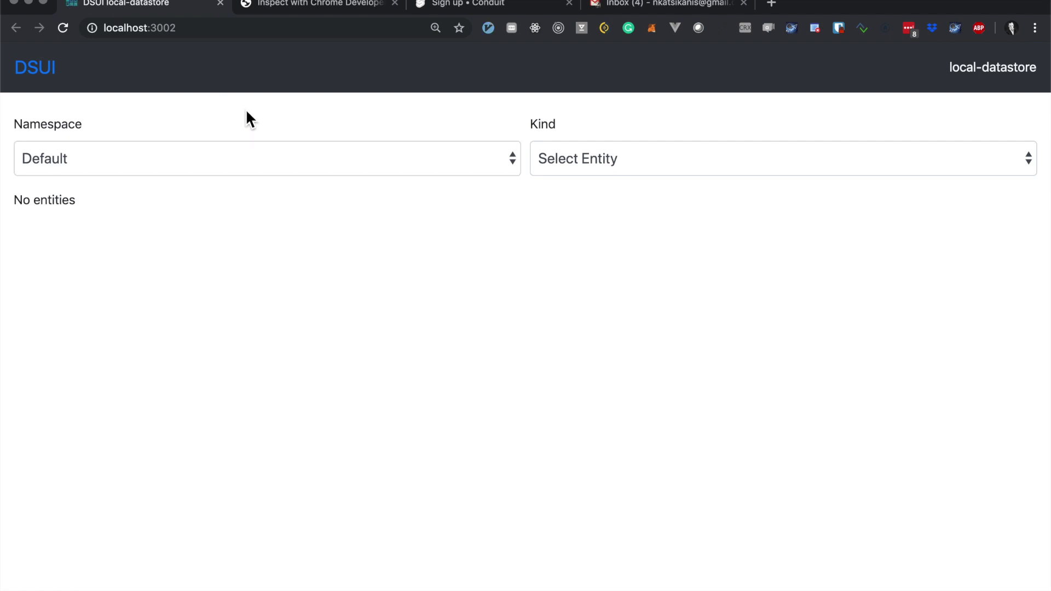
{"action": "key", "text": "super+Tab"}
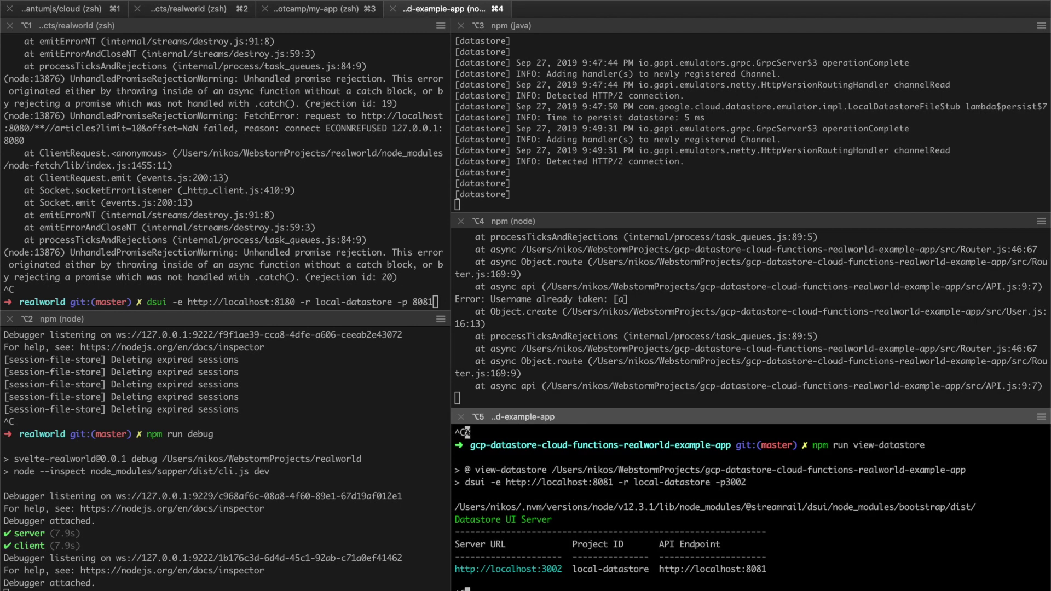
- Stop the viewer and rerun npm run view-datastore in iTerm2, then return to DSUI
{"action": "key", "text": "ctrl+c"}
{"action": "key", "text": "Up"}
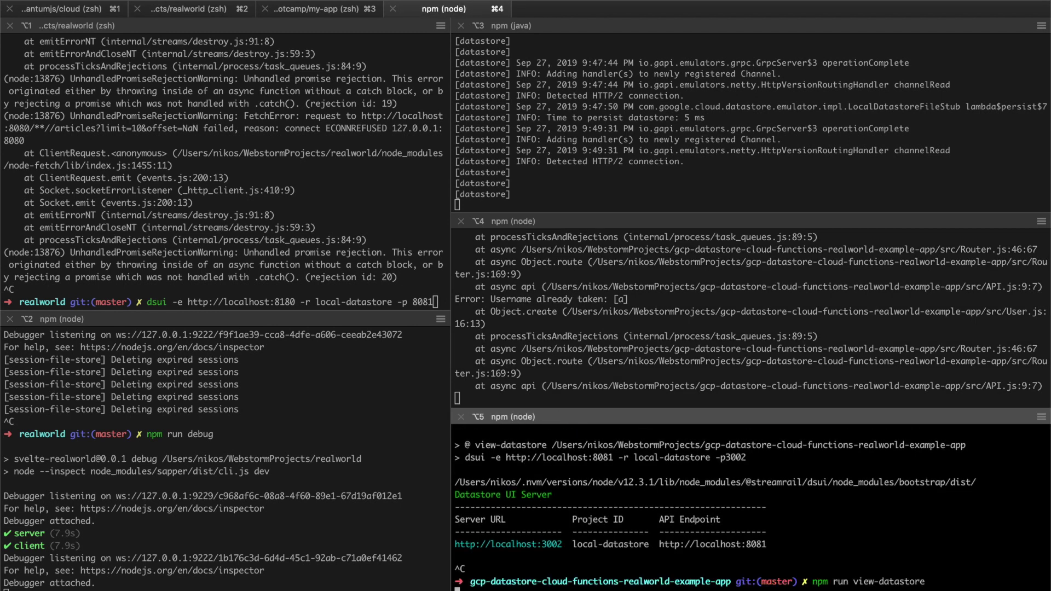
{"action": "key", "text": "Return"}
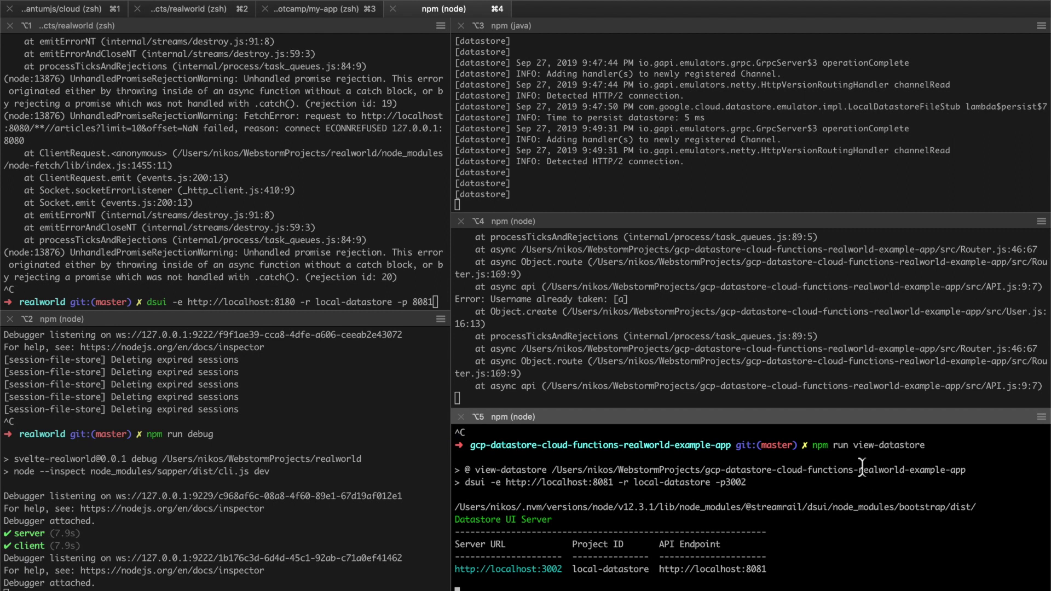
{"action": "key", "text": "super+Tab"}
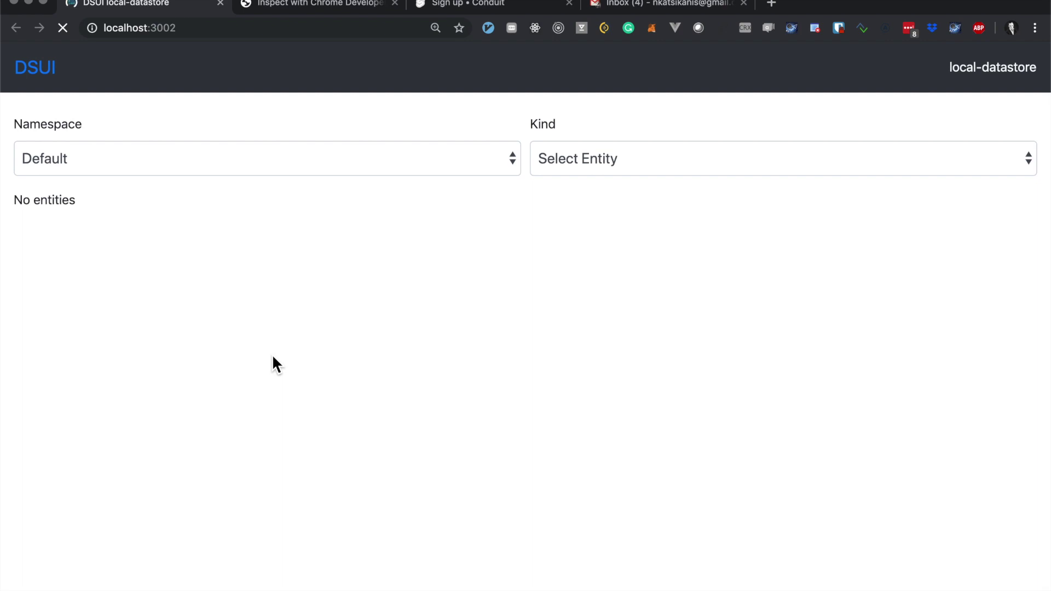
- Find no entity kinds in DSUI's Default namespace, then move to the Conduit window
{"action": "left_click", "coordinate": [228, 158]}
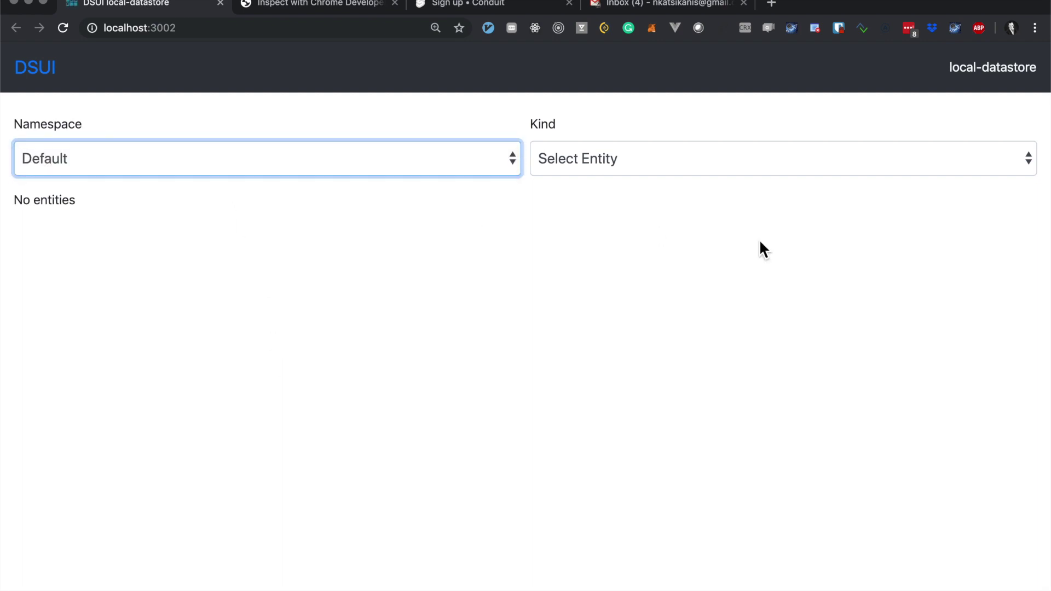
{"action": "left_click", "coordinate": [825, 161]}
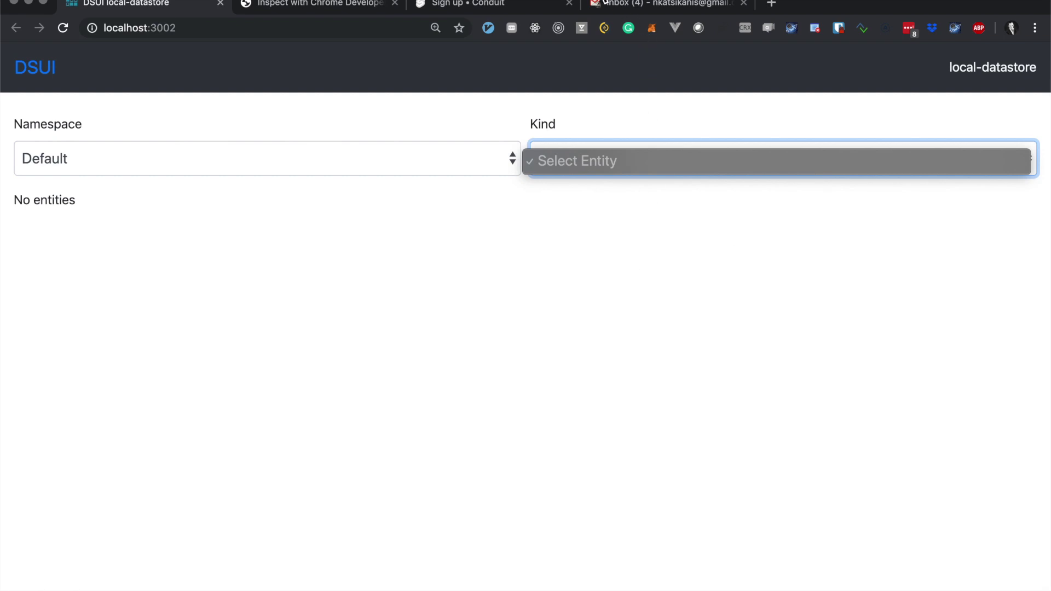
{"action": "key", "text": "super+grave"}
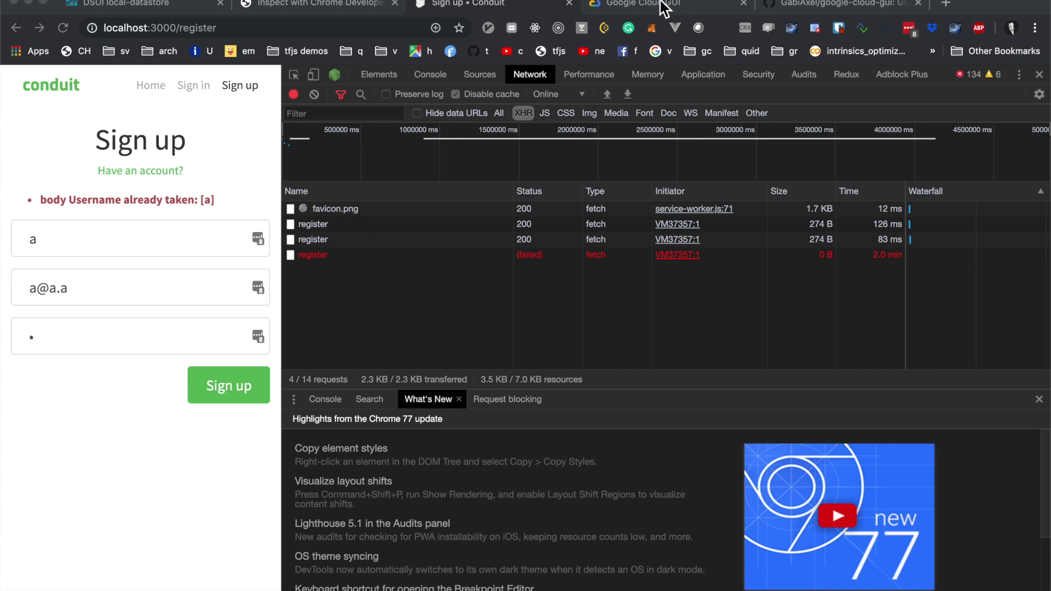
- Go to Google Cloud GUI, then the GabiAxel/google-cloud-gui GitHub tab
{"action": "left_click", "coordinate": [643, 4]}
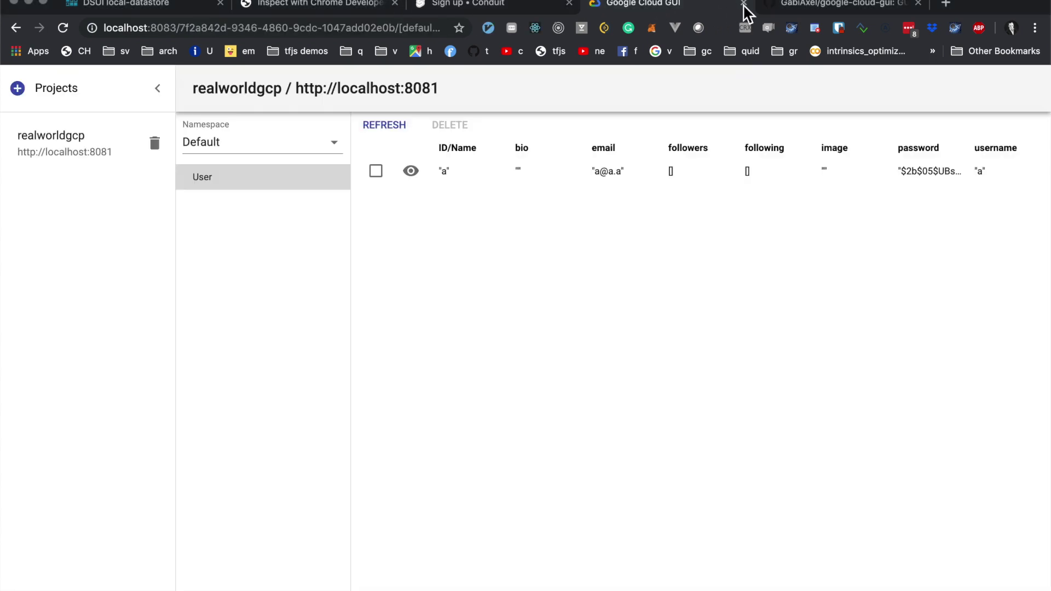
{"action": "left_click", "coordinate": [791, 15]}
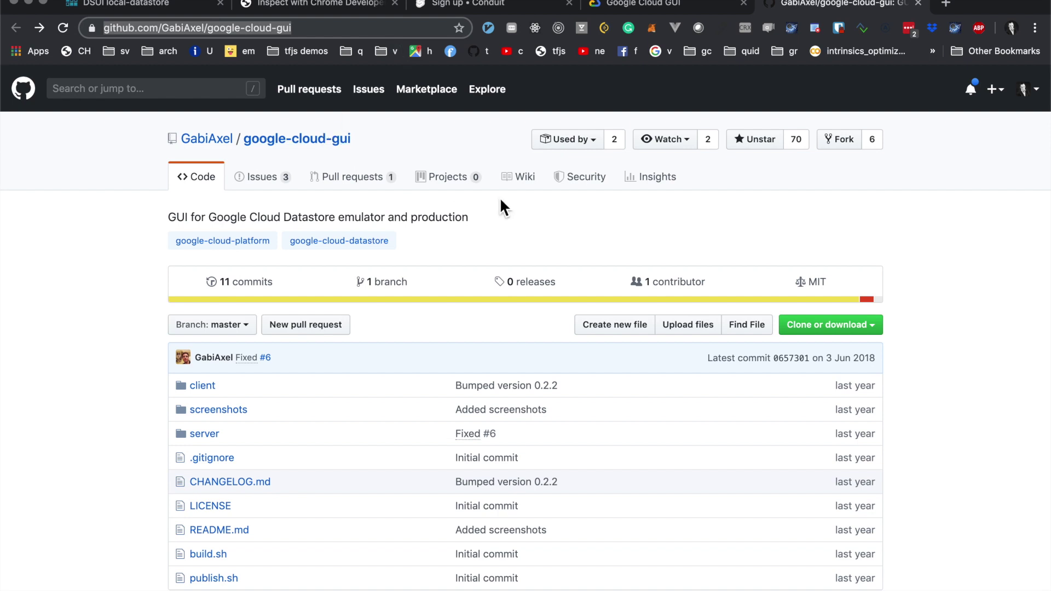
{"action": "key", "text": "super+Tab"}
- Glance at package.json in WebStorm, then return to the GitHub README
{"action": "key", "text": "super+Tab"}
{"action": "key", "text": "Tab"}
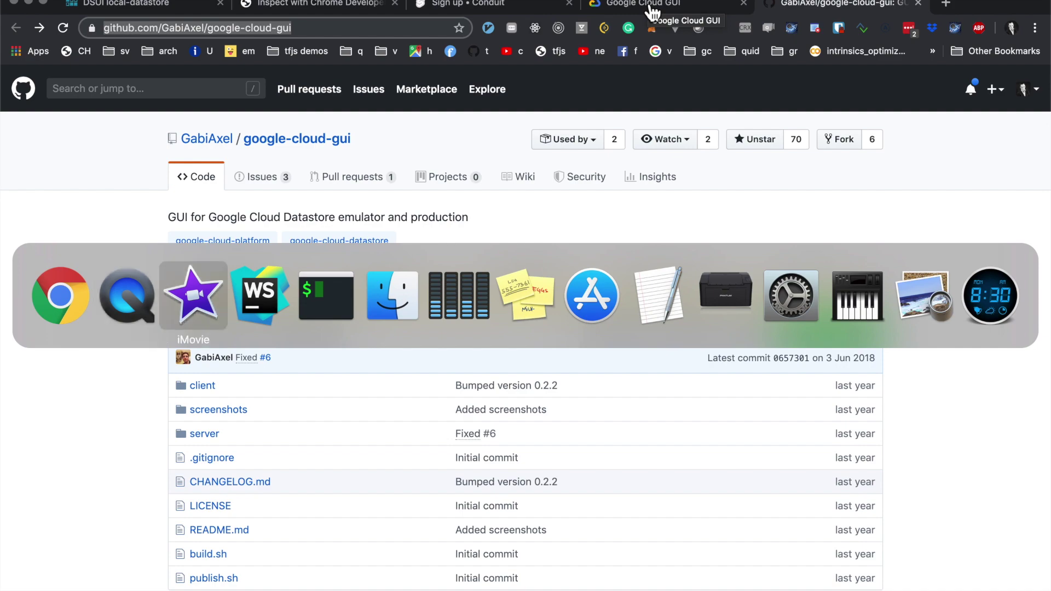
{"action": "key", "text": "Tab"}
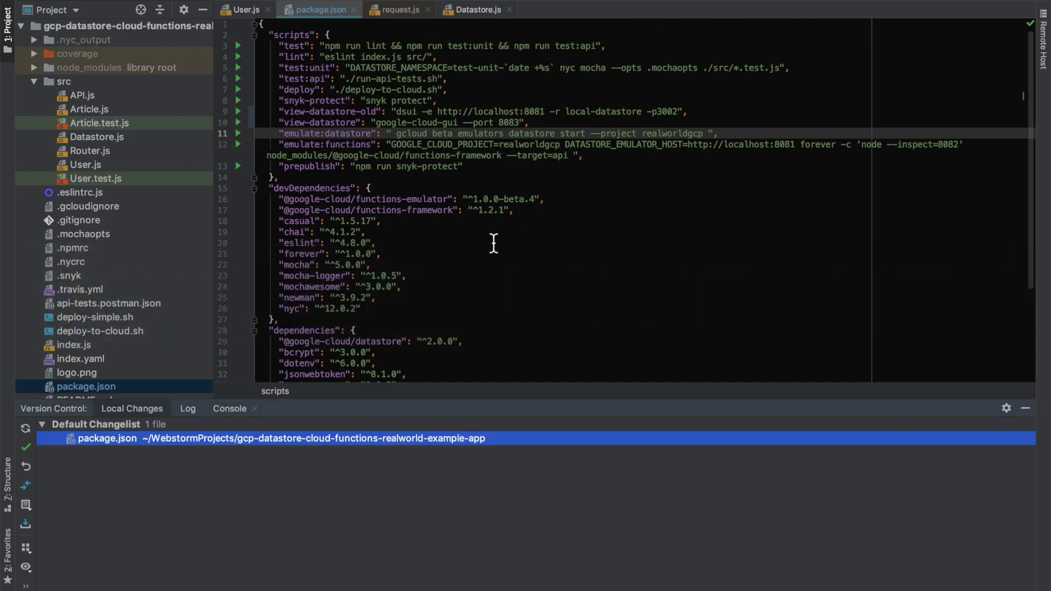
{"action": "key", "text": "super+Tab"}
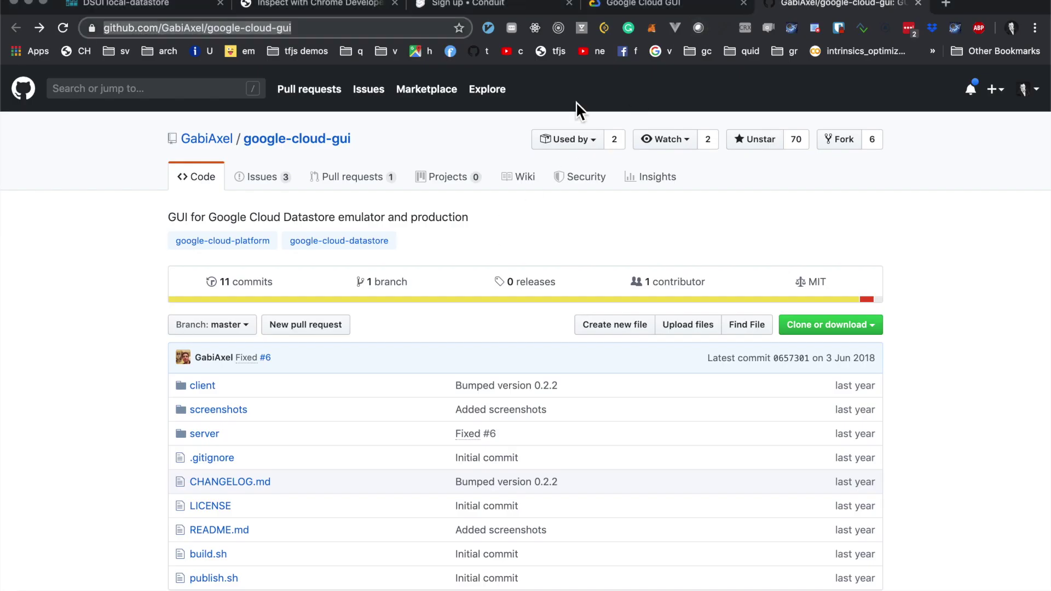
{"action": "scroll", "coordinate": [188, 386], "scroll_direction": "down", "scroll_amount": 5}
{"action": "scroll", "coordinate": [187, 386], "scroll_direction": "down", "scroll_amount": 5}
{"action": "scroll", "coordinate": [188, 386], "scroll_direction": "down", "scroll_amount": 3}
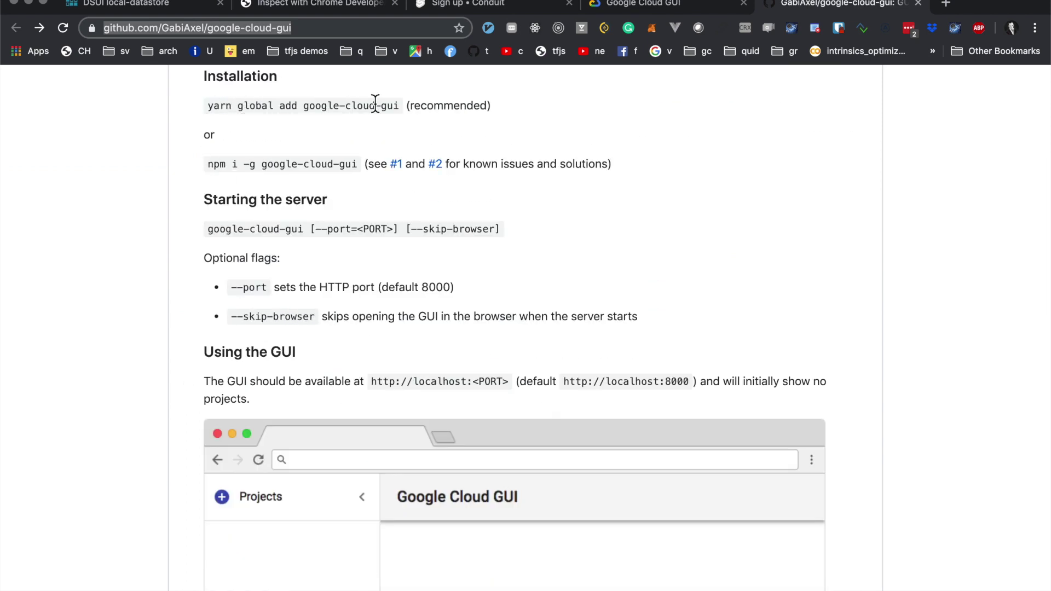
- Stop the process in the bottom-right iTerm2 pane with Ctrl+C
{"action": "key", "text": "super+Tab"}
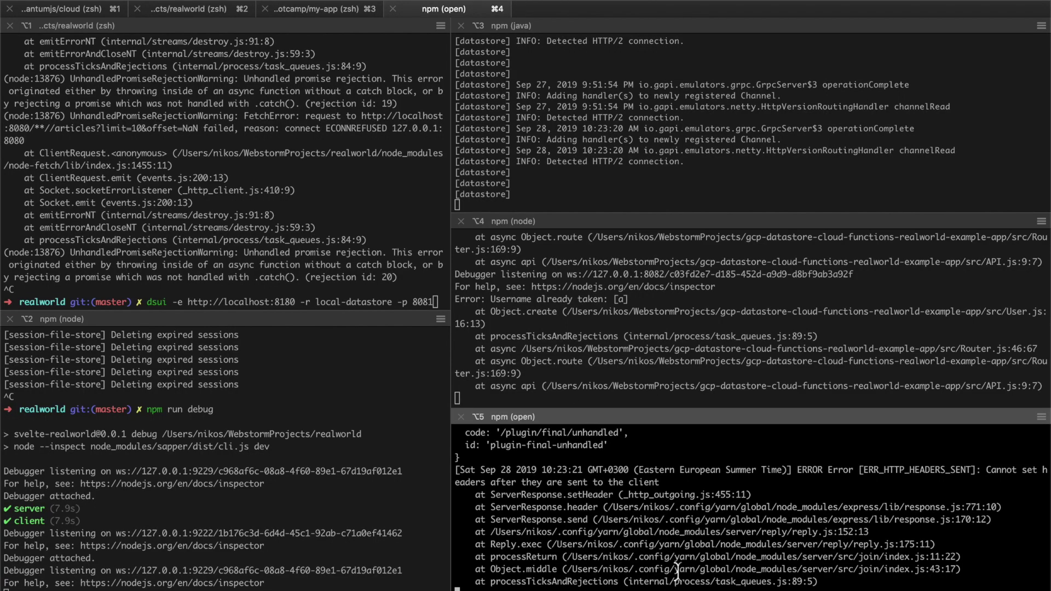
{"action": "key", "text": "ctrl+c"}
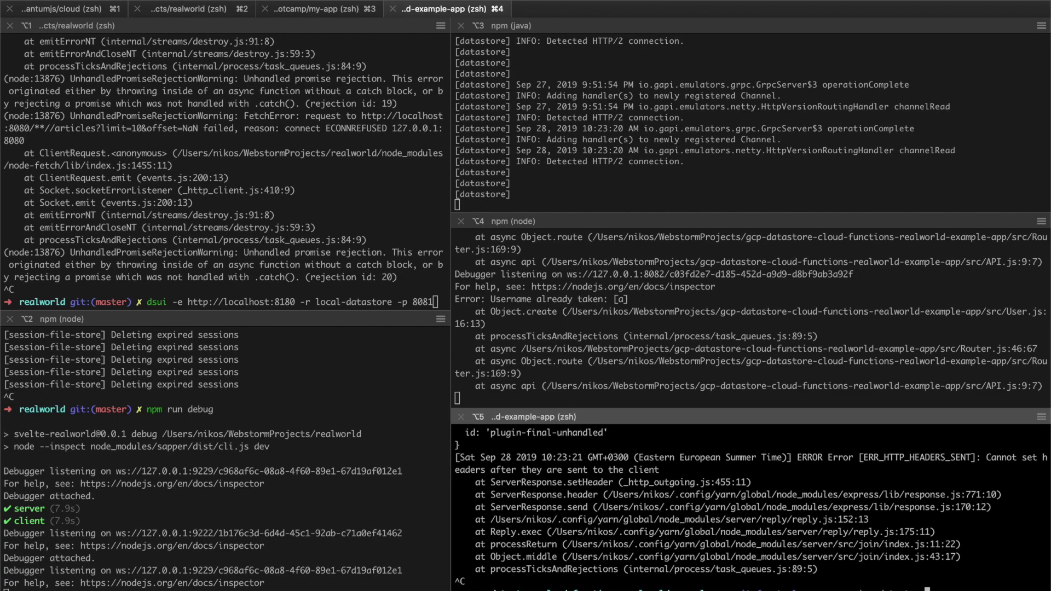
{"action": "key", "text": "super+Tab"}
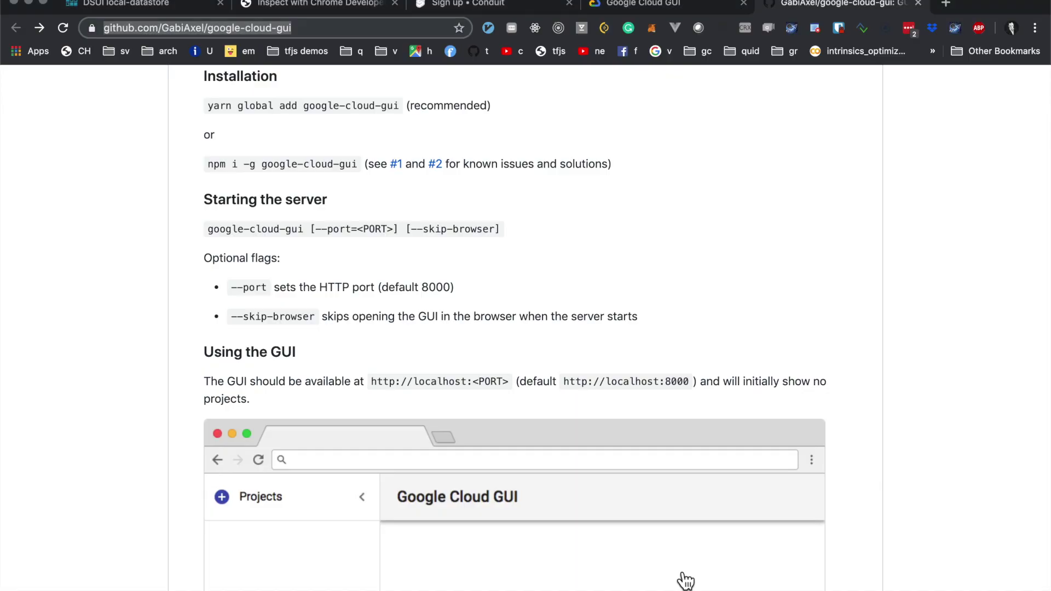
- Review the emulate:datastore and view-datastore-old scripts and begin editing the dsui command
{"action": "key", "text": "super+Tab"}
{"action": "key", "text": "super+Tab"}
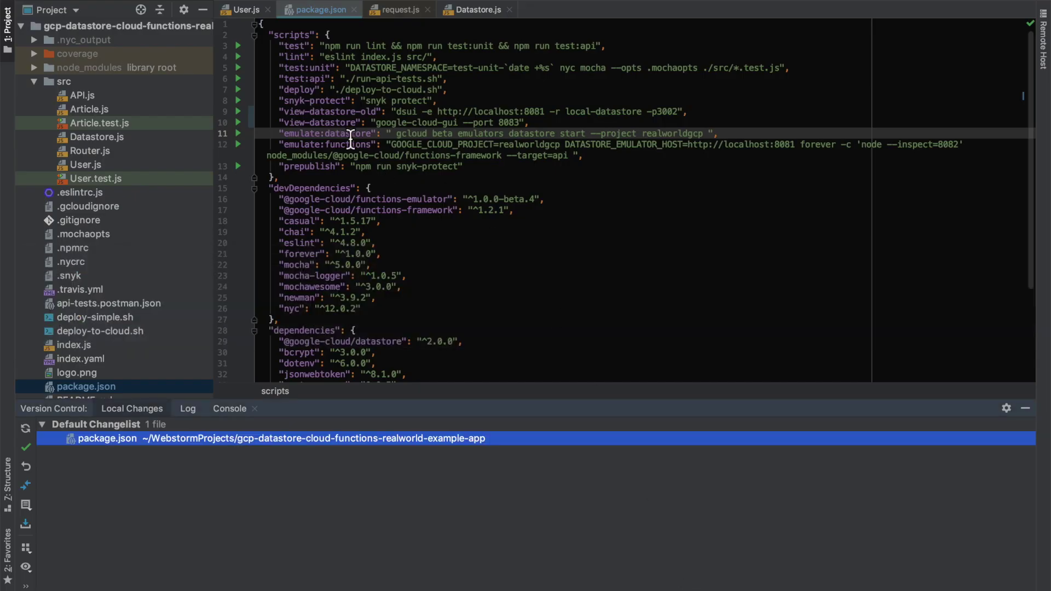
{"action": "left_click", "coordinate": [350, 133]}
{"action": "left_click", "coordinate": [407, 113]}
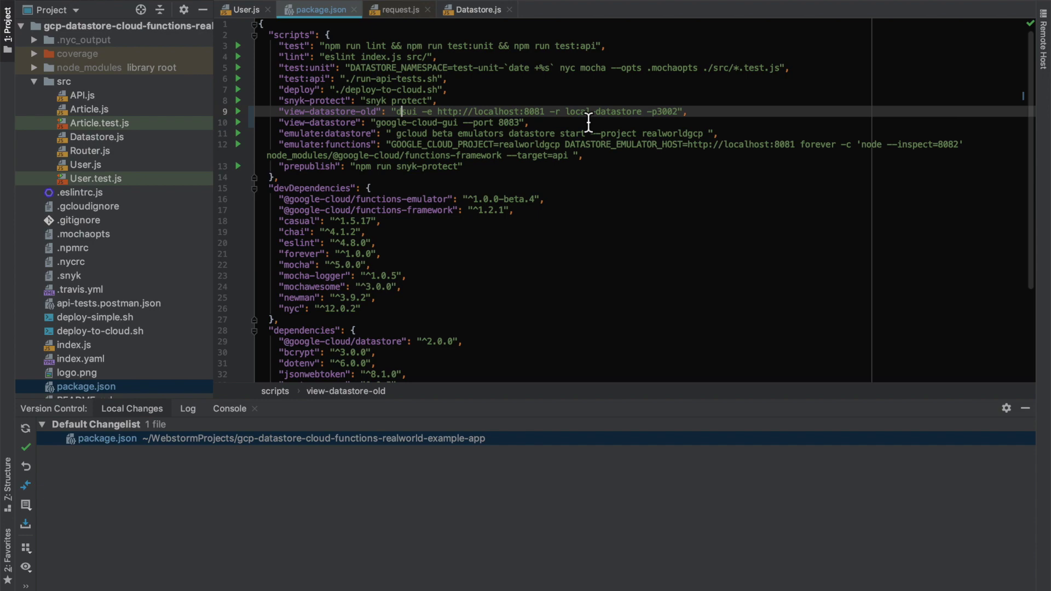
{"action": "key", "text": "super+Tab"}
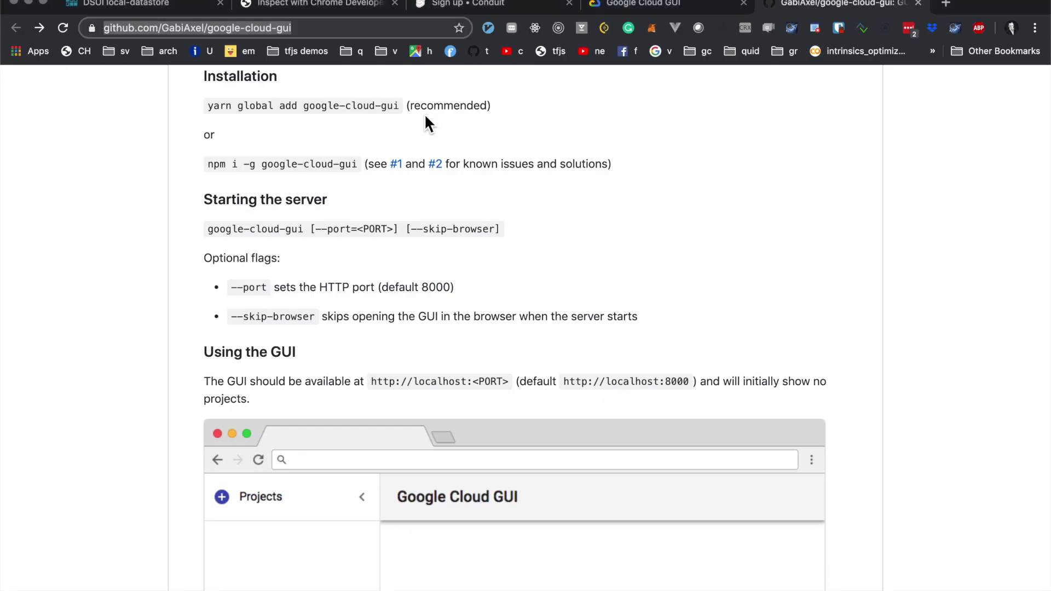
{"action": "key", "text": "super+Tab"}
{"action": "left_click", "coordinate": [424, 113]}
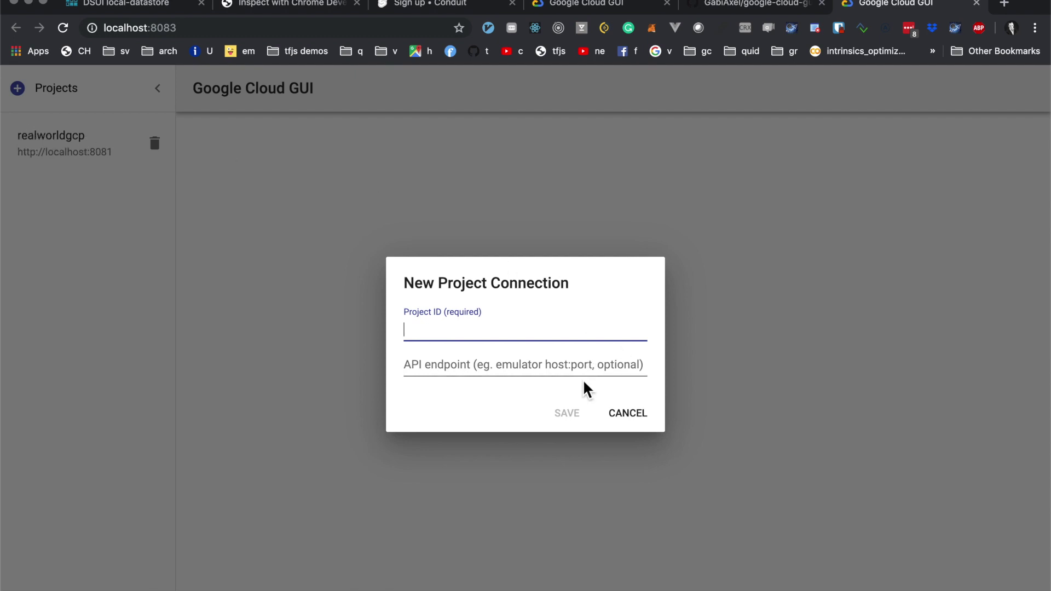
- Check the emulate:datastore script and emulate:functions emulator host, then return to Google Cloud GUI
{"action": "key", "text": "super+Tab"}
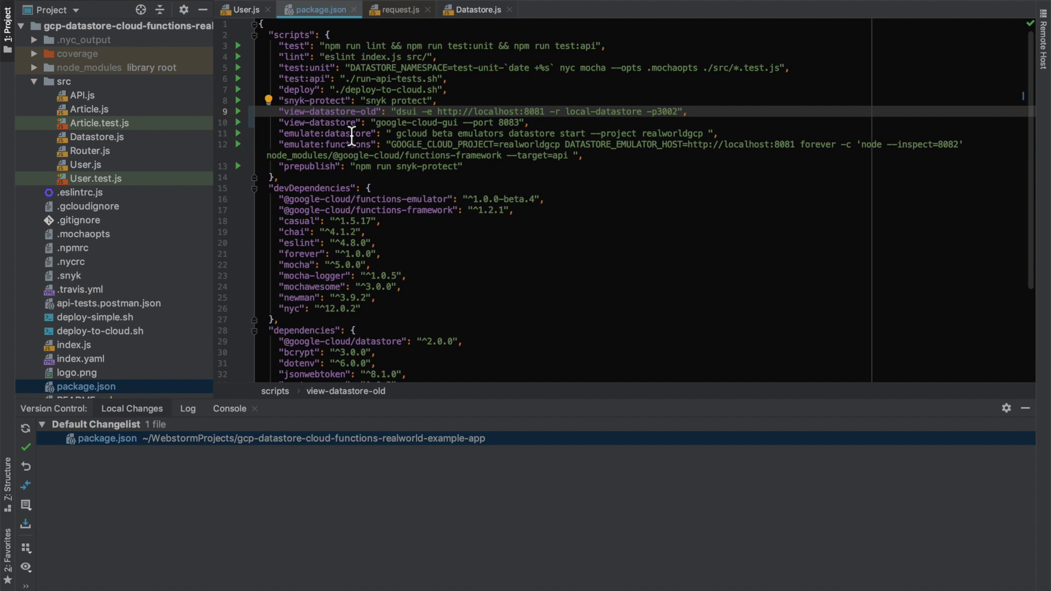
{"action": "left_click", "coordinate": [353, 134]}
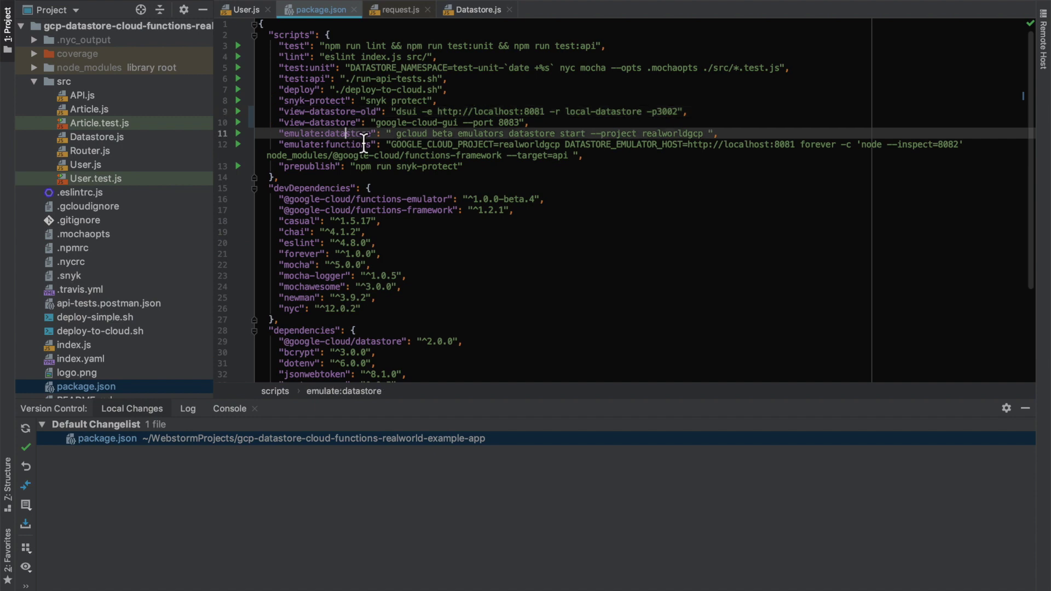
{"action": "left_click", "coordinate": [650, 145]}
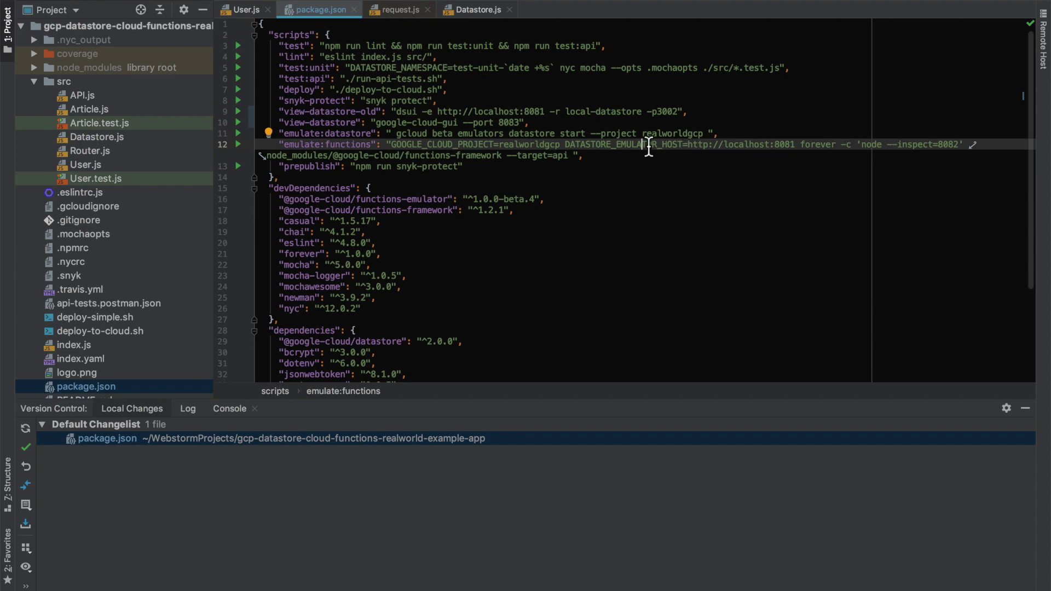
{"action": "key", "text": "super+Tab"}
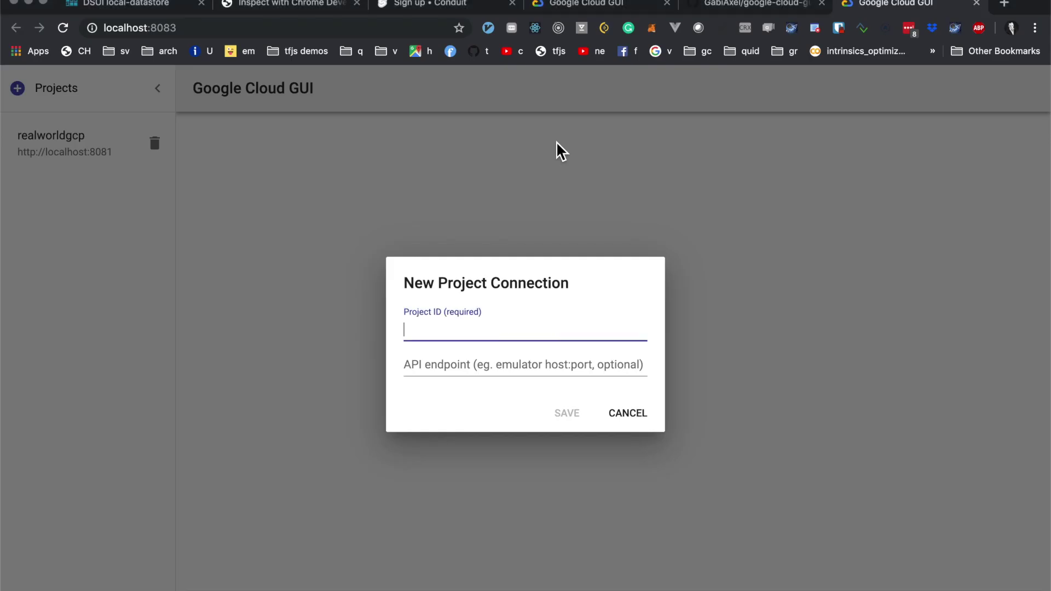
- Cancel the connection form and list realworldgcp's User entities in dev, then Default
{"action": "left_click", "coordinate": [627, 413]}
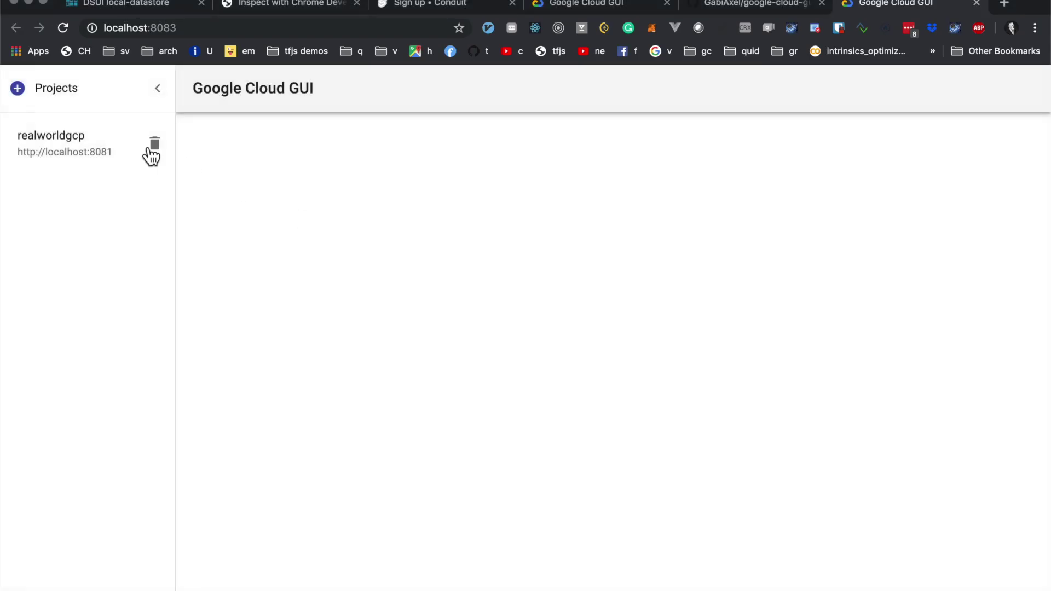
{"action": "left_click", "coordinate": [51, 139]}
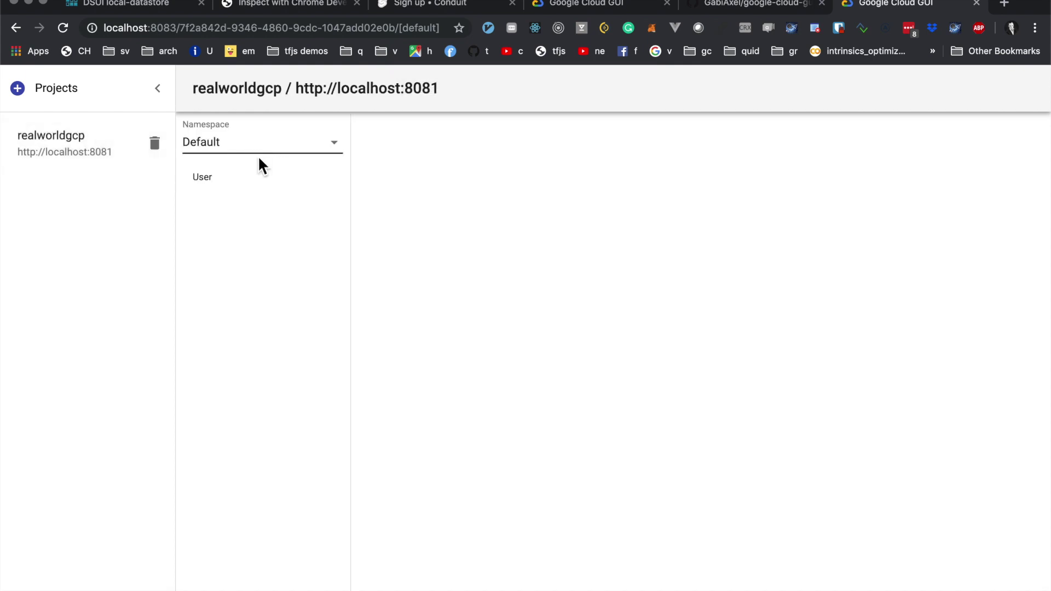
{"action": "left_click", "coordinate": [262, 147]}
{"action": "left_click", "coordinate": [228, 115]}
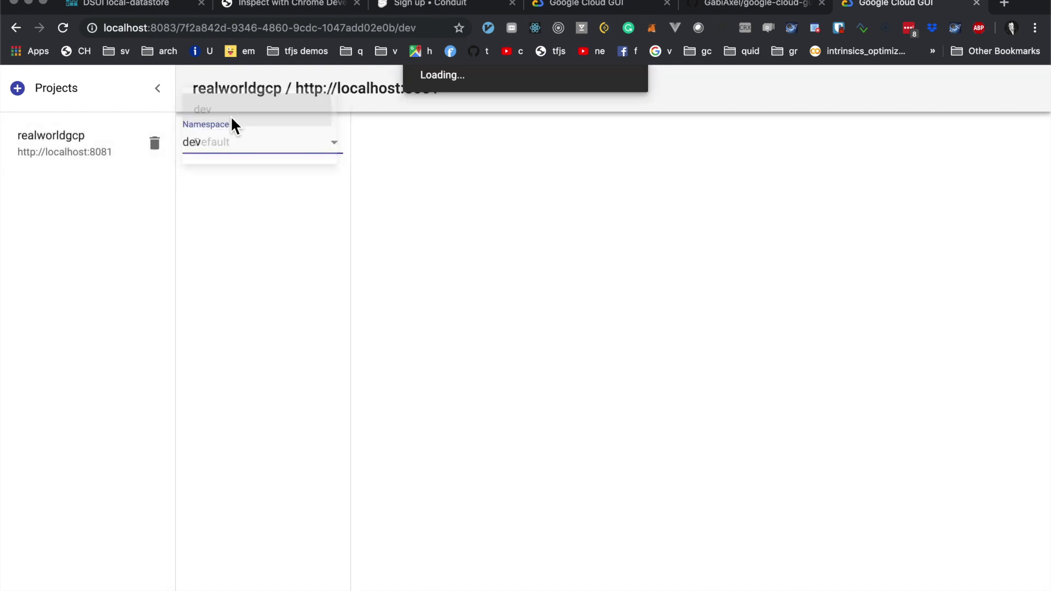
{"action": "left_click", "coordinate": [246, 178]}
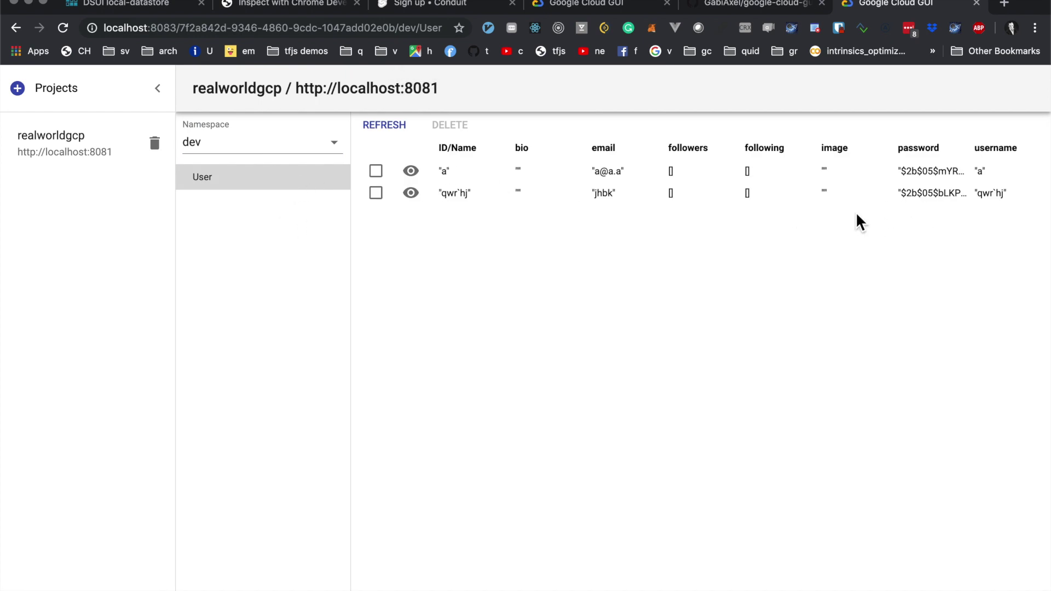
{"action": "left_click", "coordinate": [273, 142]}
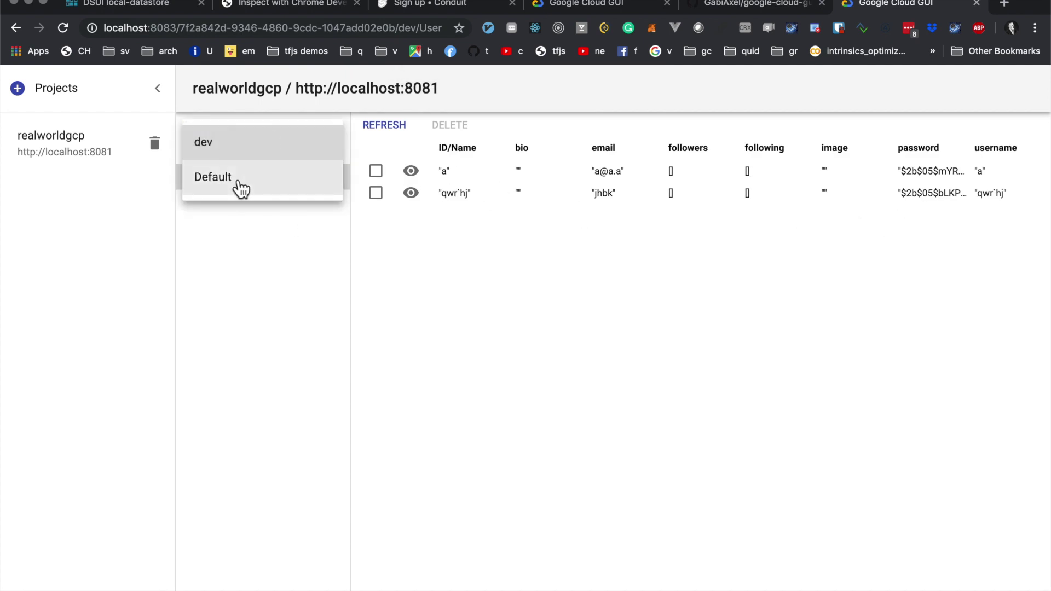
{"action": "left_click", "coordinate": [238, 177]}
{"action": "left_click", "coordinate": [260, 183]}
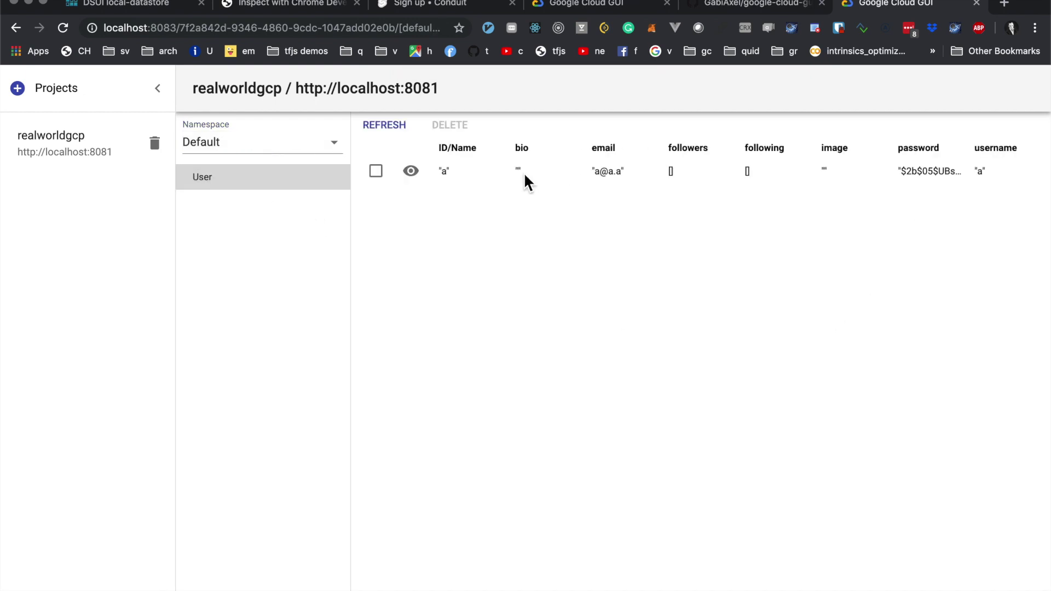
- Delete user a and switch the namespace back to dev
{"action": "left_click", "coordinate": [375, 171]}
{"action": "left_click", "coordinate": [453, 123]}
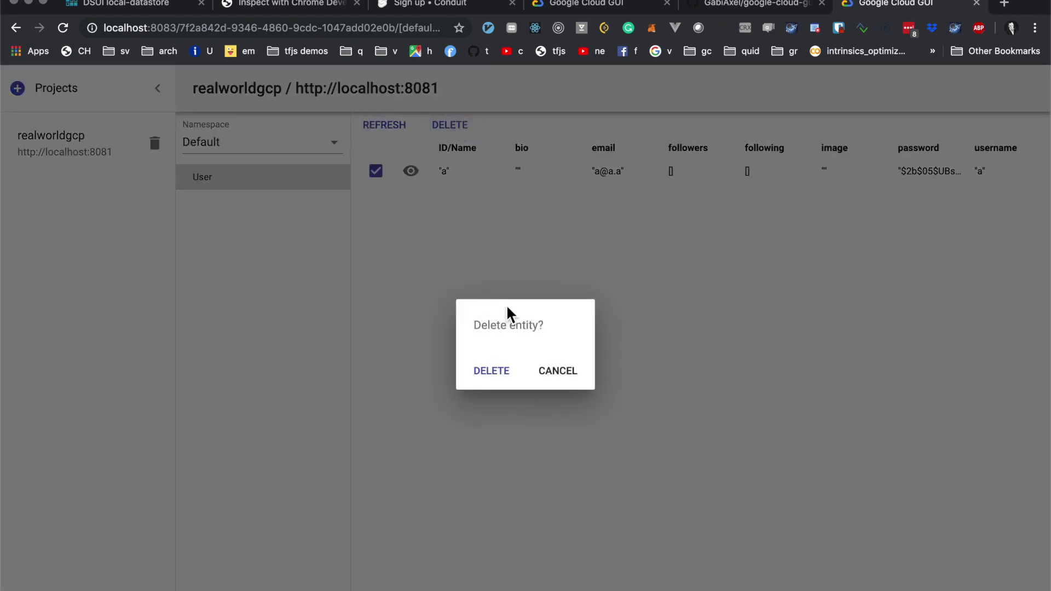
{"action": "left_click", "coordinate": [489, 371]}
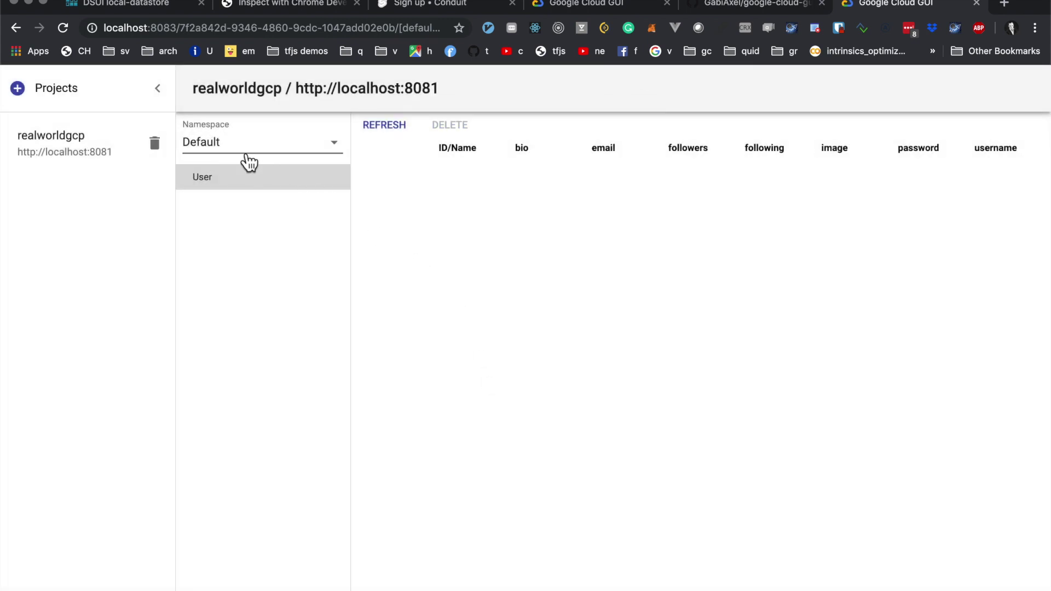
{"action": "left_click", "coordinate": [228, 148]}
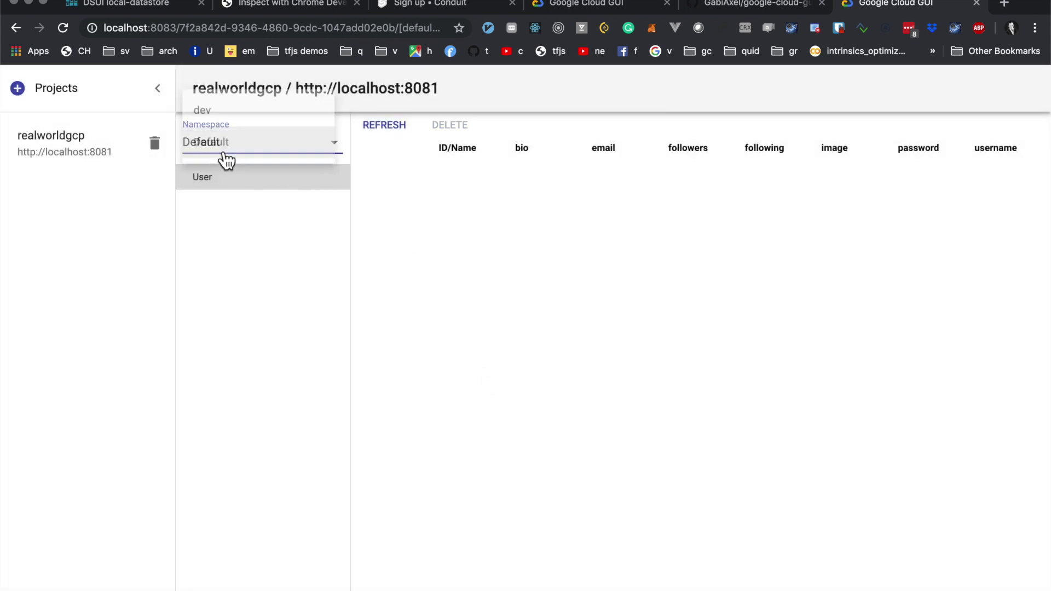
{"action": "left_click", "coordinate": [224, 107]}
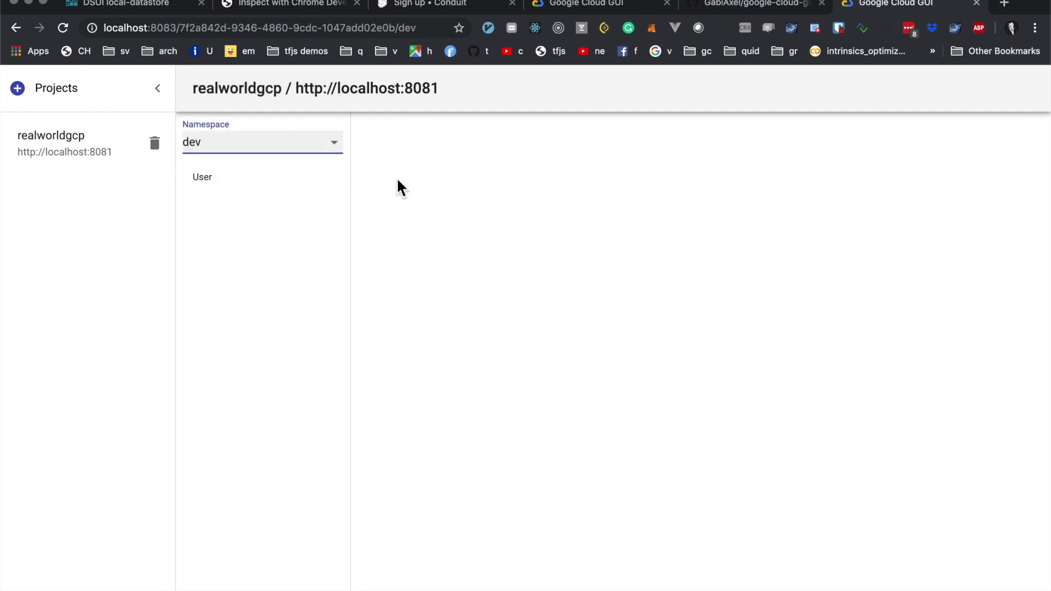
- Open the User kind in the dev namespace to show users a and qwr`hj
{"action": "left_click", "coordinate": [313, 177]}
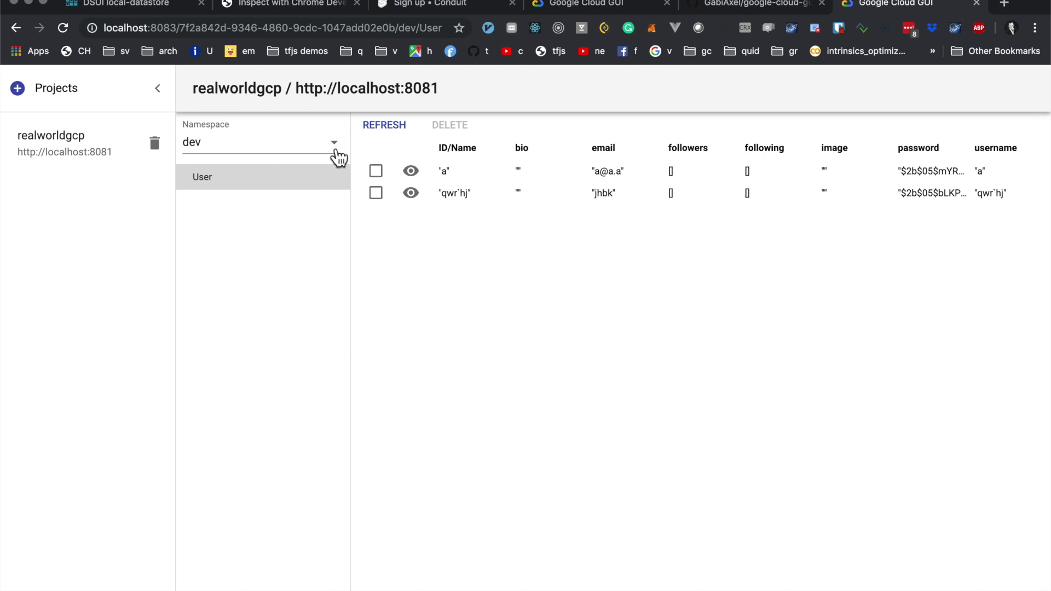
{"action": "left_click", "coordinate": [334, 144]}
{"action": "left_click", "coordinate": [509, 152]}
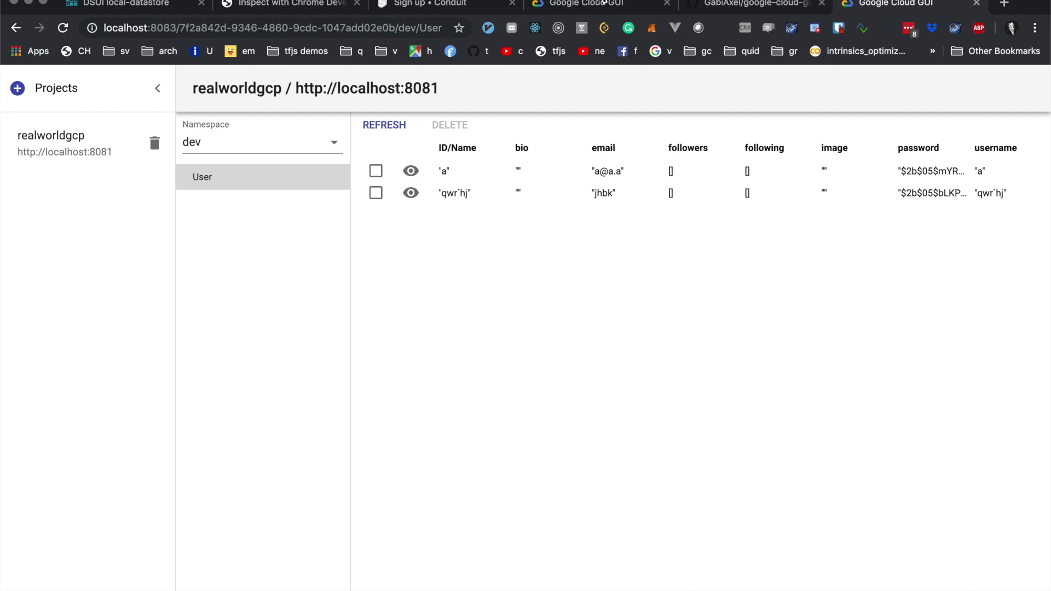